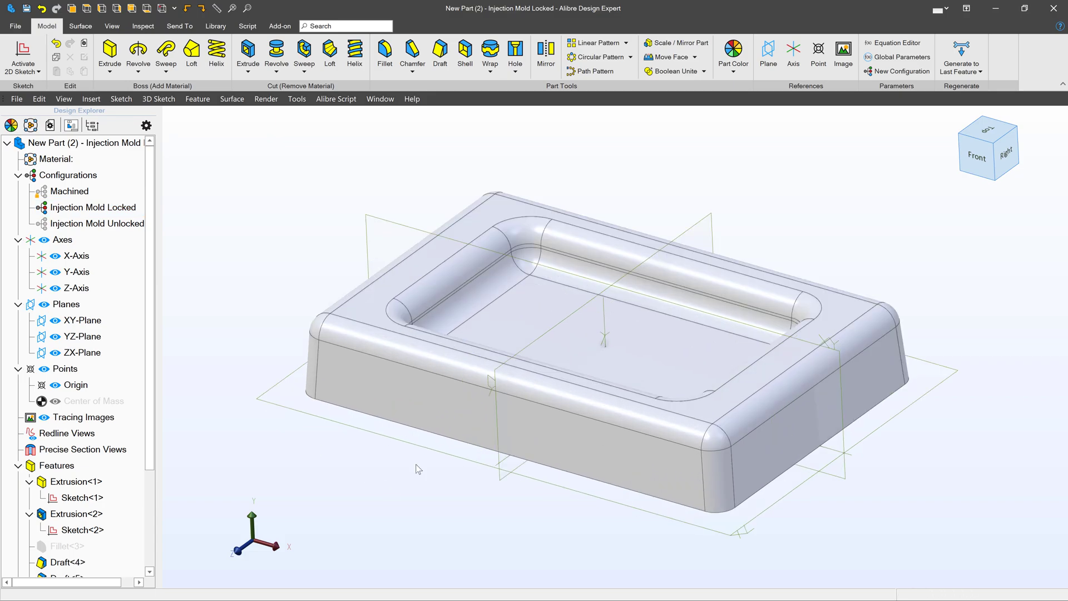
Step: Activate the Machined configuration from its right-click menu
{"action": "left_click", "coordinate": [84, 191]}
{"action": "right_click", "coordinate": [81, 190]}
{"action": "left_click", "coordinate": [123, 214]}
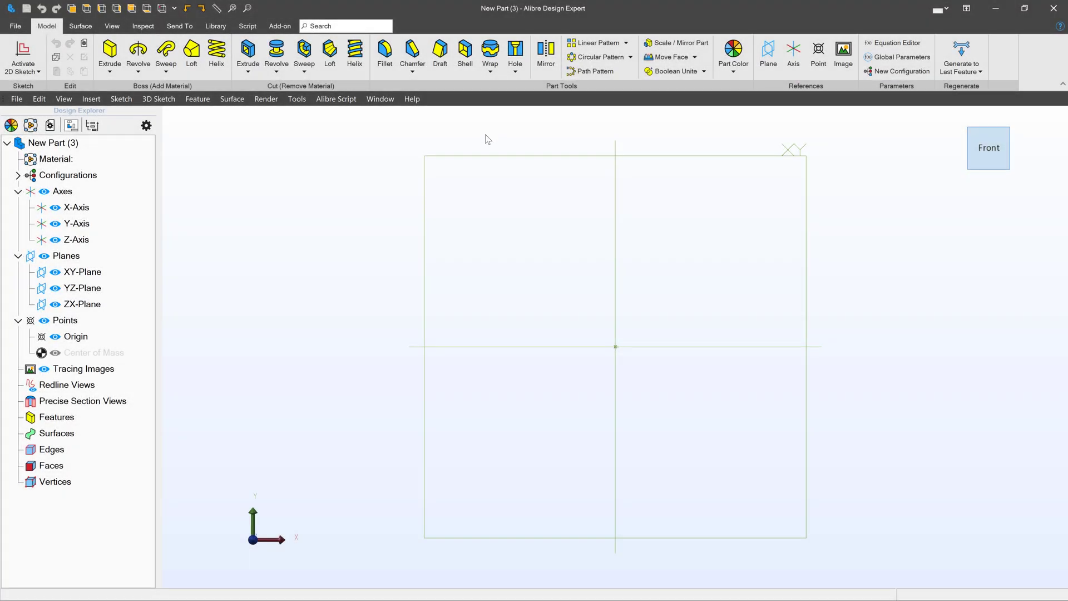
Step: Start a sketch on the ZX plane and draw a center rectangle at the origin
{"action": "left_click", "coordinate": [23, 53]}
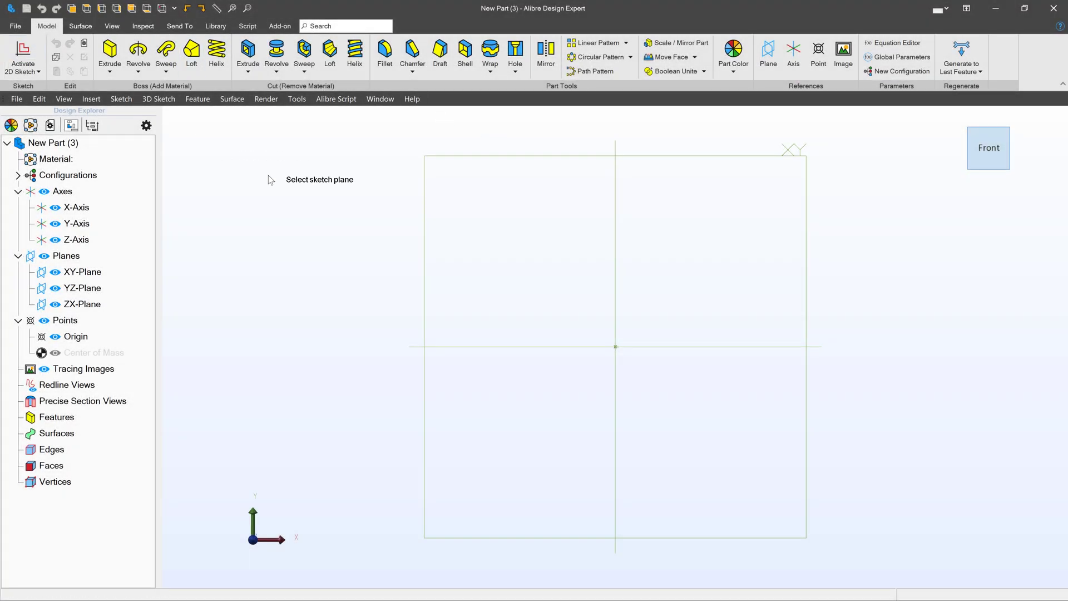
{"action": "left_click", "coordinate": [512, 346]}
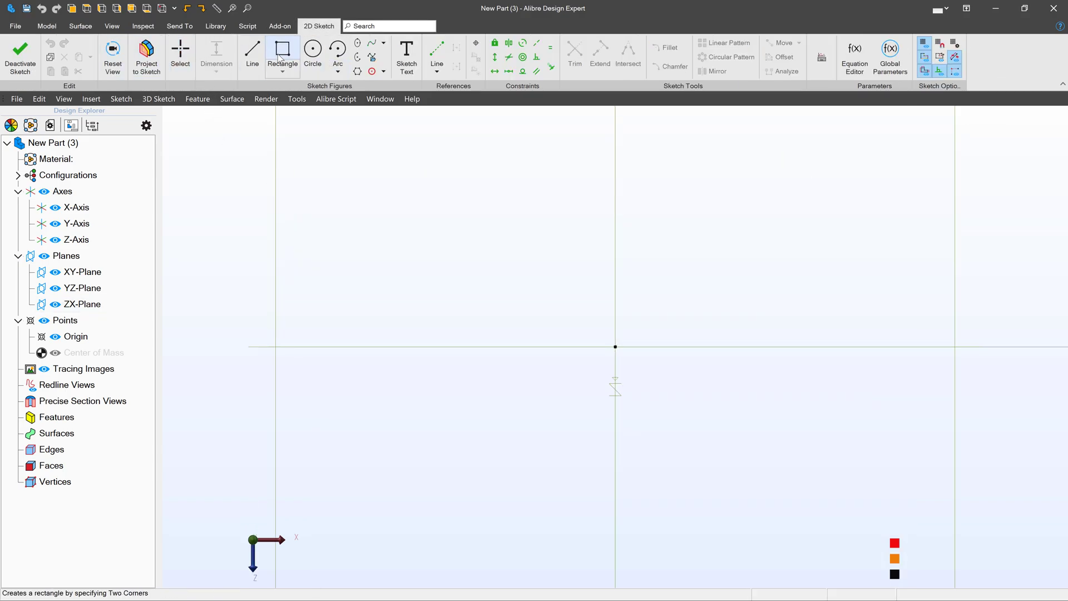
{"action": "left_click", "coordinate": [283, 71]}
{"action": "left_click", "coordinate": [309, 126]}
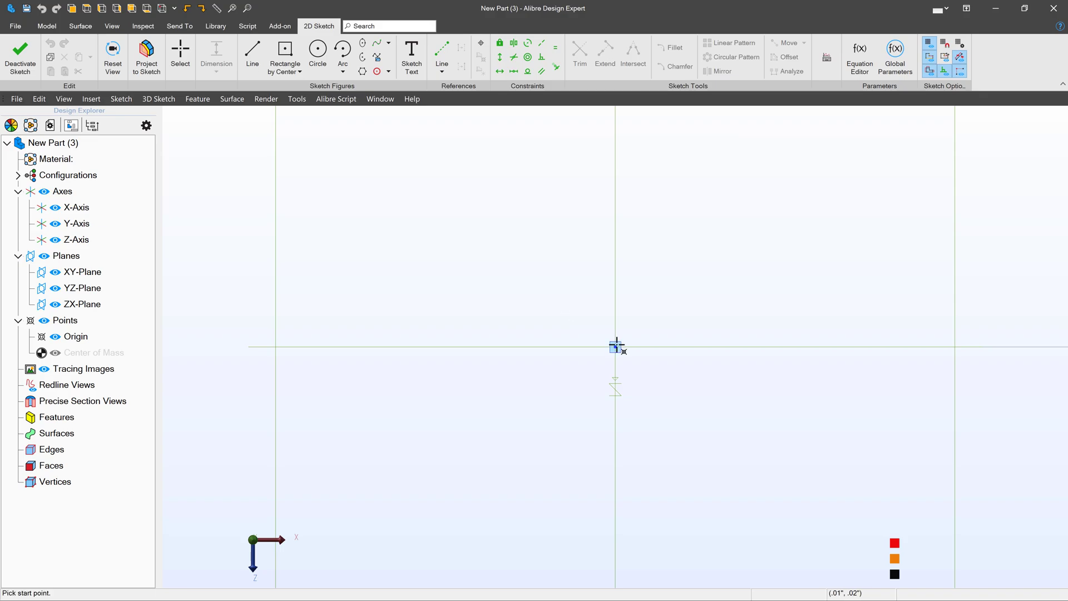
{"action": "left_click", "coordinate": [616, 346]}
{"action": "left_click", "coordinate": [846, 247]}
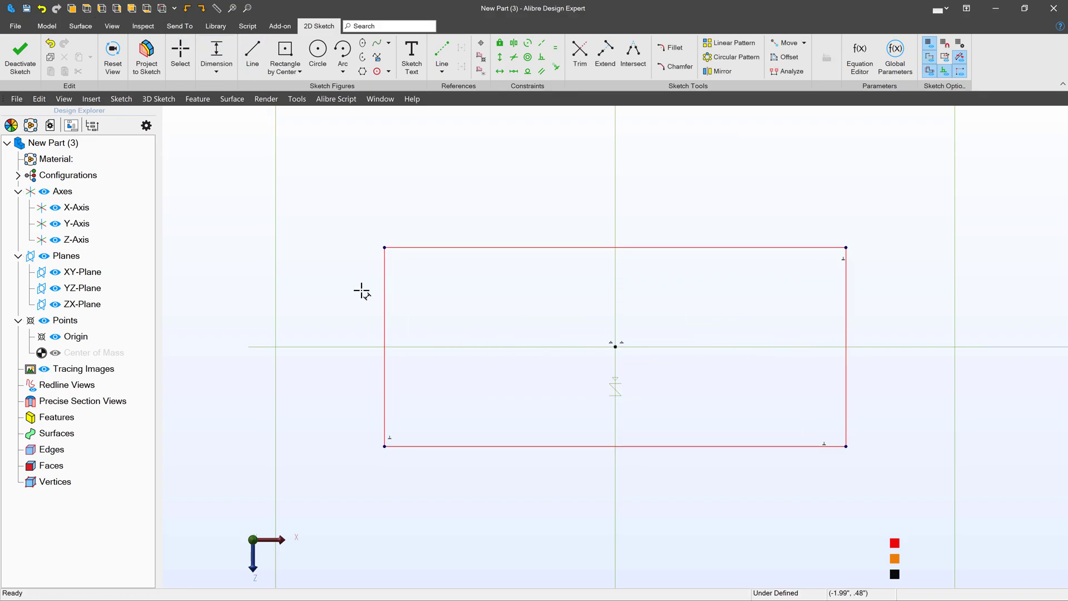
Step: Dimension the rectangle to 4.000" height and 6.000" width
{"action": "left_click", "coordinate": [389, 303]}
{"action": "left_click", "coordinate": [343, 294]}
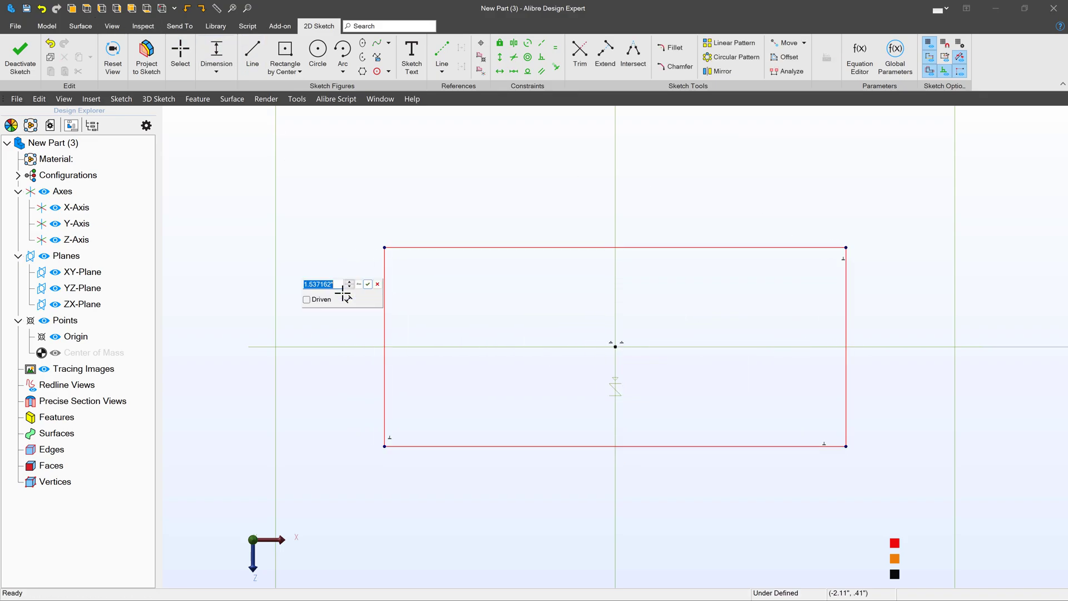
{"action": "type", "text": "4"}
{"action": "key", "text": "Return"}
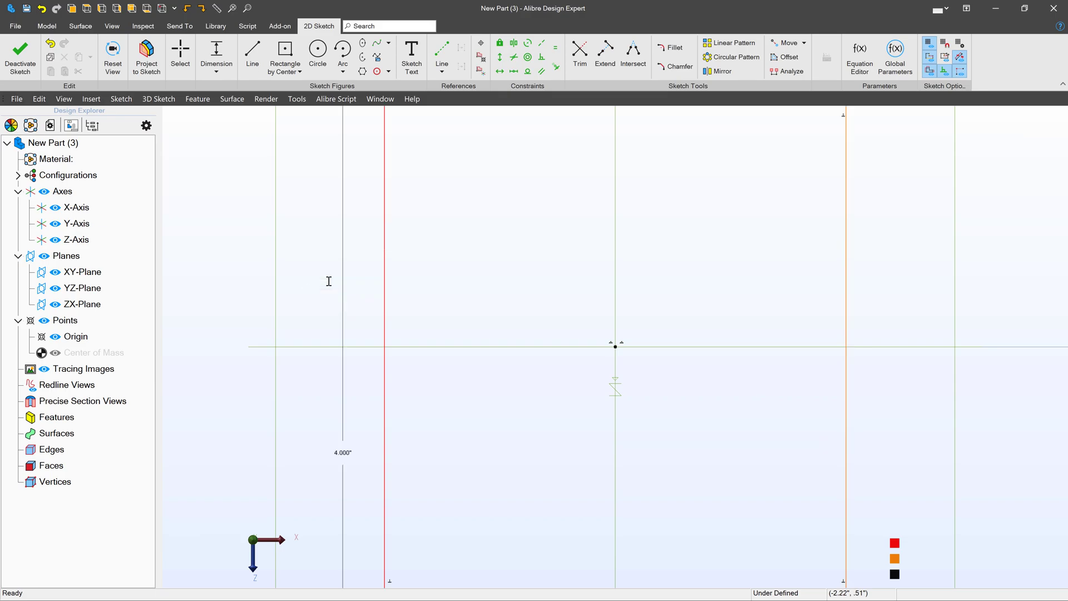
{"action": "scroll", "coordinate": [326, 312], "scroll_direction": "down", "scroll_amount": 5}
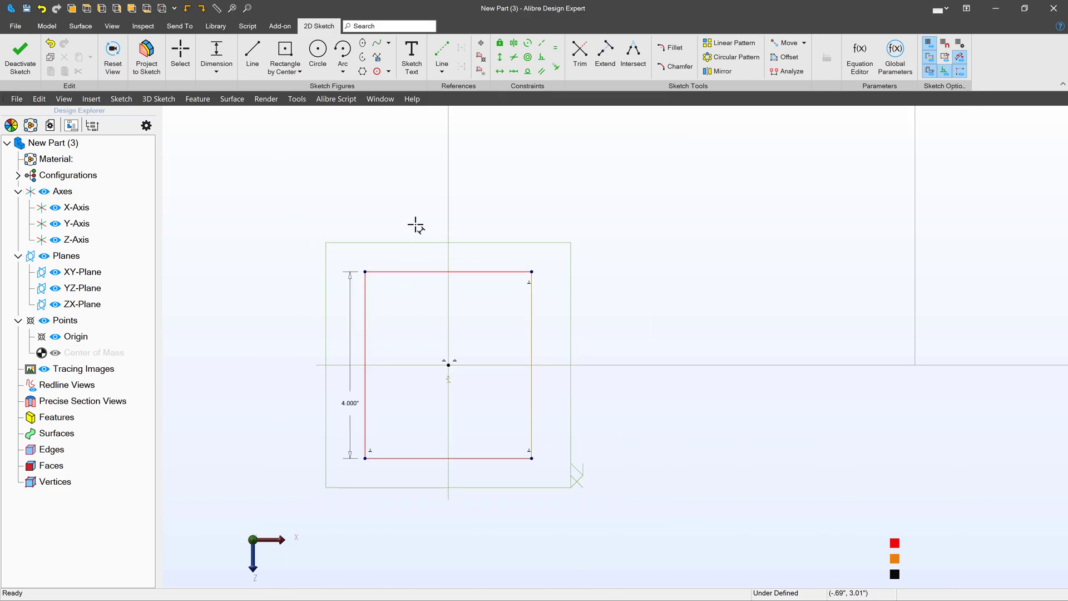
{"action": "left_click", "coordinate": [419, 271]}
{"action": "left_click", "coordinate": [409, 240]}
{"action": "type", "text": "4"}
{"action": "key", "text": "Return"}
{"action": "double_click", "coordinate": [415, 240]}
{"action": "type", "text": "6"}
{"action": "key", "text": "Return"}
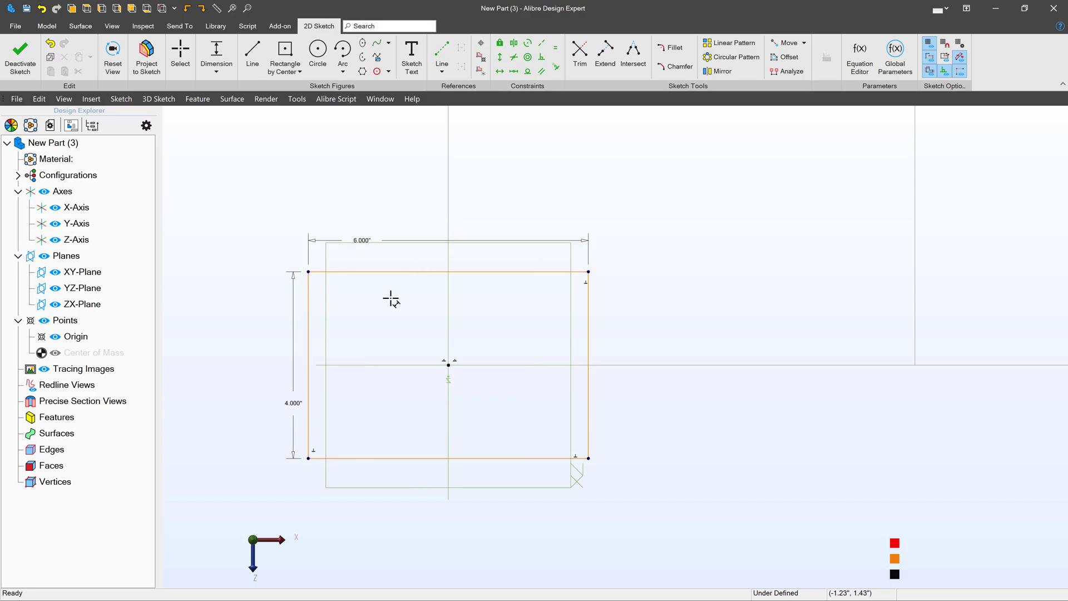
Step: Constrain the top line horizontal, close the sketch, and extrude it 1" into a slab
{"action": "left_click", "coordinate": [500, 71]}
{"action": "left_click", "coordinate": [489, 271]}
{"action": "left_click", "coordinate": [20, 55]}
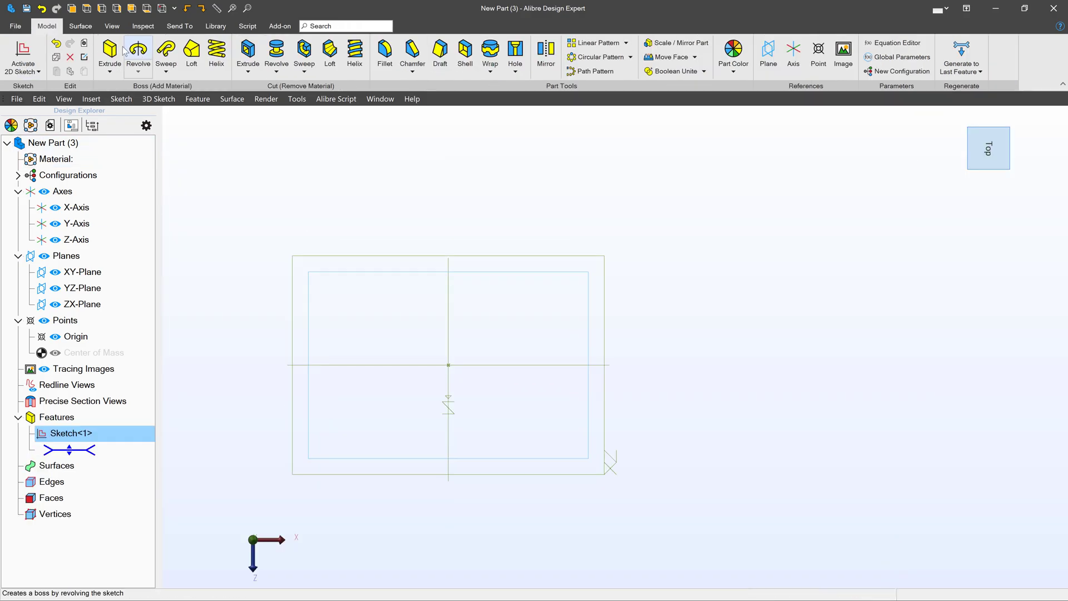
{"action": "left_click", "coordinate": [110, 51]}
{"action": "type", "text": "1"}
{"action": "key", "text": "Return"}
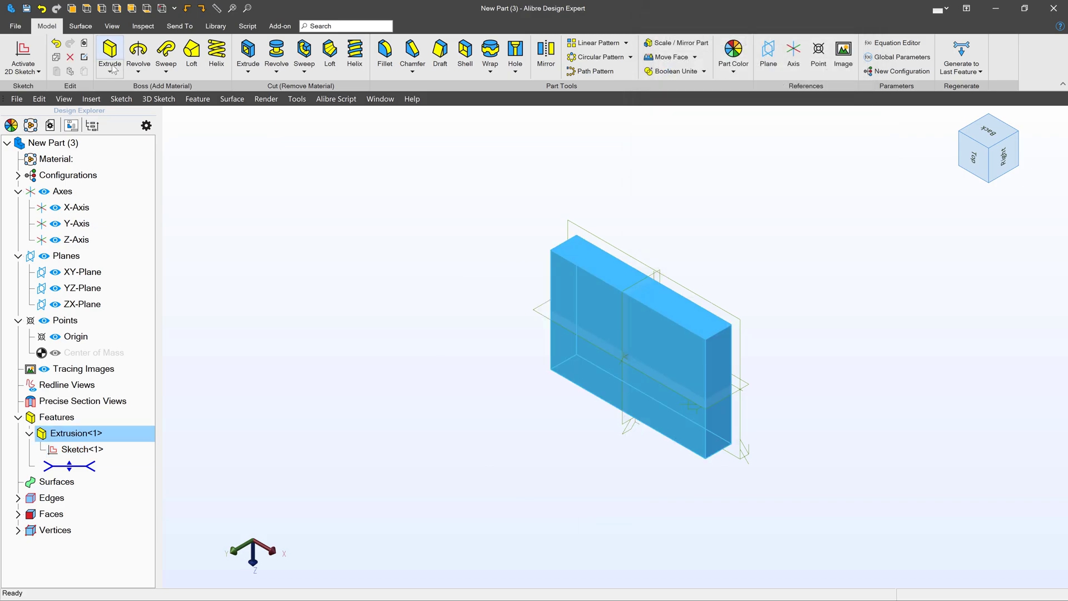
{"action": "left_click", "coordinate": [565, 317]}
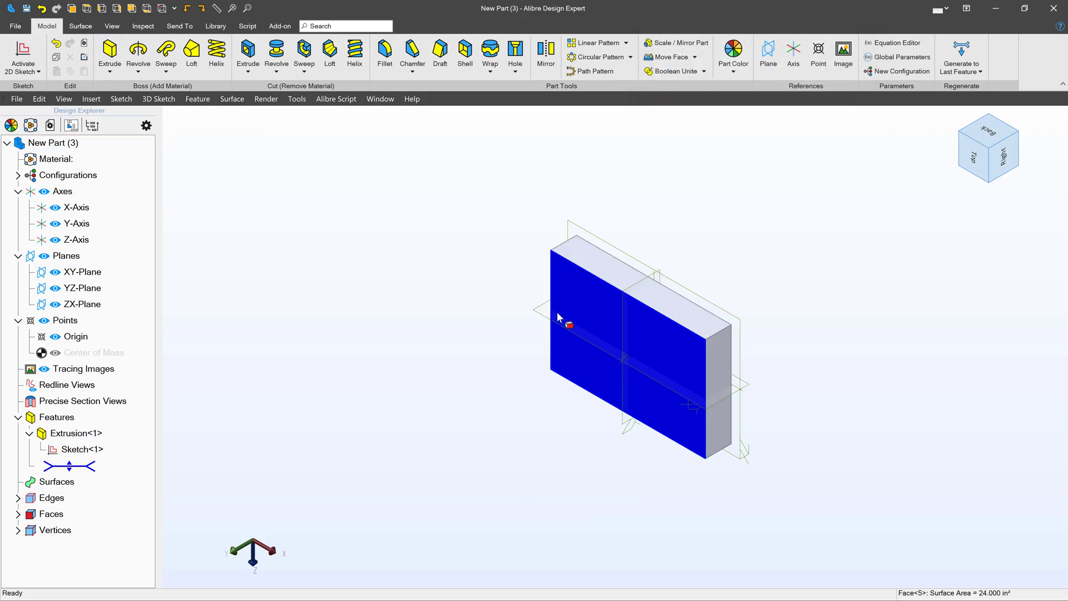
Step: Sketch a center rectangle at the origin on the slab's selected face
{"action": "left_click", "coordinate": [23, 56]}
{"action": "left_click", "coordinate": [285, 51]}
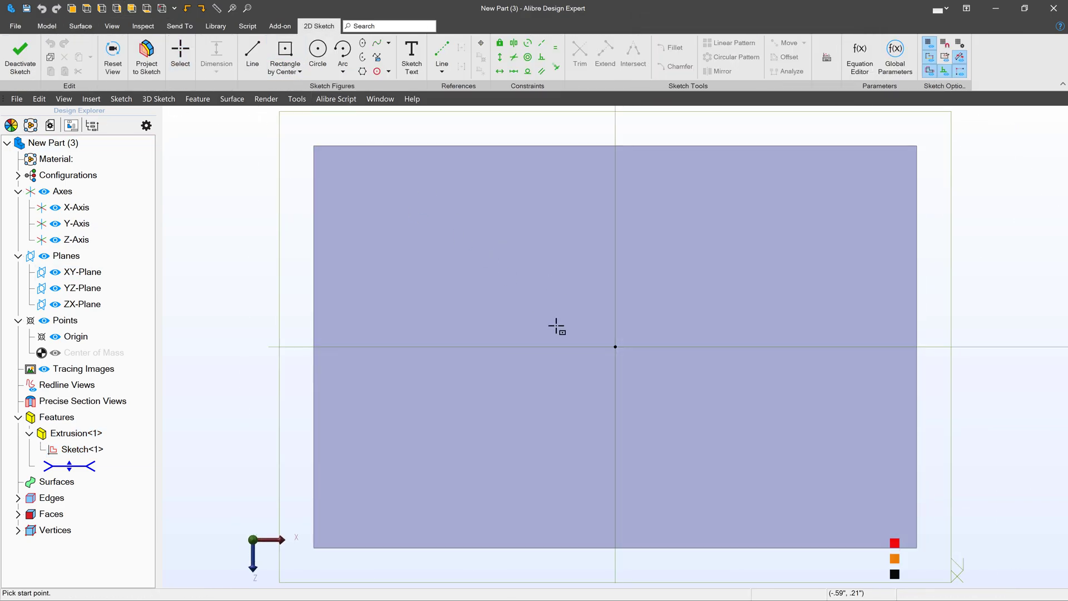
{"action": "left_click", "coordinate": [615, 348]}
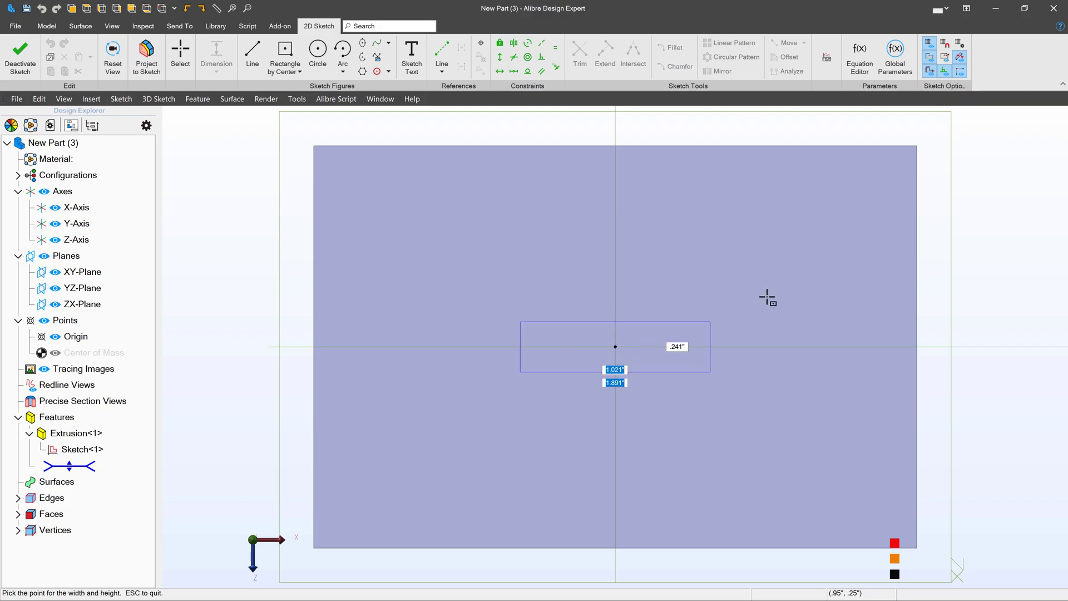
{"action": "left_click", "coordinate": [813, 255]}
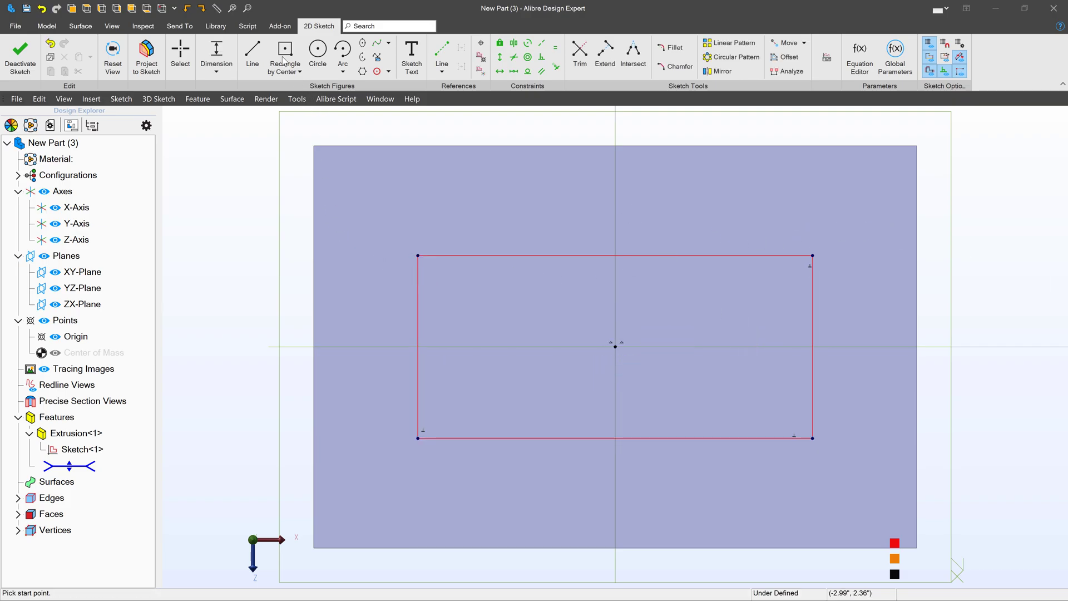
Step: Dimension the pocket rectangle to 4.000" width and 2.500" height
{"action": "left_click", "coordinate": [217, 53]}
{"action": "left_click", "coordinate": [573, 255]}
{"action": "left_click", "coordinate": [570, 233]}
{"action": "type", "text": "4"}
{"action": "key", "text": "Return"}
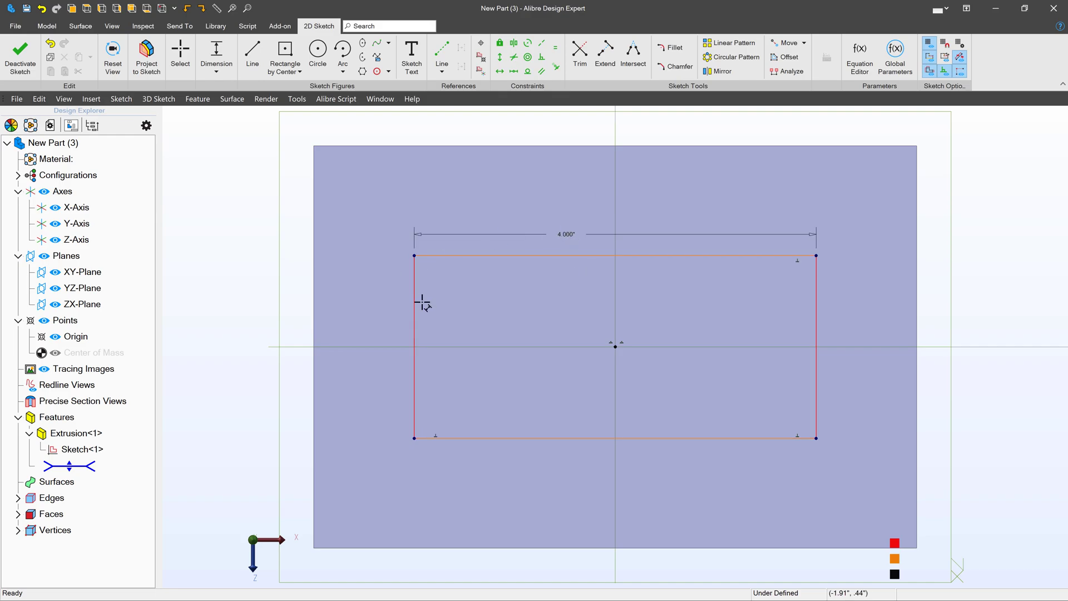
{"action": "left_click", "coordinate": [420, 301]}
{"action": "left_click", "coordinate": [369, 300]}
{"action": "type", "text": "2.5"}
{"action": "key", "text": "Return"}
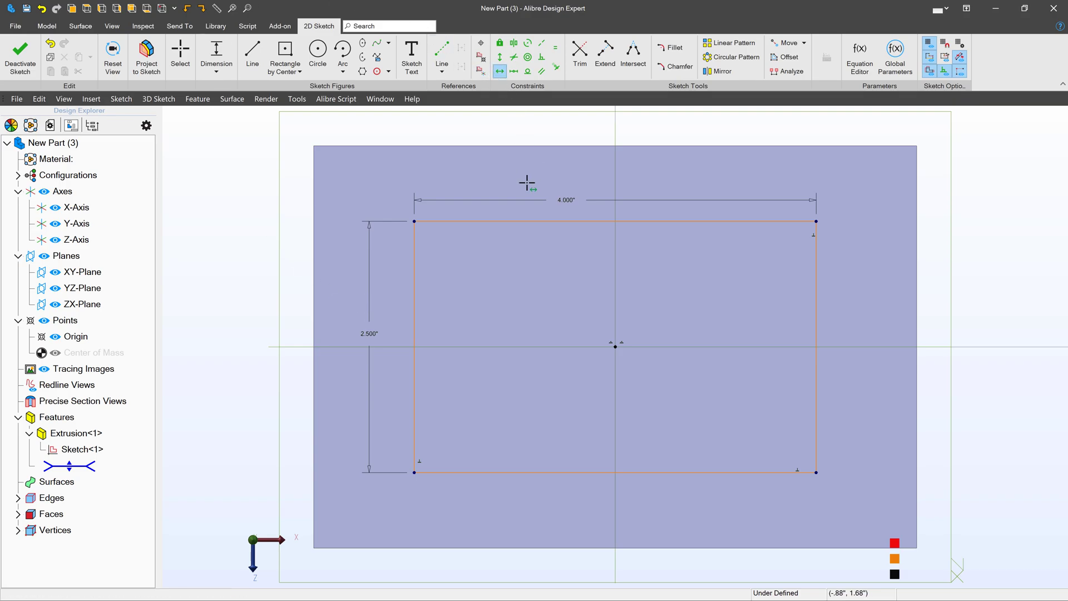
Step: Close the sketch and extrude-cut it as a pocket into the slab
{"action": "left_click", "coordinate": [20, 55]}
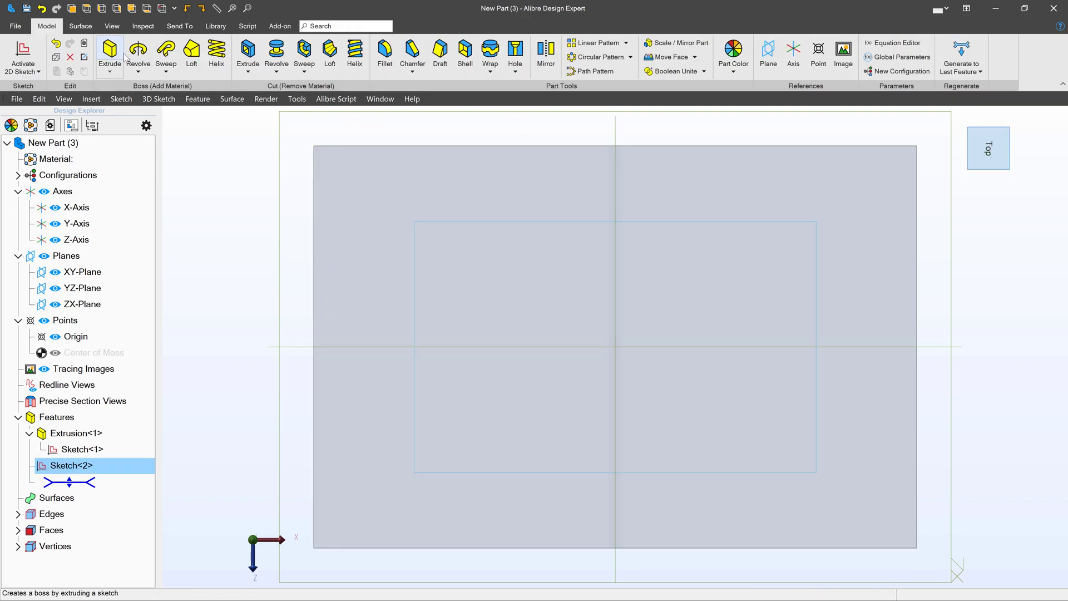
{"action": "left_click", "coordinate": [248, 53]}
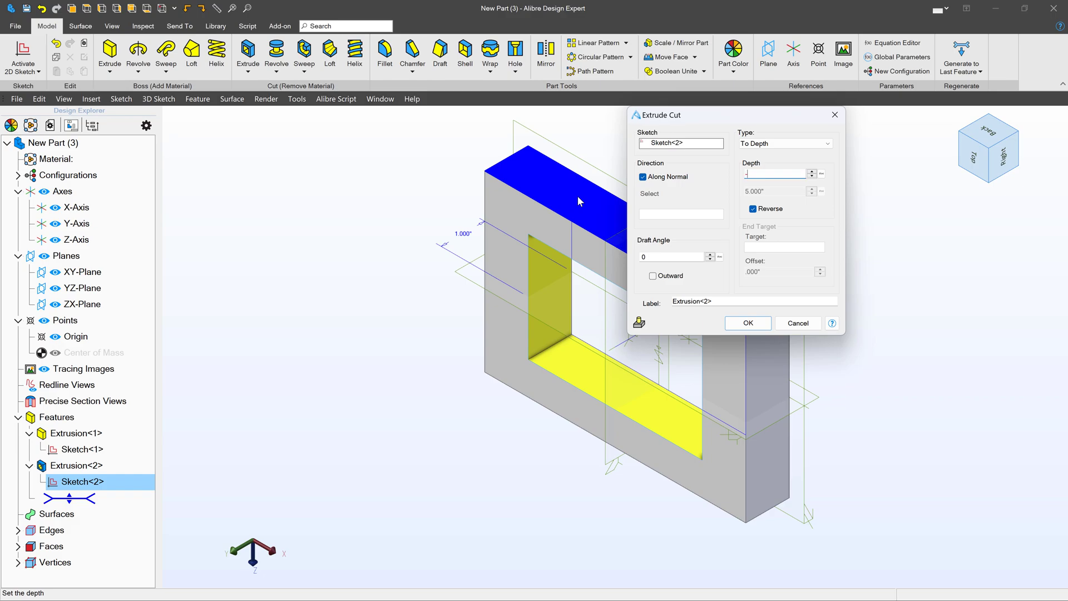
{"action": "key", "text": "Return"}
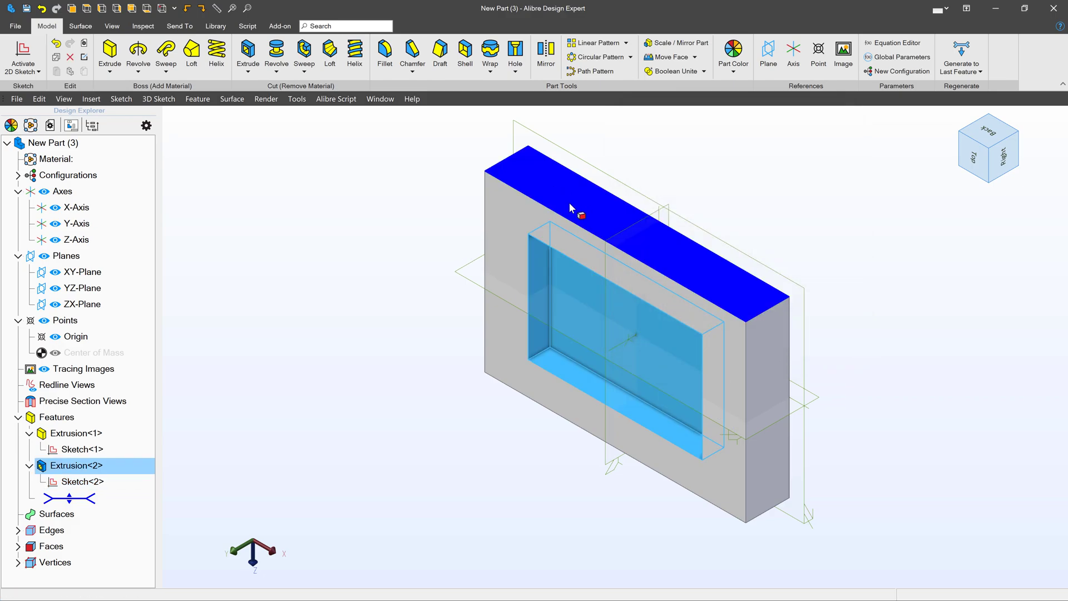
{"action": "middle_click_drag", "start_coordinate": [569, 202], "coordinate": [712, 236]}
{"action": "scroll", "coordinate": [712, 236], "scroll_direction": "up", "scroll_amount": 3}
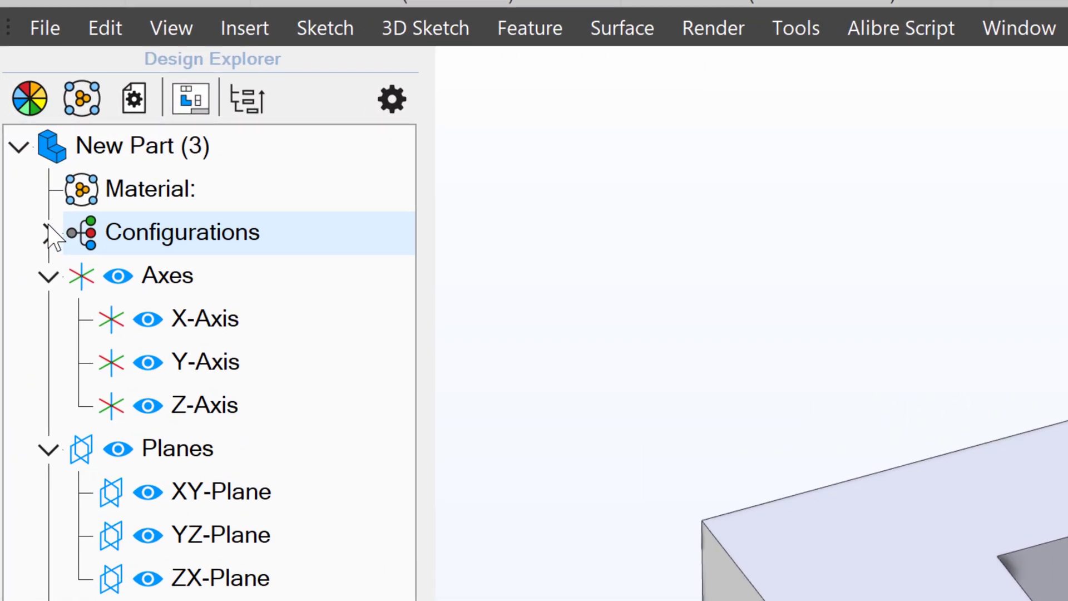
Step: Rename Config<1> to Machined in the Configurations list
{"action": "left_click", "coordinate": [47, 233]}
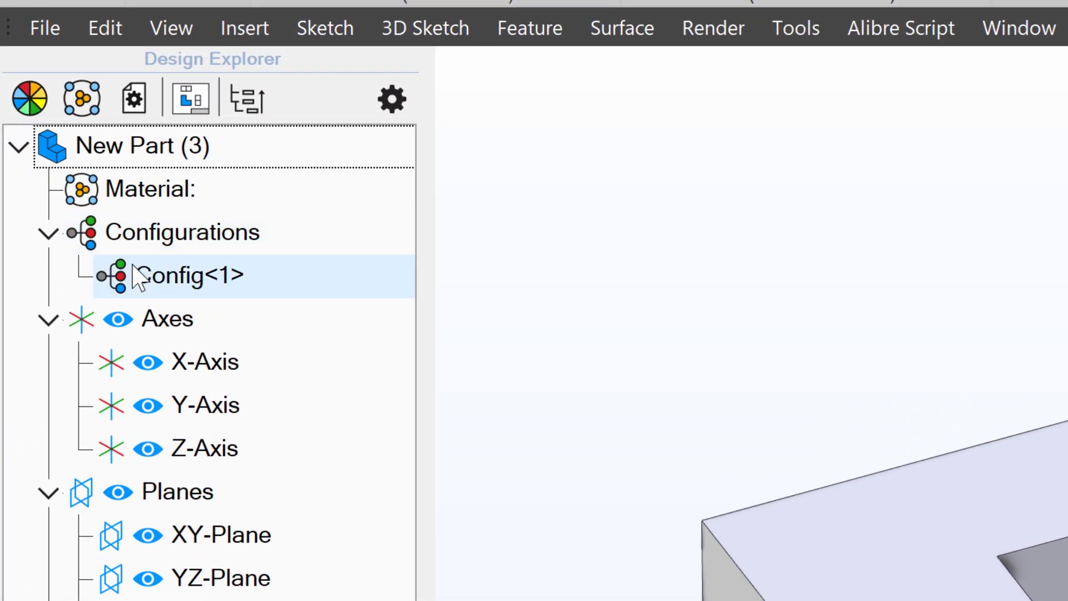
{"action": "left_click", "coordinate": [159, 275]}
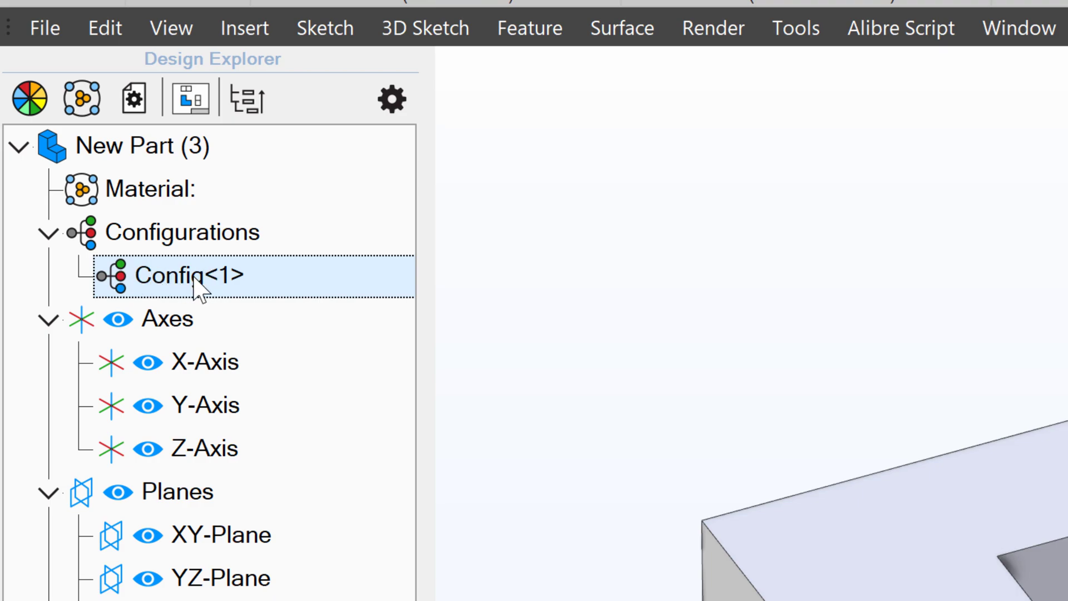
{"action": "right_click", "coordinate": [196, 279]}
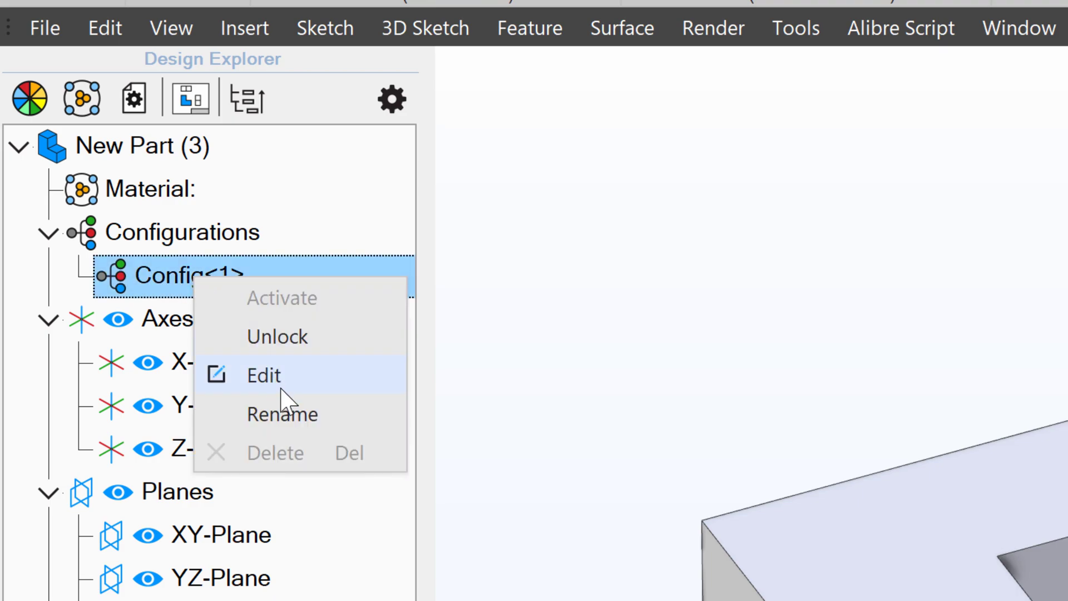
{"action": "left_click", "coordinate": [290, 413]}
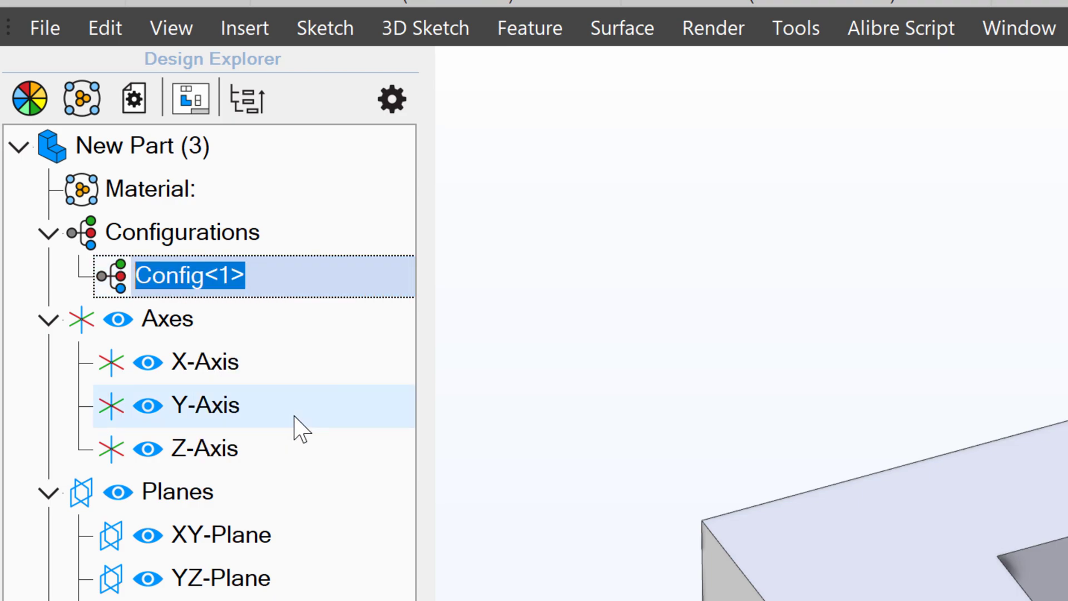
{"action": "type", "text": "M"}
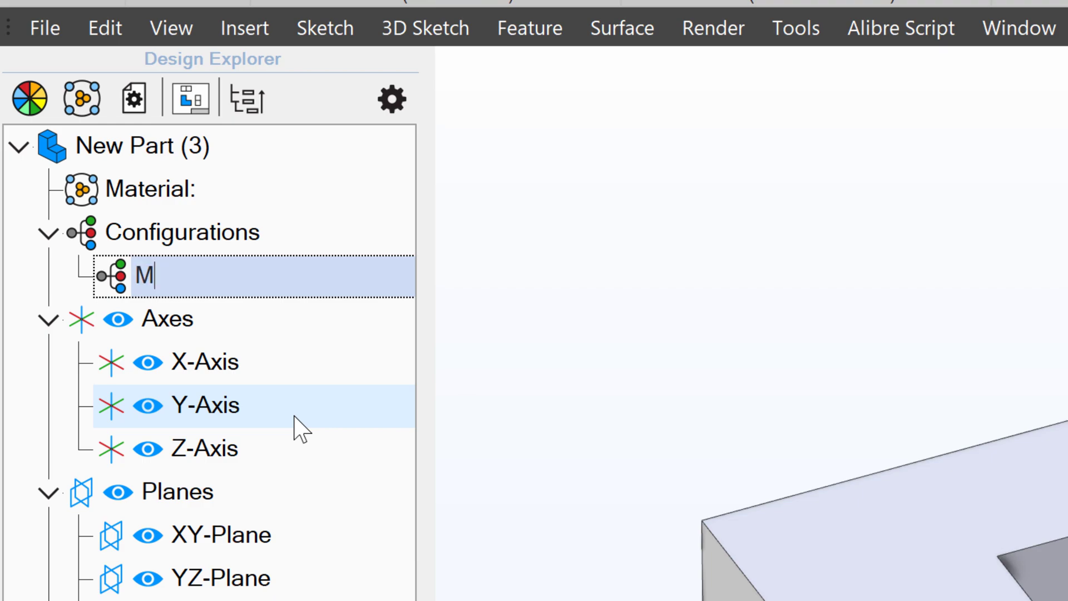
{"action": "type", "text": "achined"}
{"action": "key", "text": "Return"}
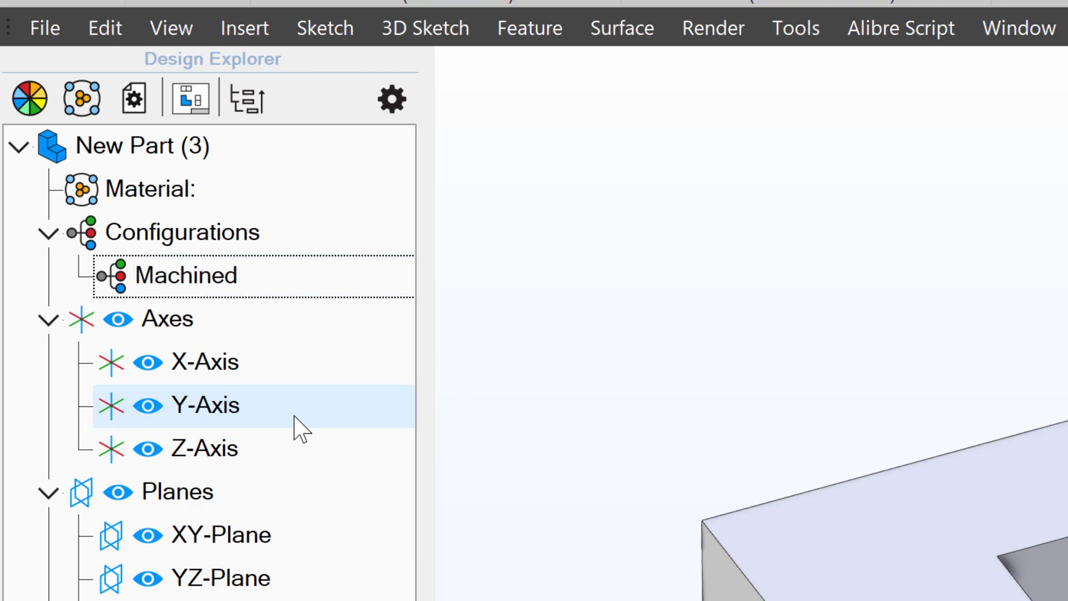
Step: Create configuration Injection Molded Locked, copied from Machined with all locks kept
{"action": "right_click", "coordinate": [220, 235]}
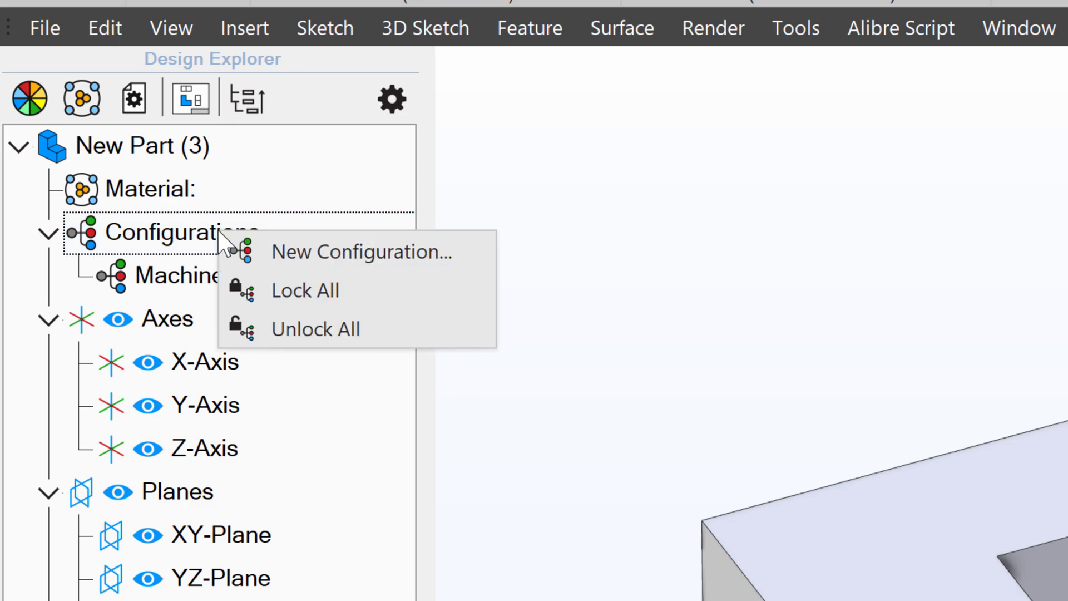
{"action": "left_click", "coordinate": [294, 254]}
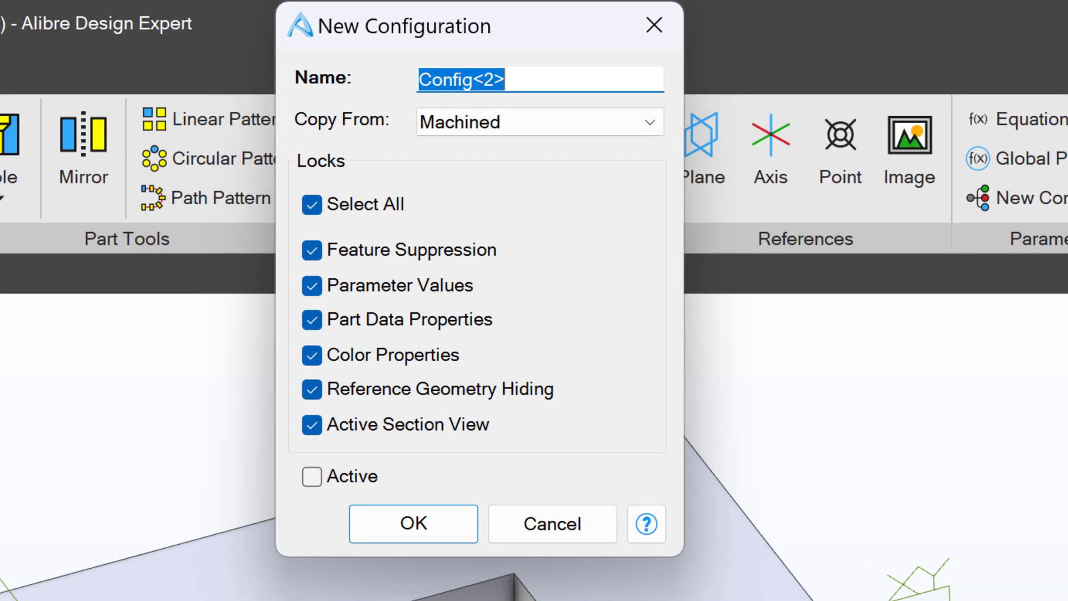
{"action": "key", "text": "BackSpace"}
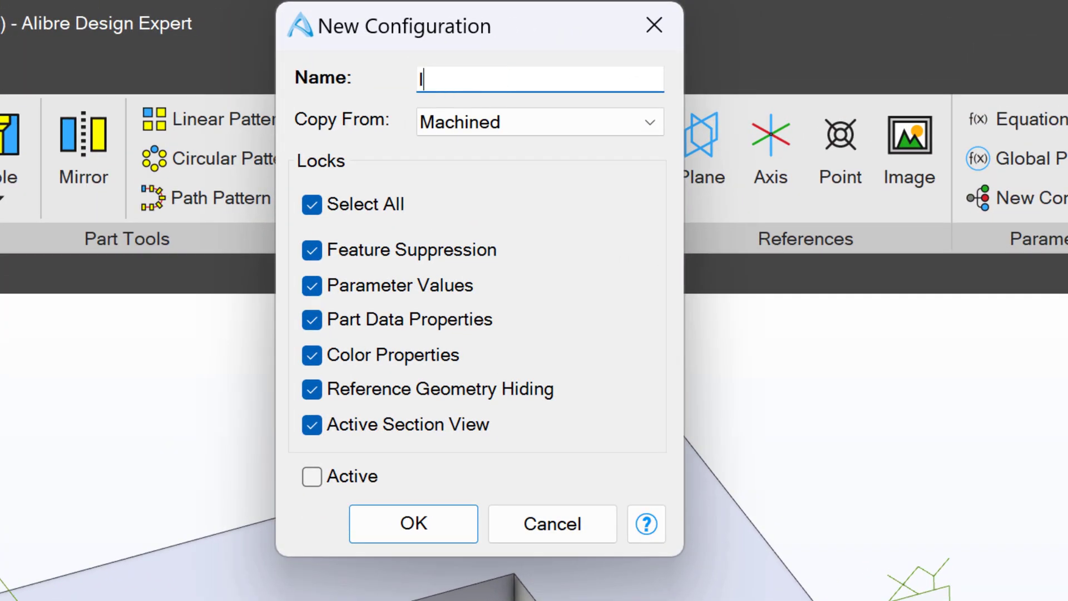
{"action": "type", "text": "Injection Molded Locked"}
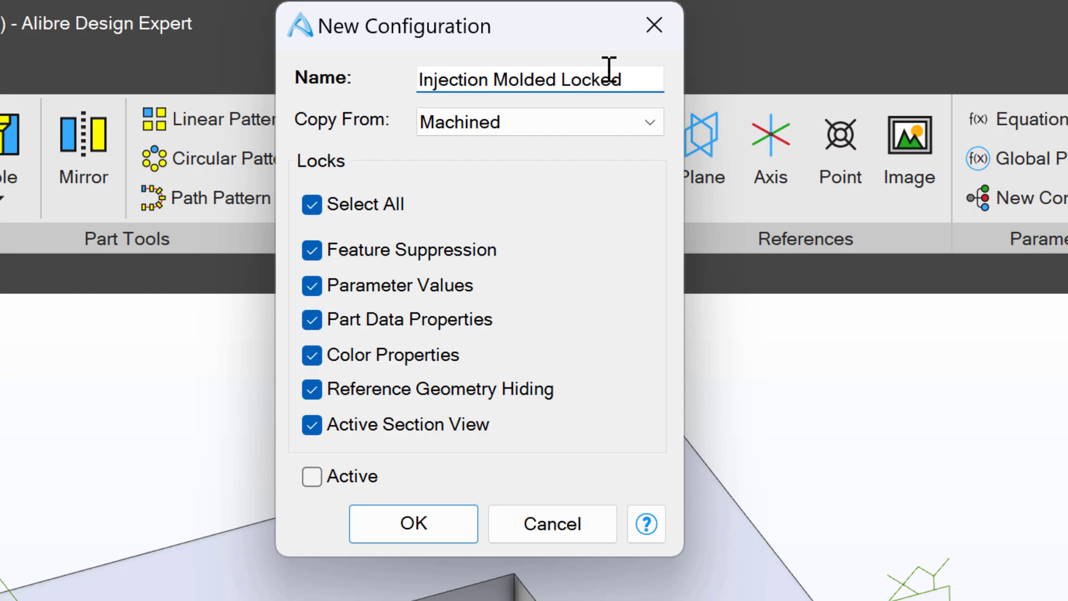
{"action": "key", "text": "Return"}
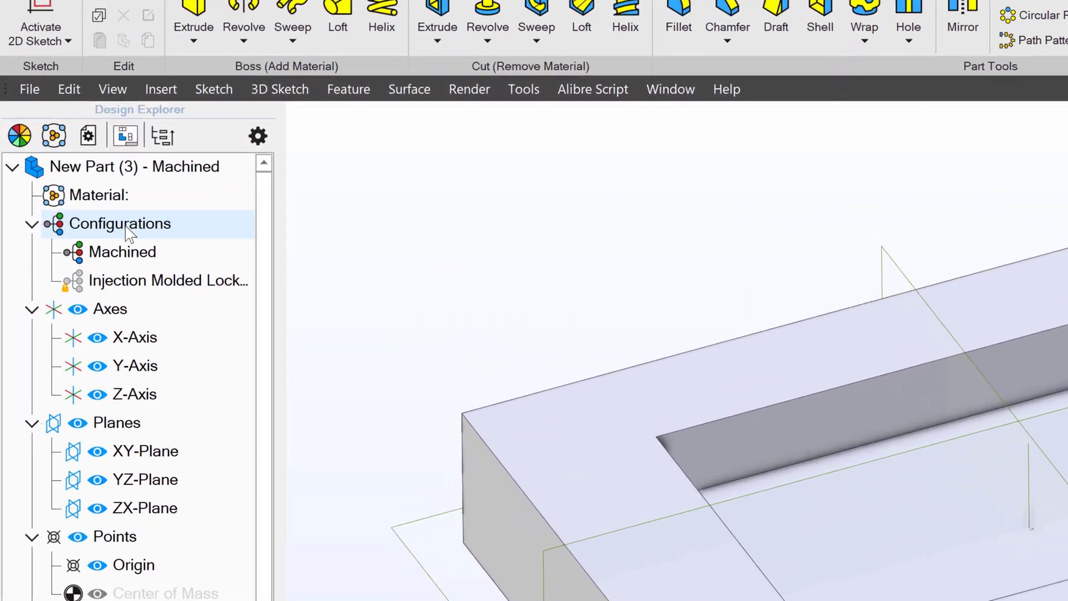
Step: Add configuration Unlocked, copied from Machined, with every lock cleared
{"action": "right_click", "coordinate": [70, 178]}
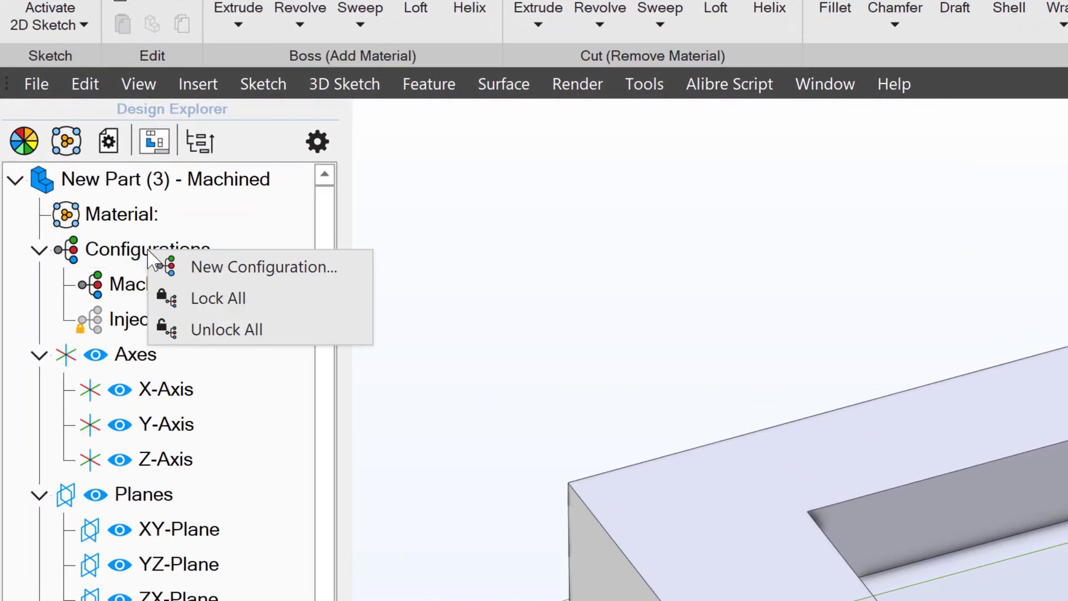
{"action": "left_click", "coordinate": [192, 267]}
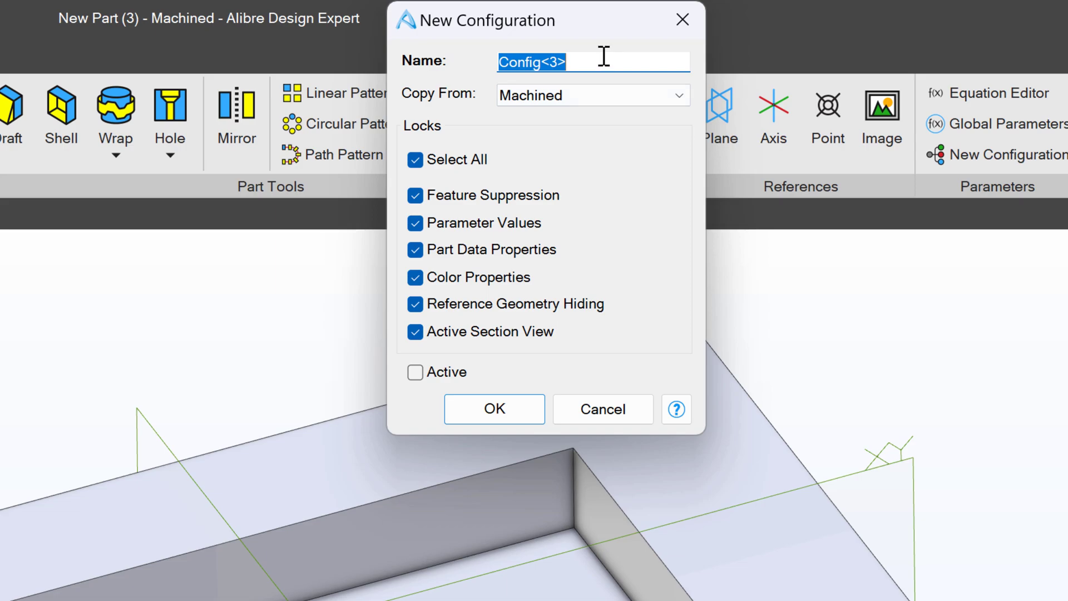
{"action": "type", "text": "Unlocked"}
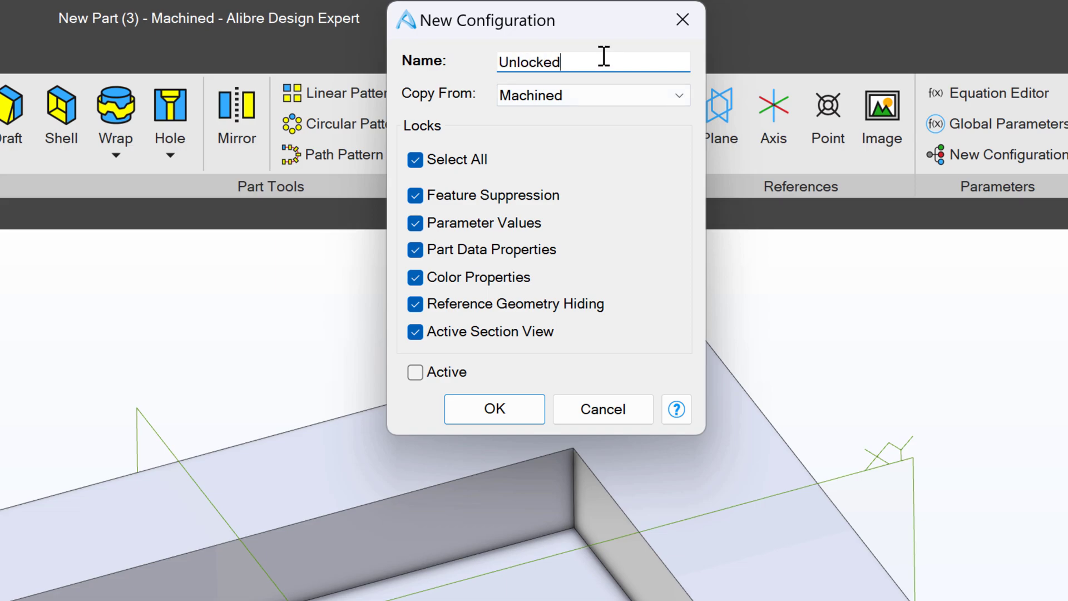
{"action": "left_click", "coordinate": [415, 160]}
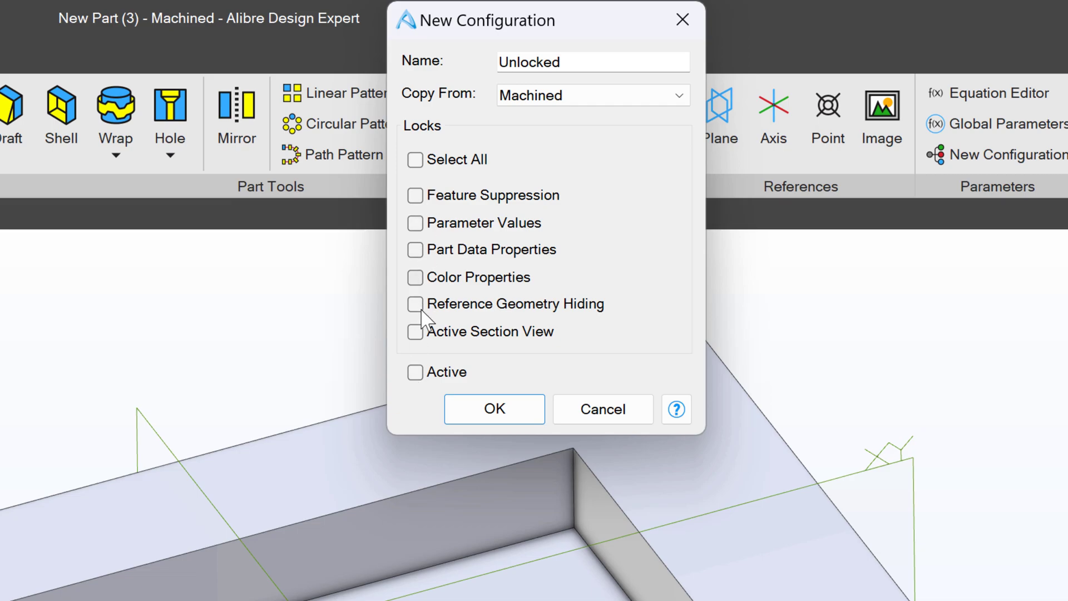
{"action": "left_click", "coordinate": [490, 410]}
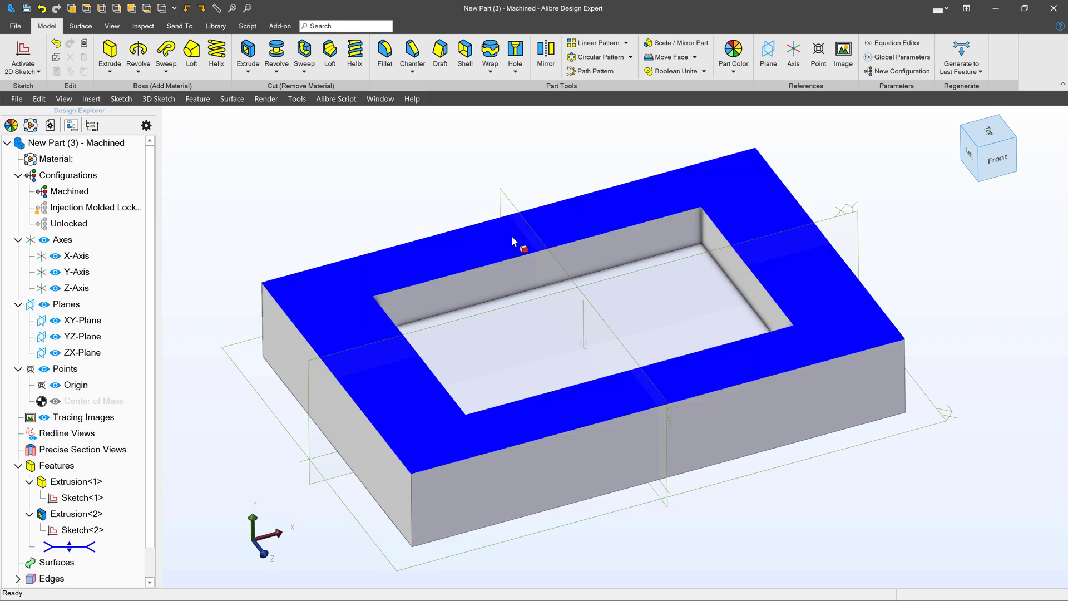
Step: Start a fillet and pick the four pocket corner edges, removing a mistaken face pick
{"action": "left_click", "coordinate": [385, 53]}
{"action": "left_click", "coordinate": [702, 221]}
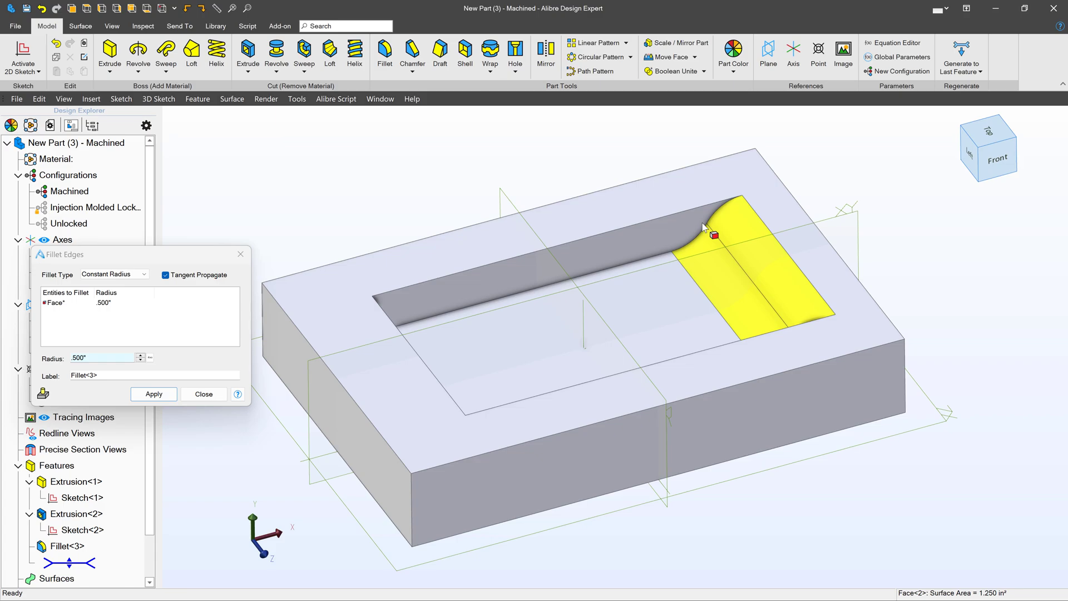
{"action": "right_click", "coordinate": [214, 297]}
{"action": "left_click", "coordinate": [238, 305]}
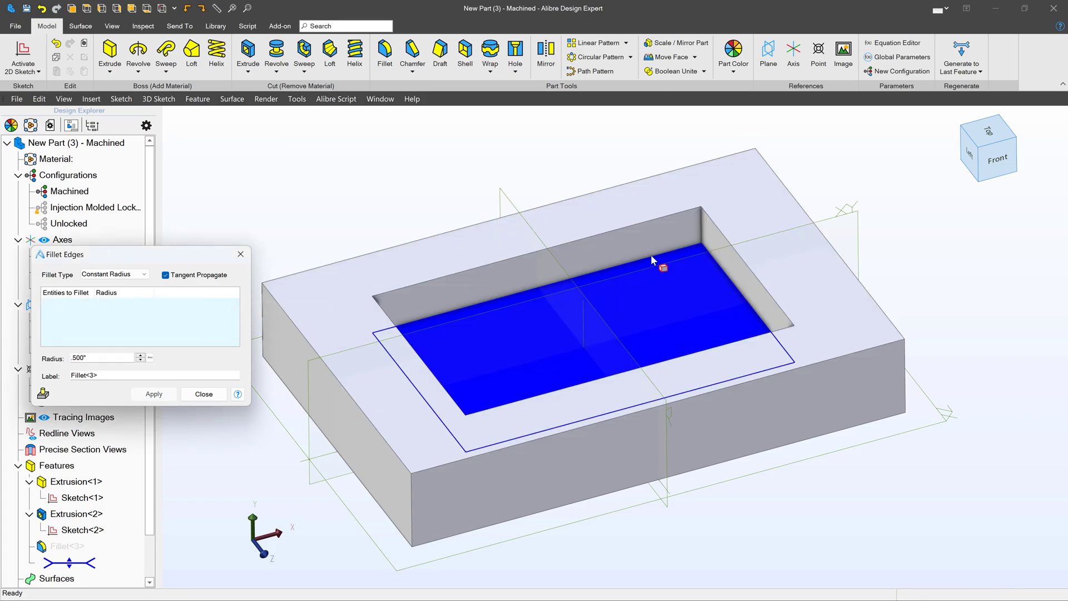
{"action": "left_click", "coordinate": [700, 229]}
{"action": "middle_click_drag", "start_coordinate": [716, 290], "coordinate": [759, 266]}
{"action": "left_click", "coordinate": [843, 221]}
{"action": "middle_click_drag", "start_coordinate": [829, 353], "coordinate": [823, 229]}
{"action": "left_click", "coordinate": [879, 179]}
{"action": "left_click", "coordinate": [819, 228]}
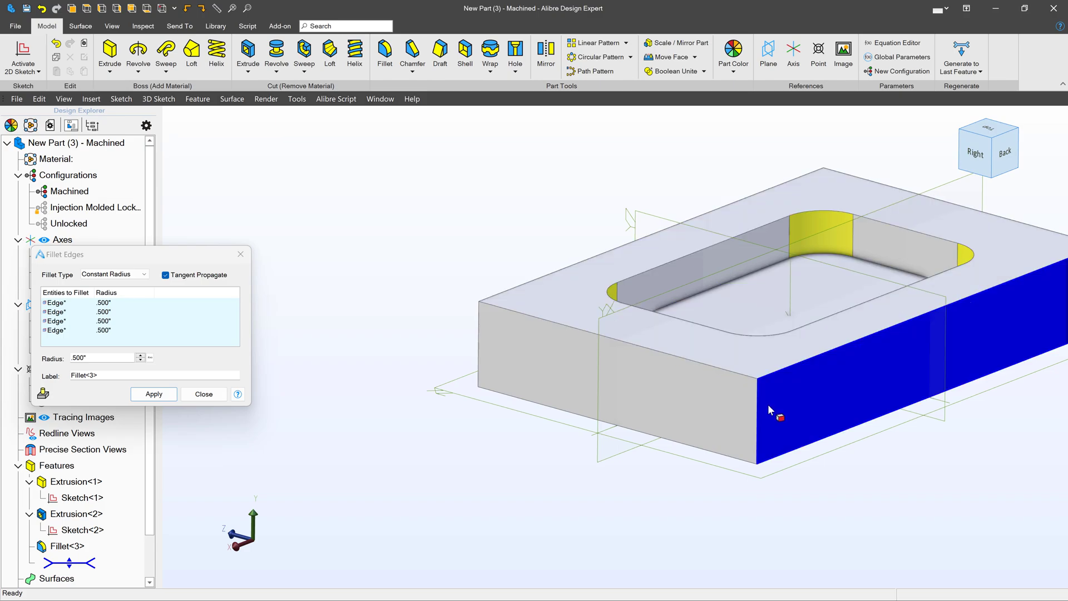
Step: Add the four outer vertical corner edges and apply a .500" fillet
{"action": "left_click", "coordinate": [758, 416]}
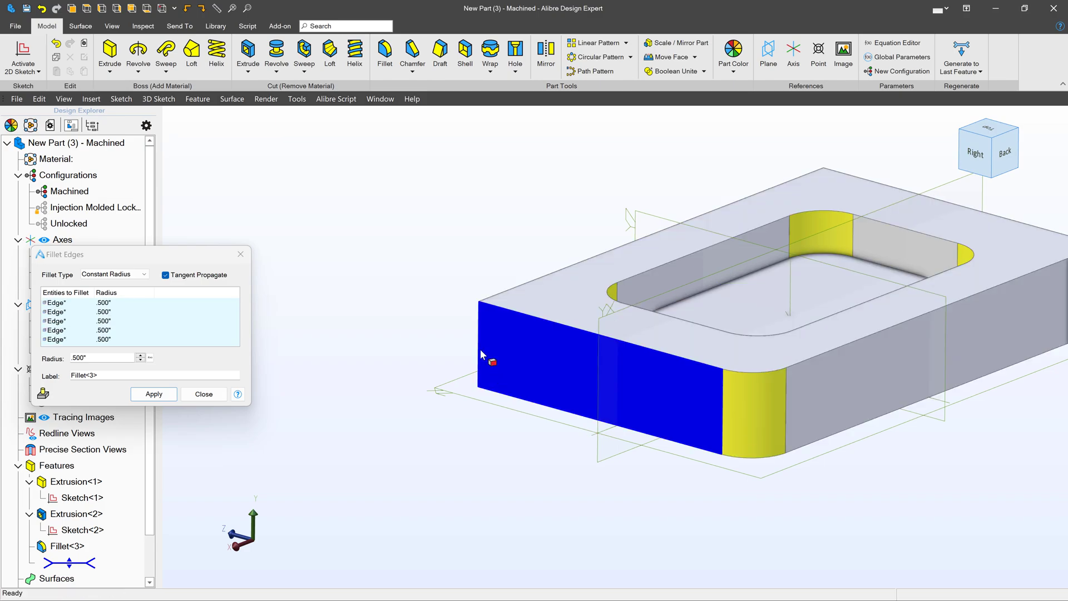
{"action": "left_click", "coordinate": [480, 350]}
{"action": "middle_click_drag", "start_coordinate": [480, 350], "coordinate": [754, 396]}
{"action": "left_click", "coordinate": [754, 397]}
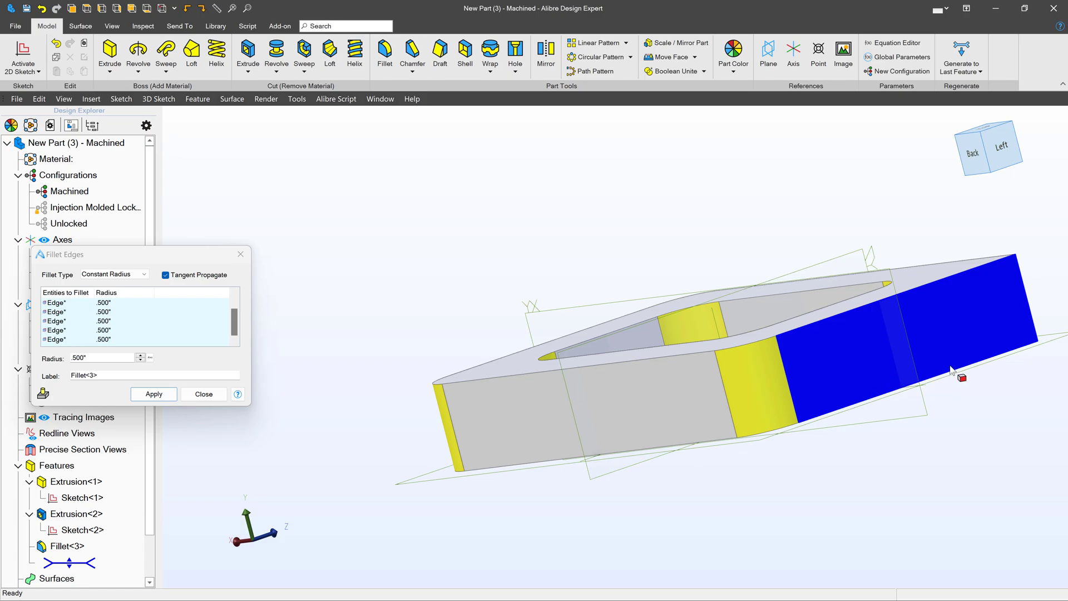
{"action": "left_click", "coordinate": [1030, 313]}
{"action": "left_click", "coordinate": [164, 398]}
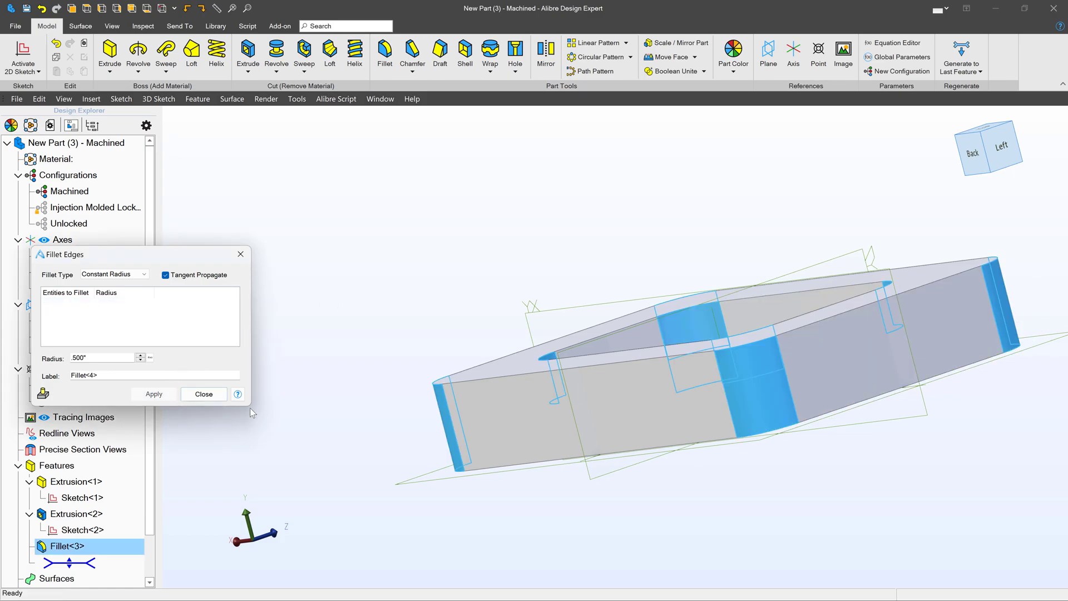
{"action": "middle_click_drag", "start_coordinate": [373, 414], "coordinate": [422, 406]}
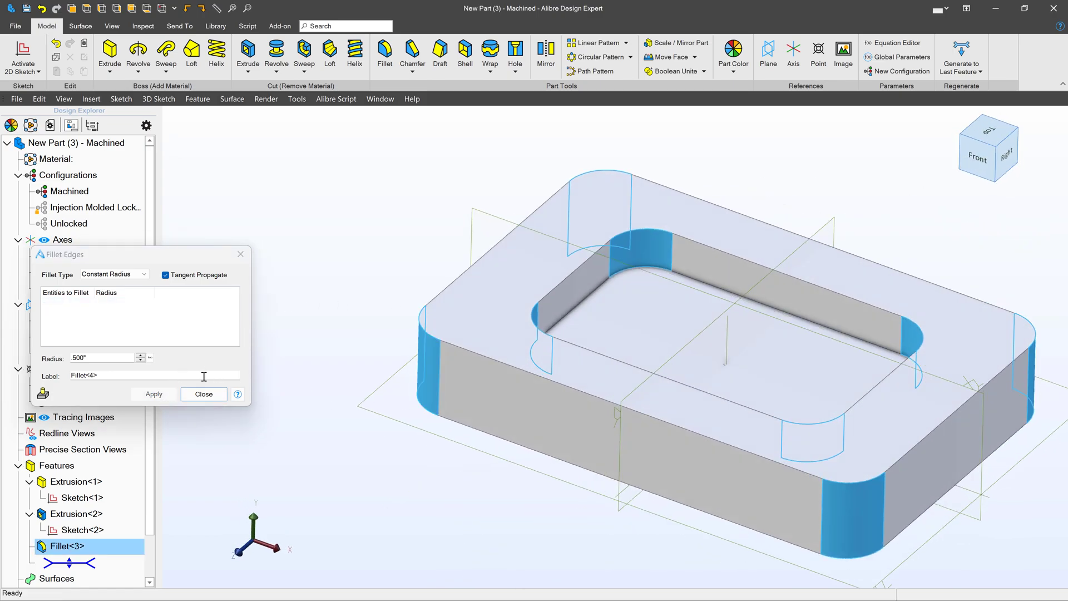
{"action": "left_click", "coordinate": [203, 394]}
{"action": "scroll", "coordinate": [274, 404], "scroll_direction": "down", "scroll_amount": 3}
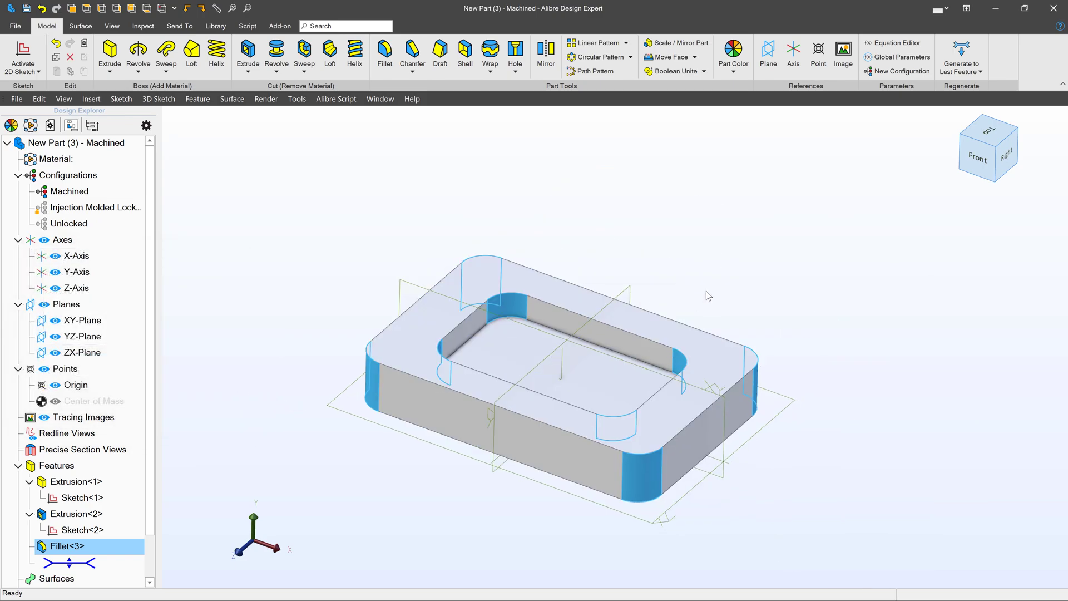
{"action": "left_click", "coordinate": [666, 355]}
{"action": "scroll", "coordinate": [664, 411], "scroll_direction": "up", "scroll_amount": 2}
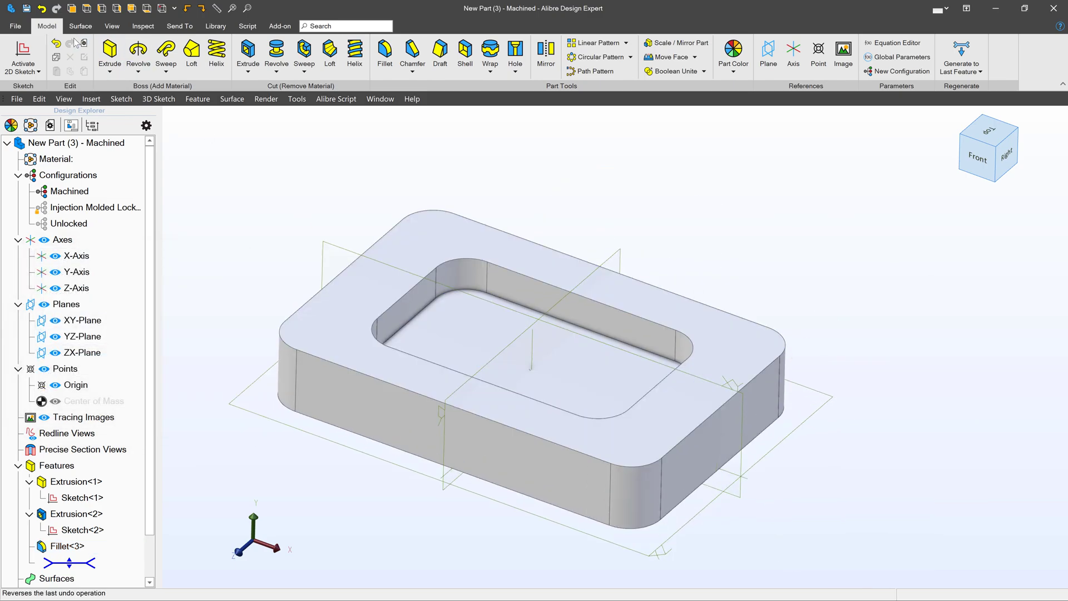
Step: Activate Injection Molded Locked so the part shows sharp, unfilleted corners
{"action": "right_click", "coordinate": [76, 208]}
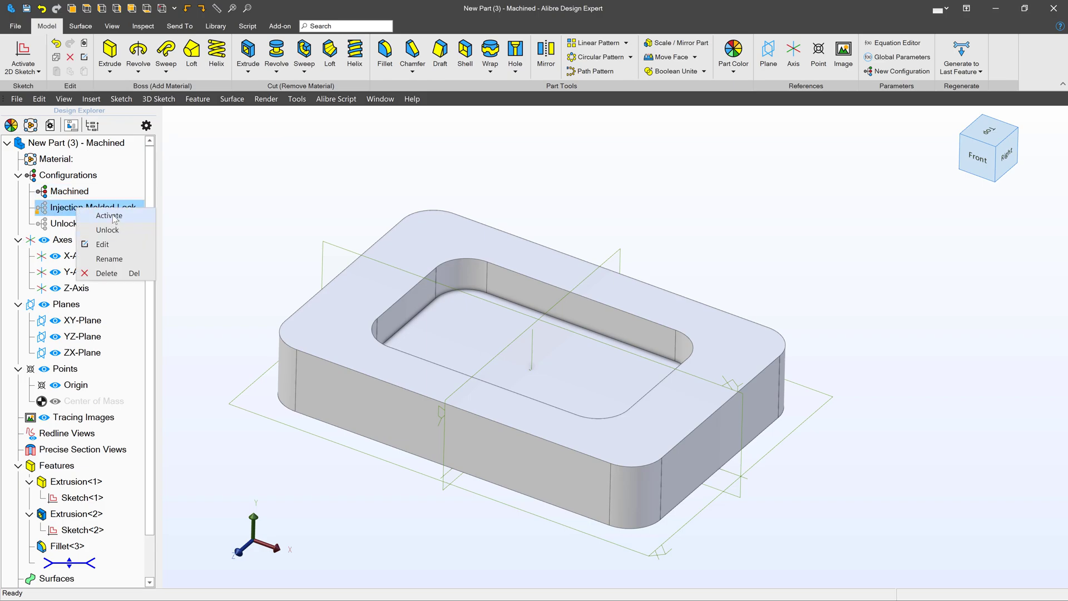
{"action": "left_click", "coordinate": [113, 217]}
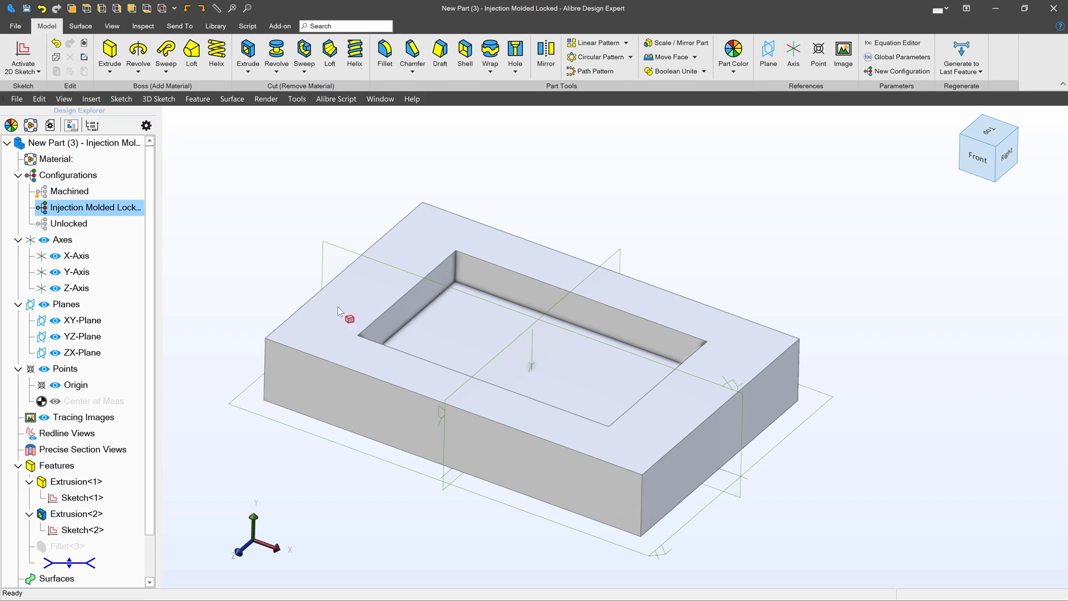
{"action": "scroll", "coordinate": [148, 346], "scroll_direction": "down", "scroll_amount": 1}
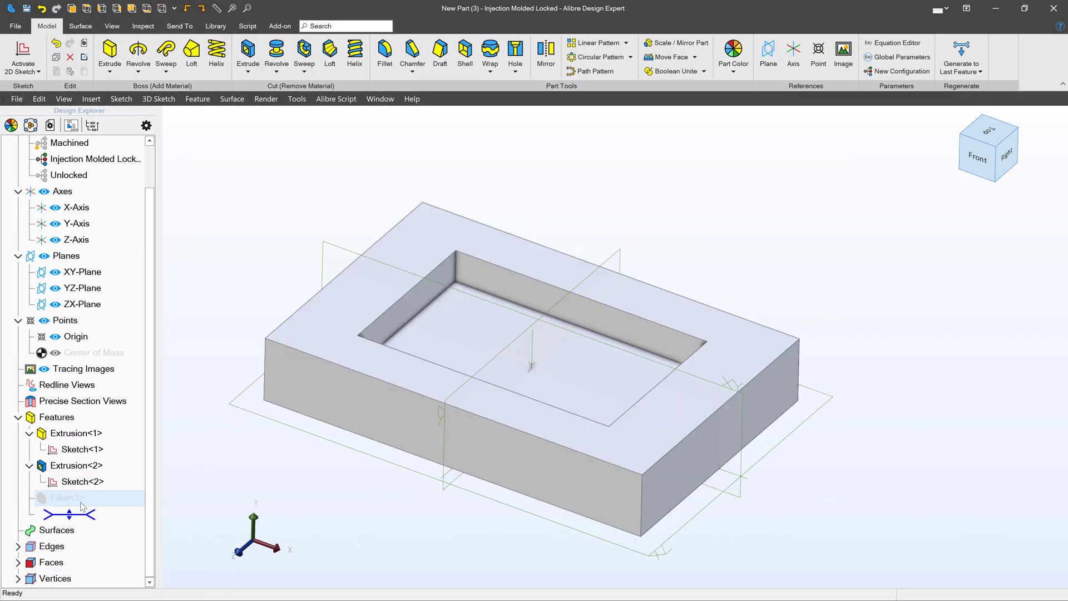
{"action": "scroll", "coordinate": [71, 505], "scroll_direction": "up", "scroll_amount": 1}
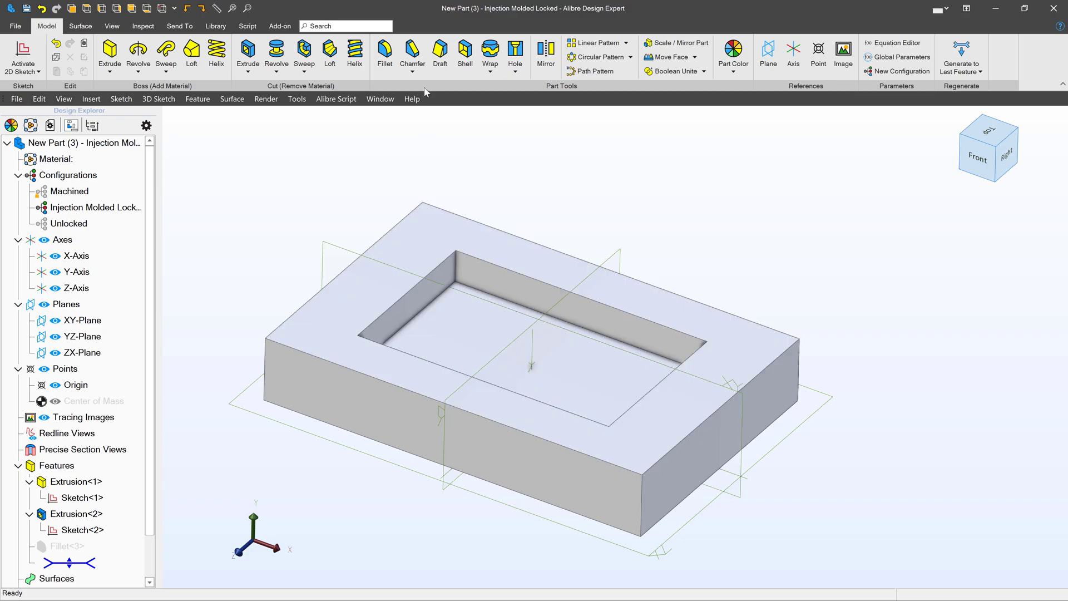
Step: Start a draft with the pocket floor as neutral plane and the four pocket walls selected
{"action": "left_click", "coordinate": [441, 55]}
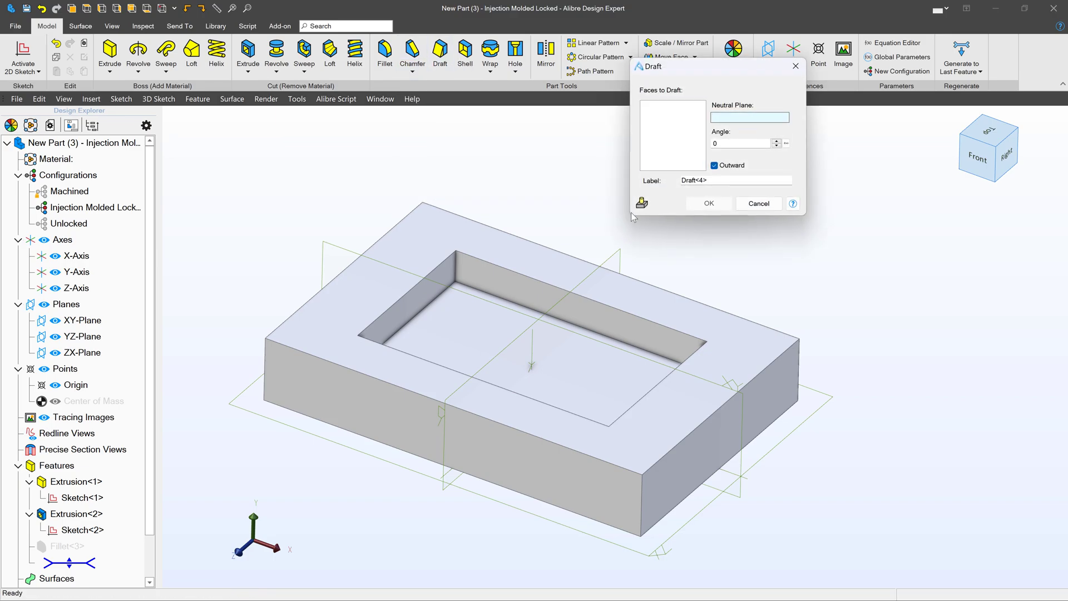
{"action": "left_click", "coordinate": [466, 335]}
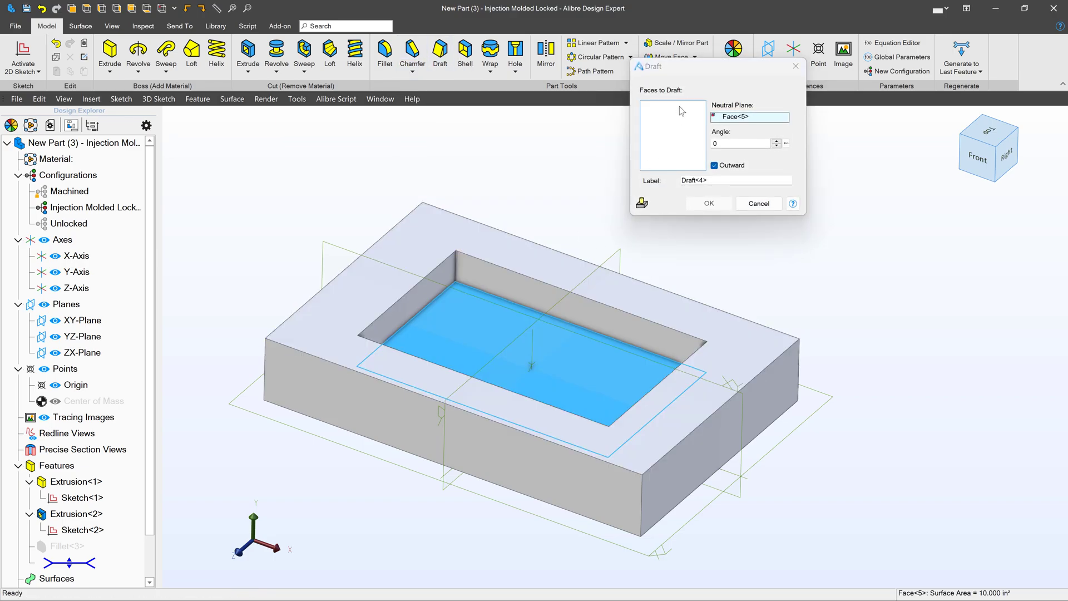
{"action": "left_click", "coordinate": [553, 306]}
{"action": "left_click", "coordinate": [452, 295]}
{"action": "middle_click_drag", "start_coordinate": [452, 295], "coordinate": [521, 343]}
{"action": "left_click", "coordinate": [393, 243]}
{"action": "left_click", "coordinate": [393, 243]}
Step: Set the draft angle to 5°, inspect the preview, and confirm it
{"action": "left_click", "coordinate": [751, 145]}
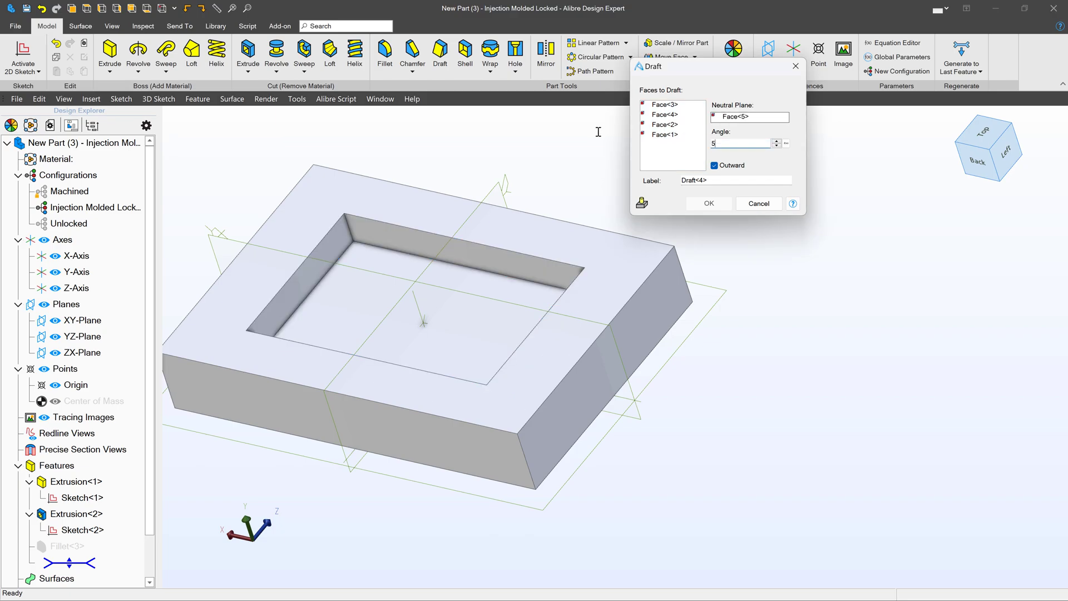
{"action": "left_click", "coordinate": [669, 155]}
{"action": "left_click", "coordinate": [987, 143]}
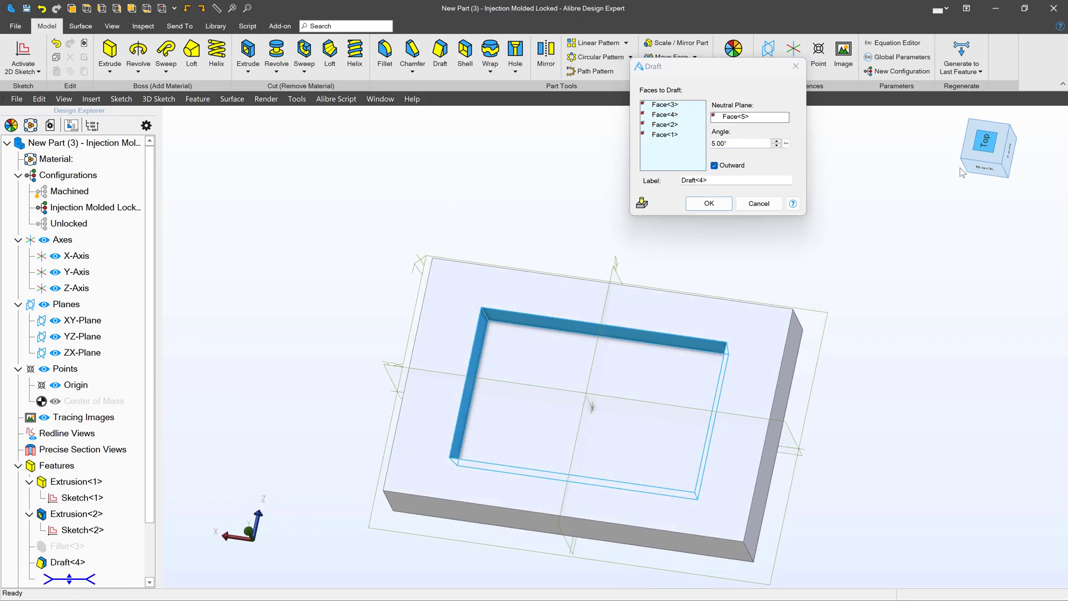
{"action": "scroll", "coordinate": [685, 434], "scroll_direction": "up", "scroll_amount": 6}
{"action": "middle_click_drag", "start_coordinate": [794, 374], "coordinate": [793, 309]}
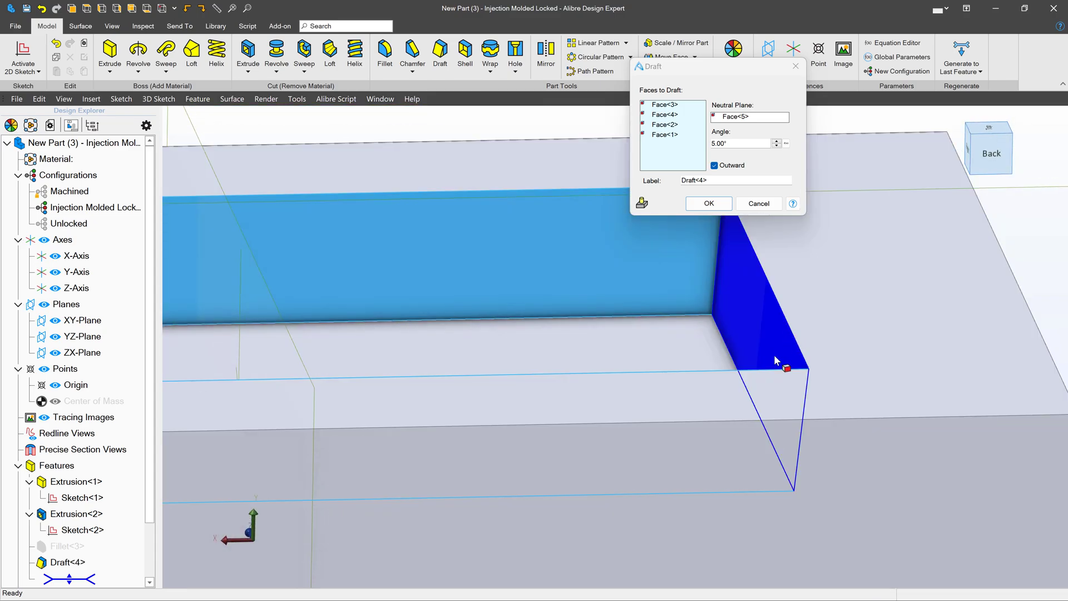
{"action": "left_click", "coordinate": [709, 203]}
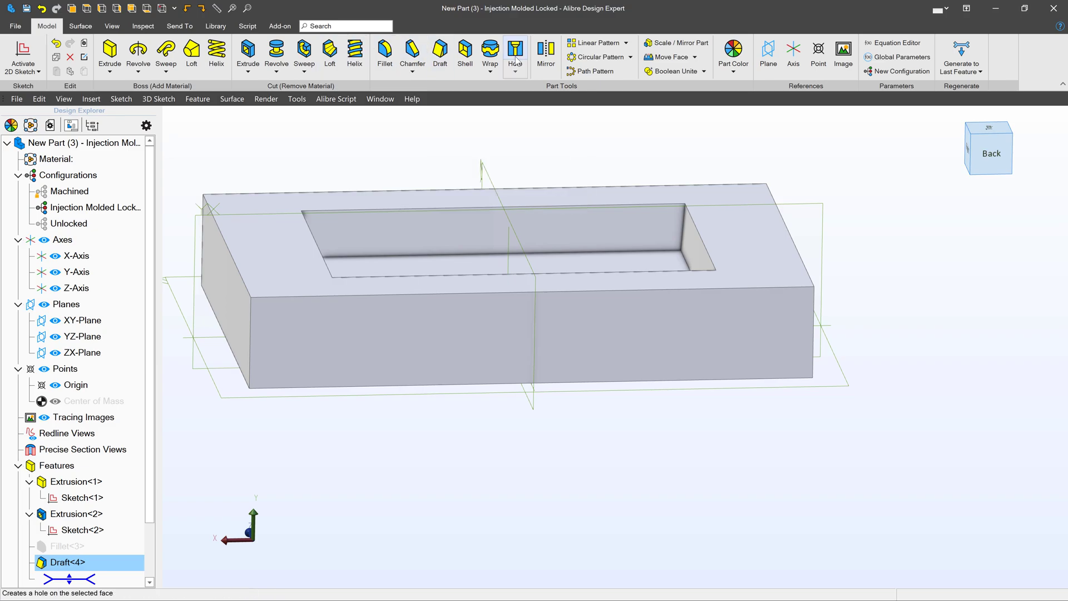
Step: Start a second draft on the four outer walls about the bottom-face neutral plane
{"action": "left_click", "coordinate": [440, 53]}
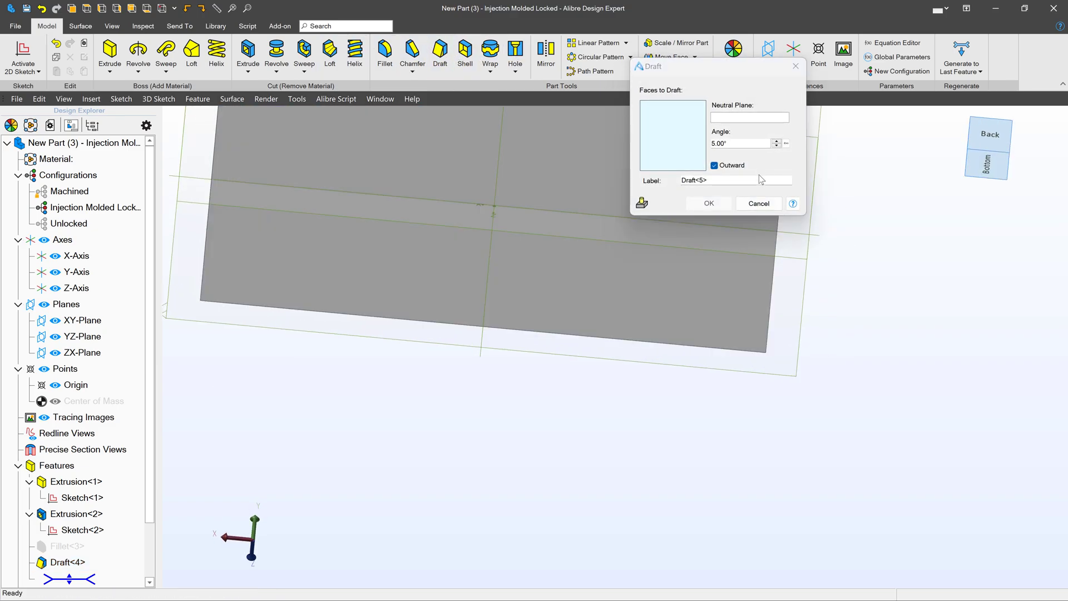
{"action": "left_click", "coordinate": [749, 118]}
{"action": "left_click", "coordinate": [511, 206]}
{"action": "left_click", "coordinate": [568, 215]}
{"action": "left_click", "coordinate": [565, 253]}
{"action": "left_click", "coordinate": [816, 393]}
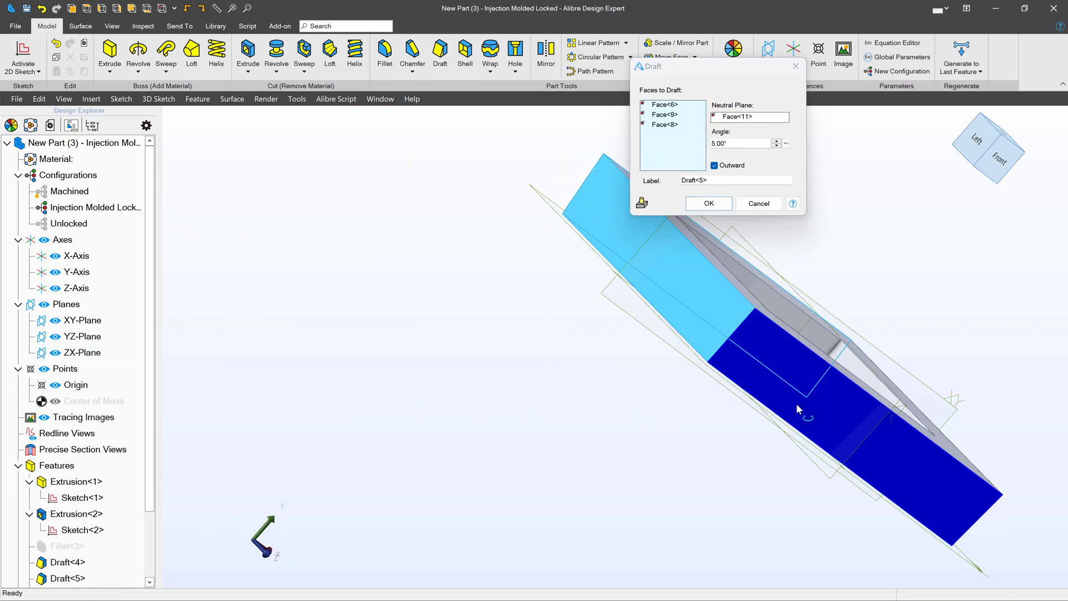
{"action": "left_click", "coordinate": [870, 434]}
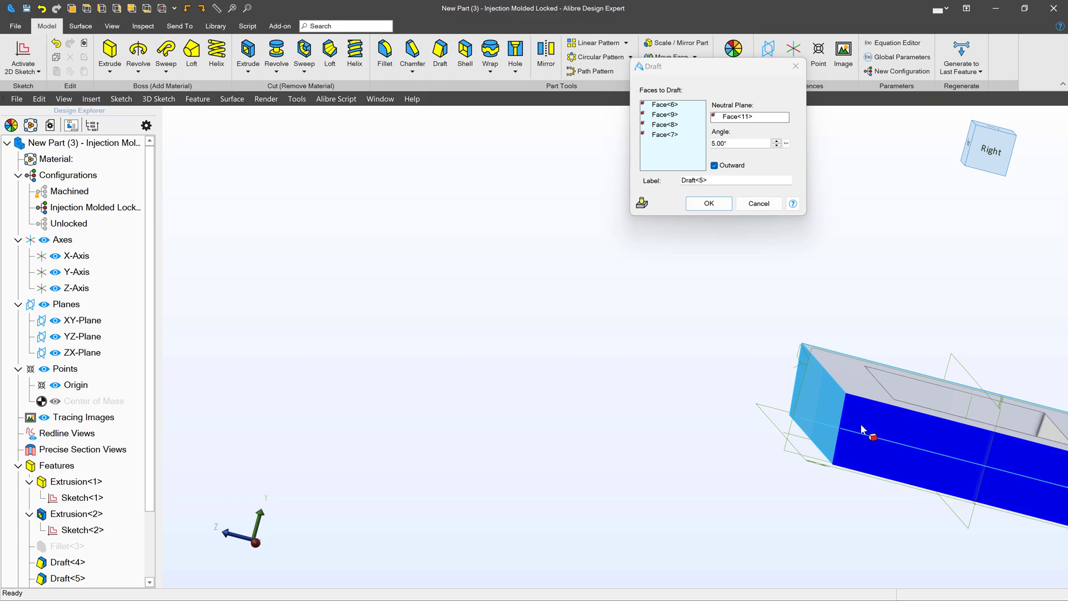
Step: Reverse the outer-wall draft to inward, check the preview, and confirm Draft<5>
{"action": "left_click", "coordinate": [975, 157]}
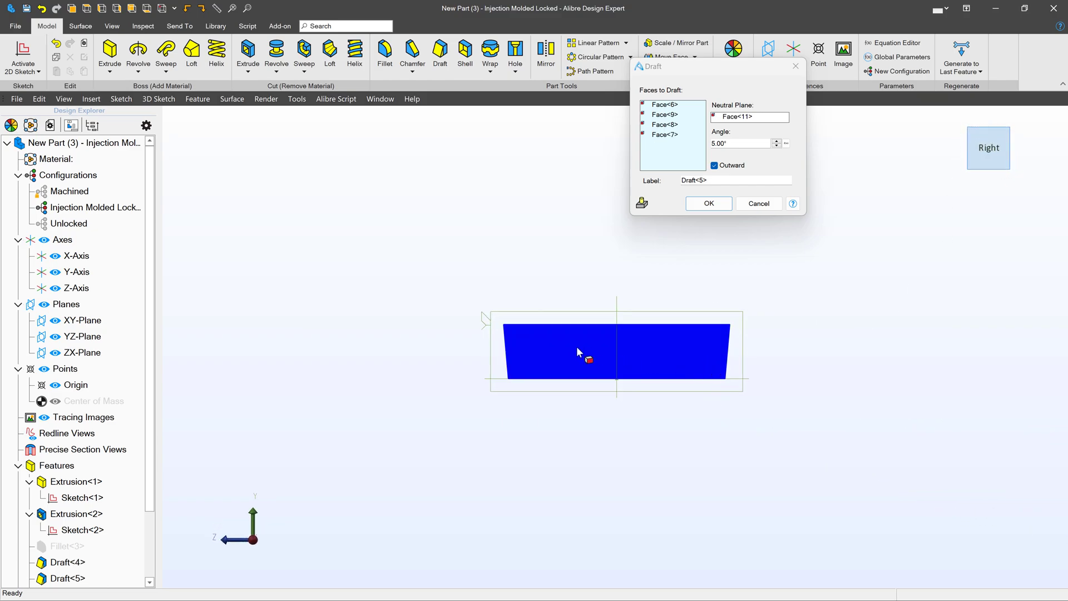
{"action": "left_click", "coordinate": [714, 166]}
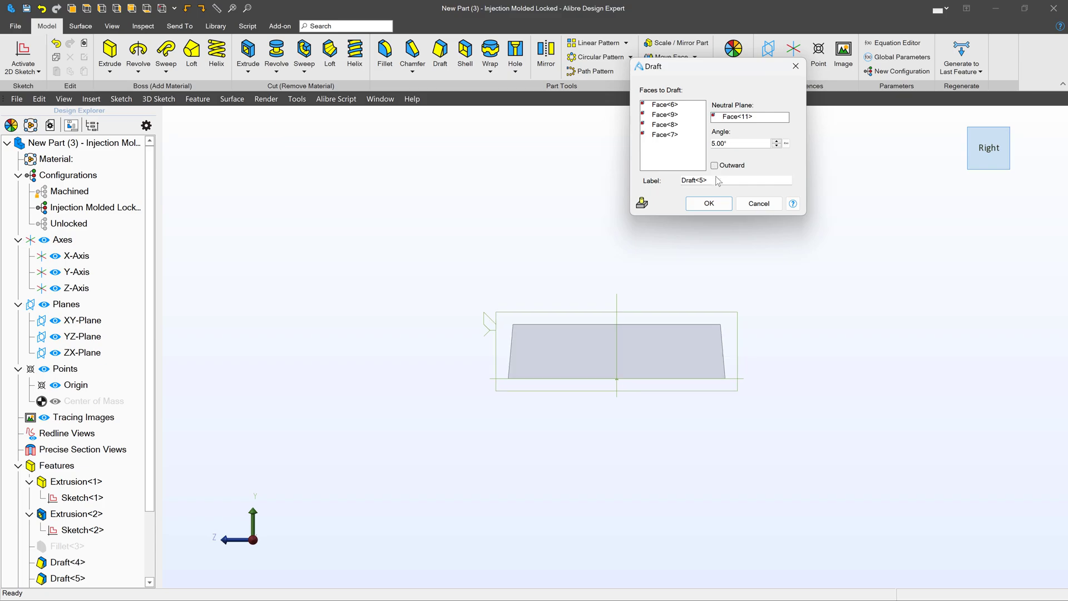
{"action": "middle_click_drag", "start_coordinate": [242, 317], "coordinate": [703, 300]}
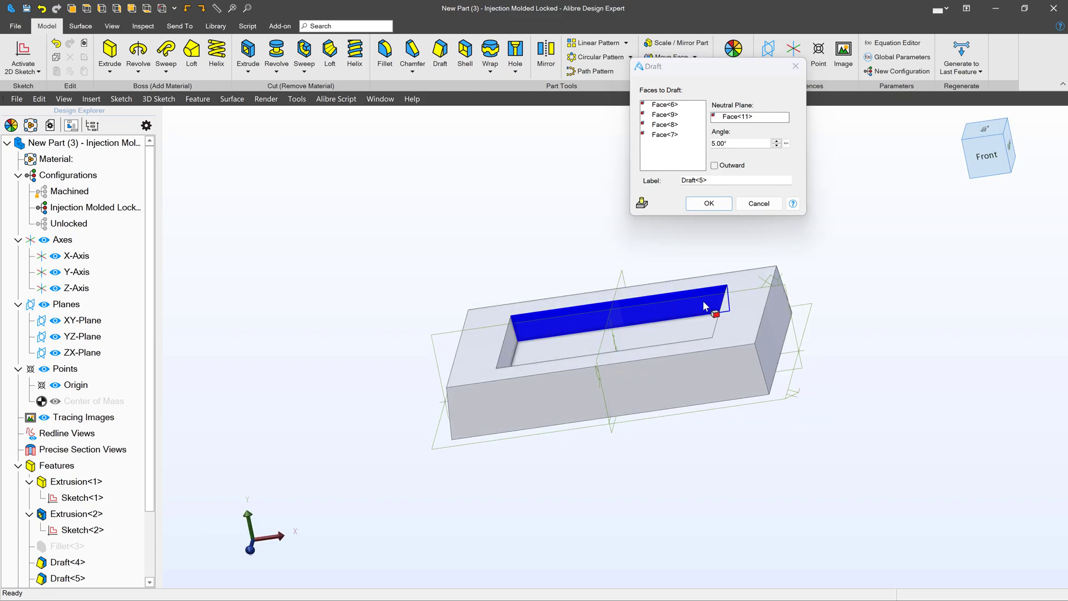
{"action": "left_click", "coordinate": [981, 134]}
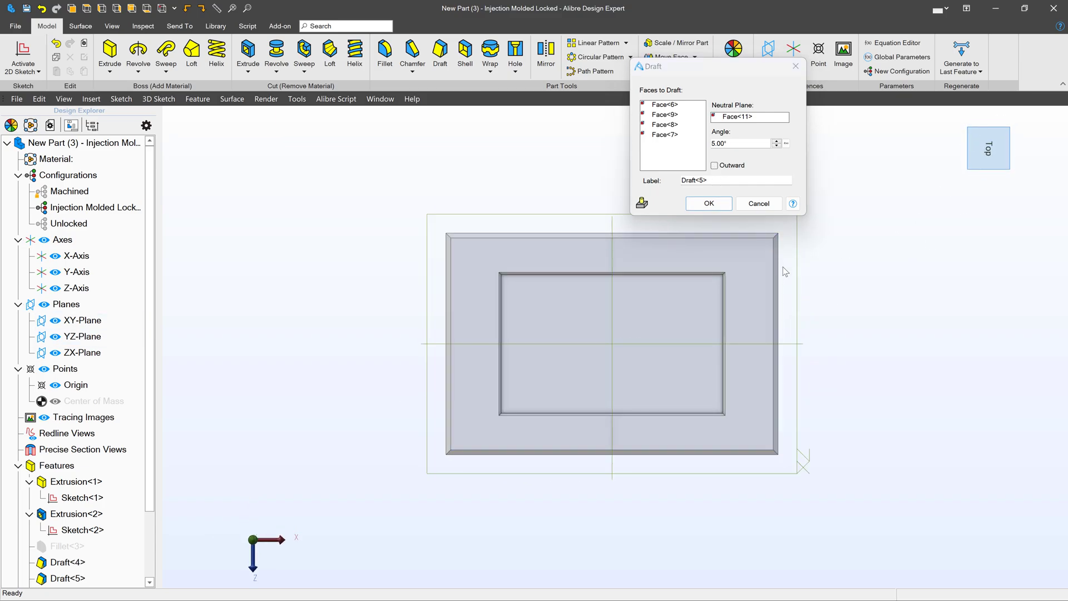
{"action": "left_click", "coordinate": [708, 203]}
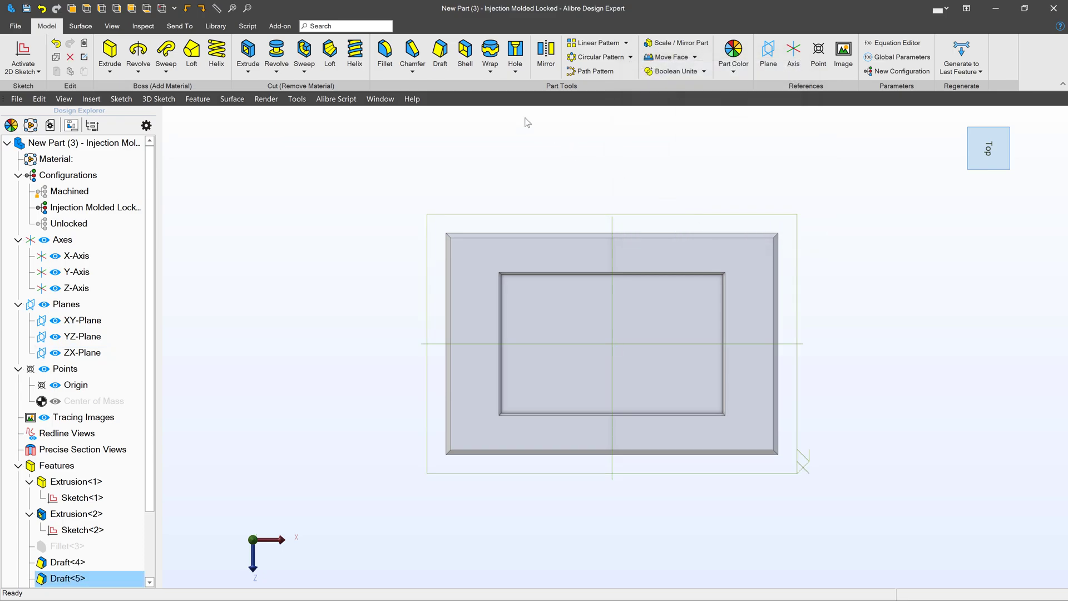
Step: Start a .25" fillet and select the pocket's inner faces, floor and right wall
{"action": "left_click", "coordinate": [385, 52]}
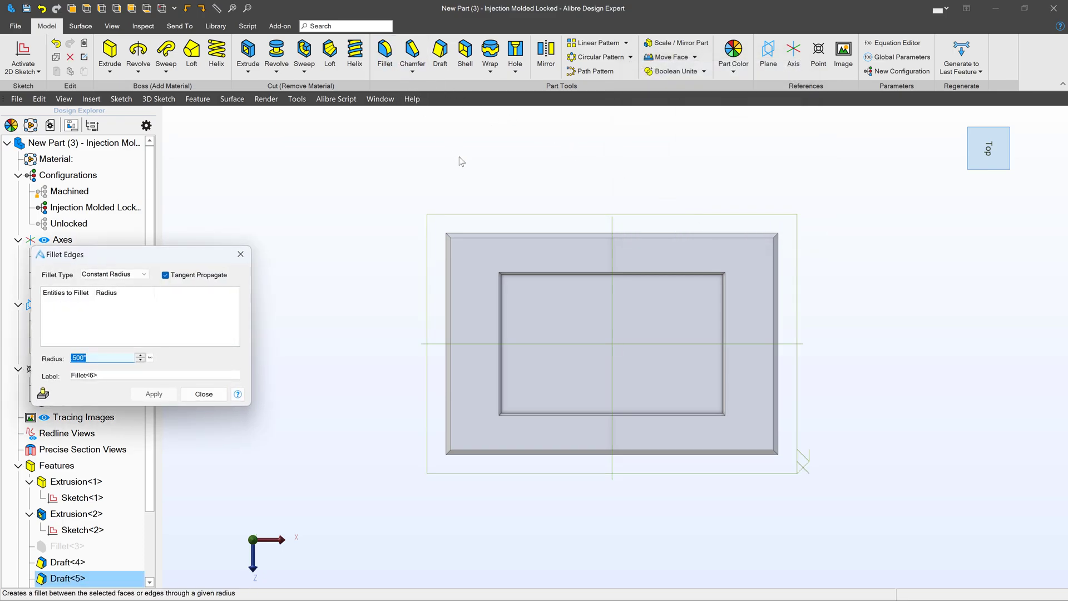
{"action": "type", "text": ".25"}
{"action": "left_click", "coordinate": [551, 362]}
{"action": "middle_click_drag", "start_coordinate": [551, 362], "coordinate": [671, 277]}
{"action": "left_click", "coordinate": [640, 353]}
{"action": "middle_click_drag", "start_coordinate": [640, 353], "coordinate": [798, 275]}
{"action": "left_click", "coordinate": [670, 311]}
{"action": "left_click", "coordinate": [764, 295]}
Step: Add the outer top rim edges and build the .250" fillet
{"action": "left_click", "coordinate": [798, 274]}
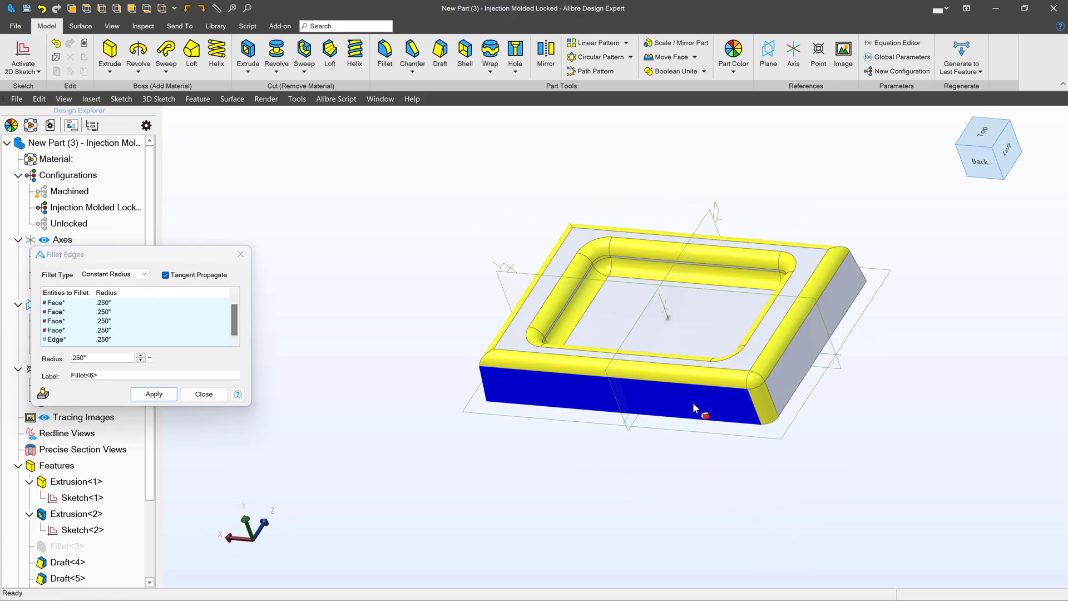
{"action": "middle_click_drag", "start_coordinate": [693, 402], "coordinate": [517, 457]}
{"action": "left_click", "coordinate": [542, 456]}
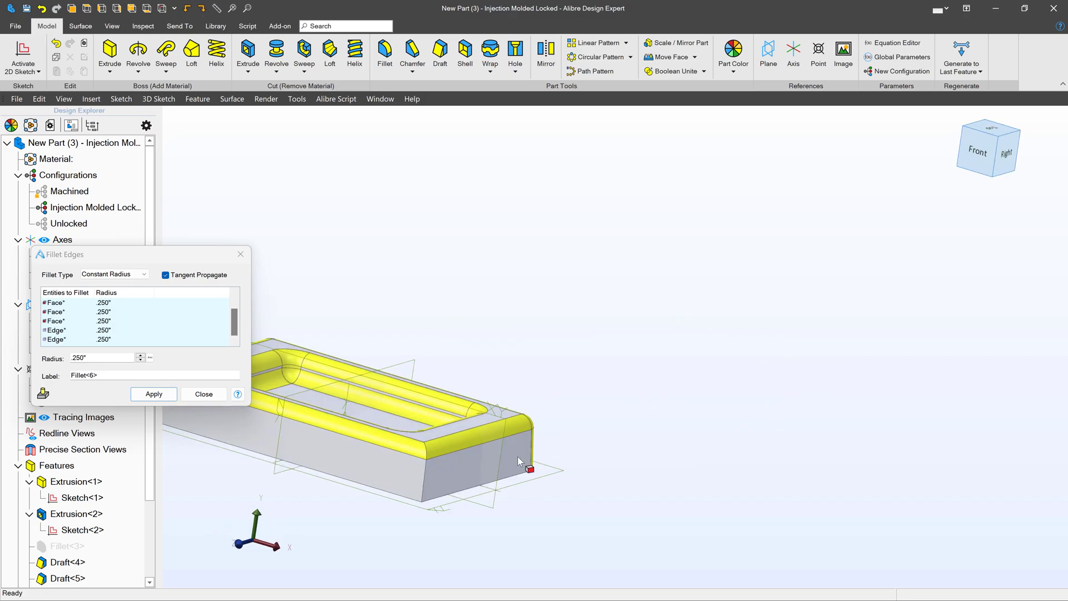
{"action": "left_click", "coordinate": [424, 466]}
{"action": "middle_click_drag", "start_coordinate": [426, 468], "coordinate": [453, 517]}
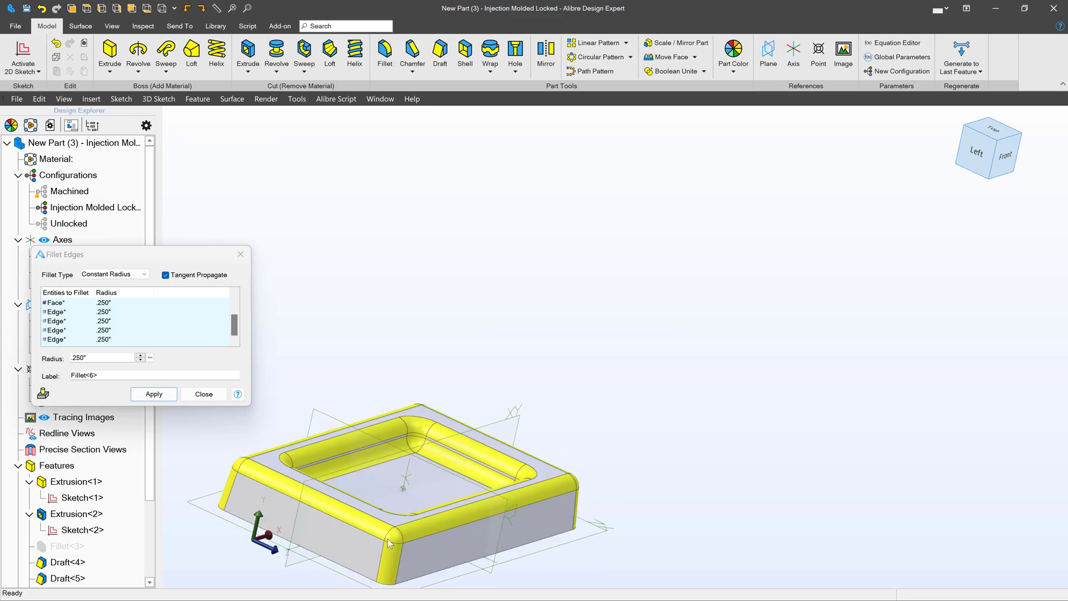
{"action": "left_click", "coordinate": [153, 394]}
{"action": "middle_click_drag", "start_coordinate": [406, 497], "coordinate": [405, 479]}
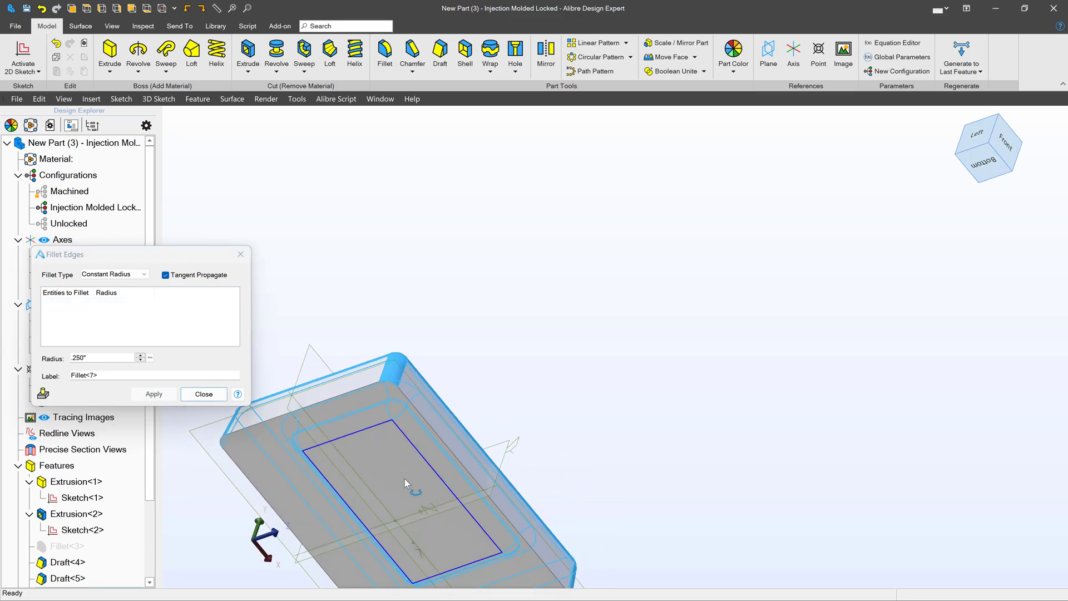
Step: Close the fillet tool and shell out the bottom face at .075" standard thickness
{"action": "left_click", "coordinate": [203, 394]}
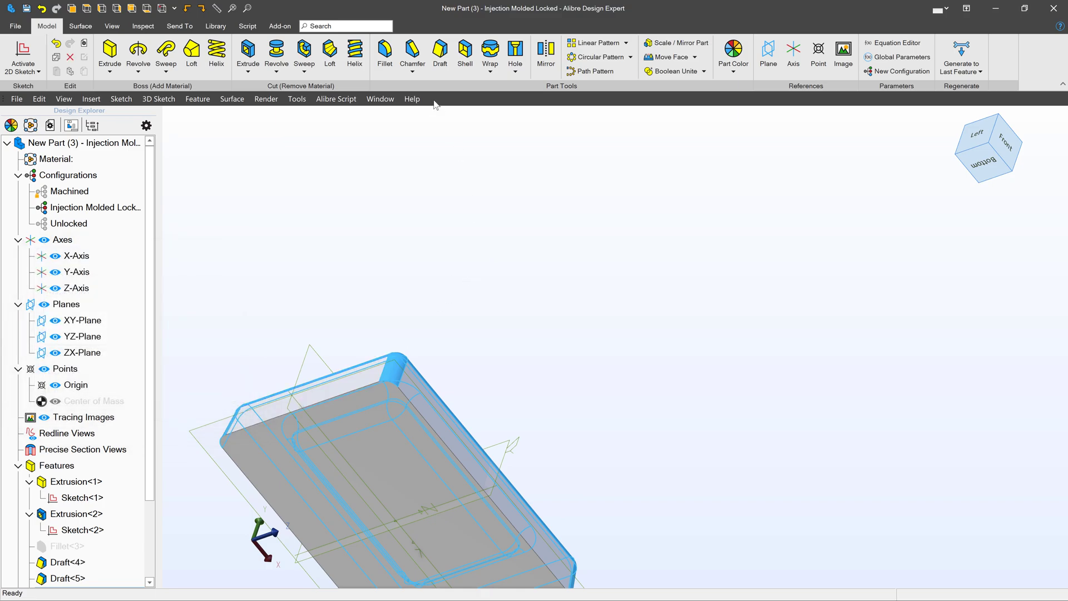
{"action": "left_click", "coordinate": [465, 53]}
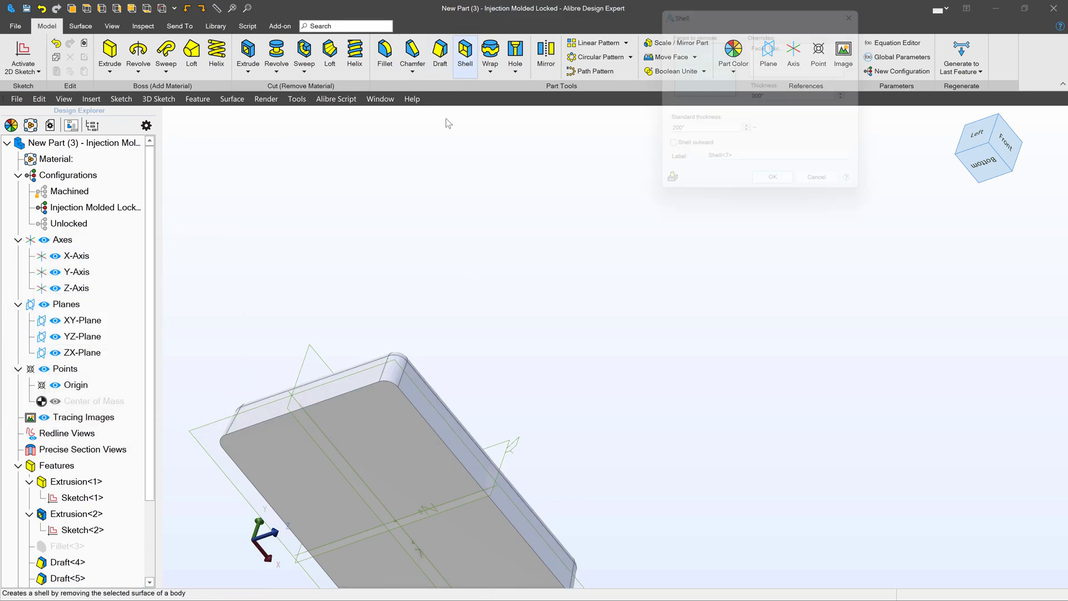
{"action": "left_click", "coordinate": [348, 435]}
{"action": "double_click", "coordinate": [758, 97]}
{"action": "double_click", "coordinate": [700, 133]}
{"action": "type", "text": ".075"}
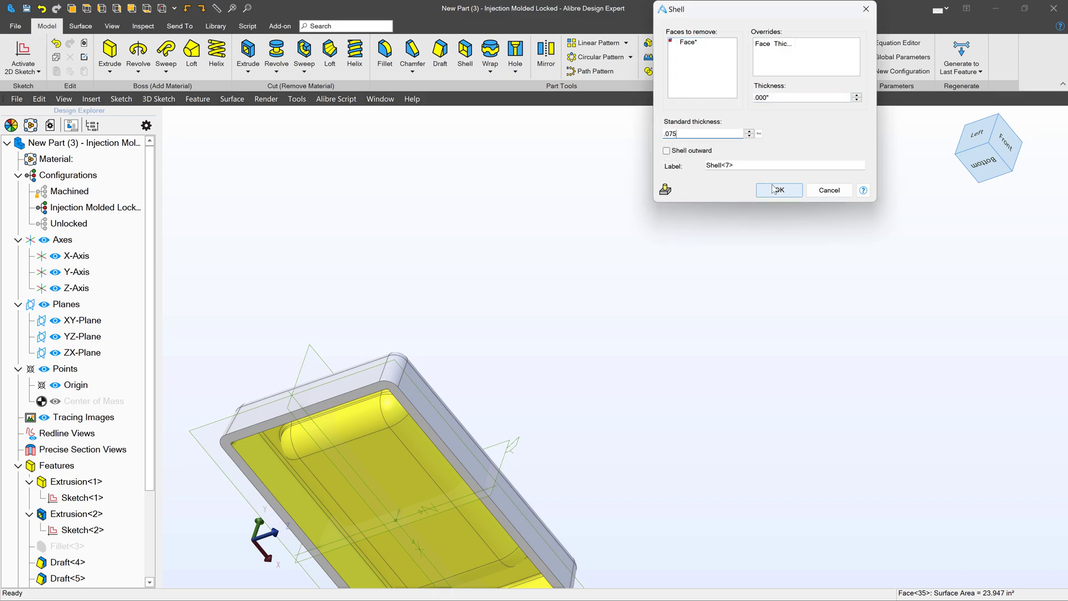
{"action": "left_click", "coordinate": [774, 189]}
Step: Orbit the shelled part to an isometric top-left-front view
{"action": "key", "text": "ctrl+1"}
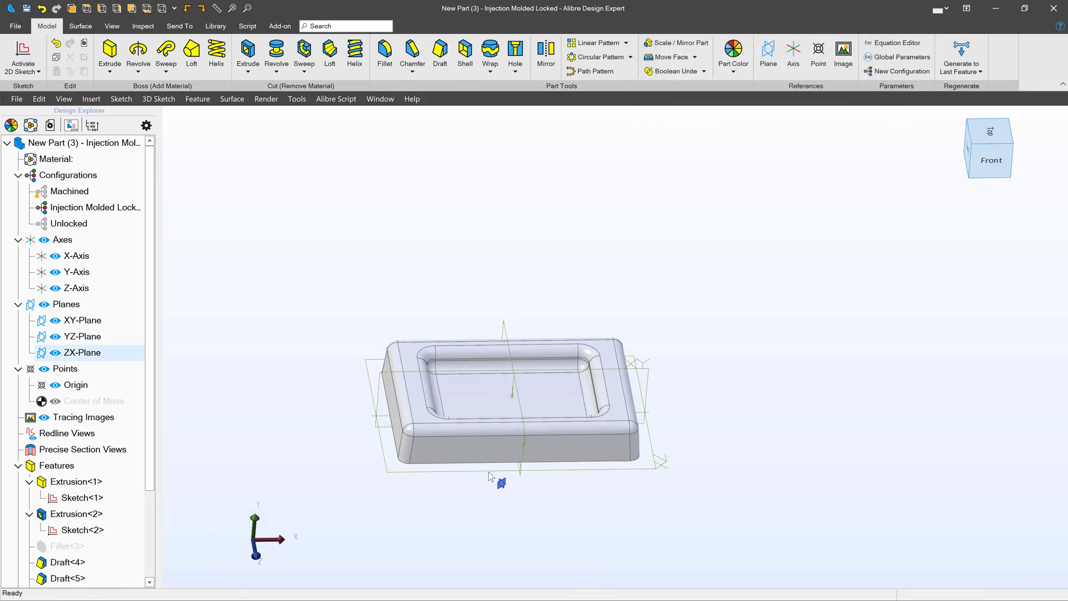
{"action": "scroll", "coordinate": [489, 473], "scroll_direction": "up", "scroll_amount": 3}
{"action": "middle_click_drag", "start_coordinate": [458, 425], "coordinate": [467, 426]}
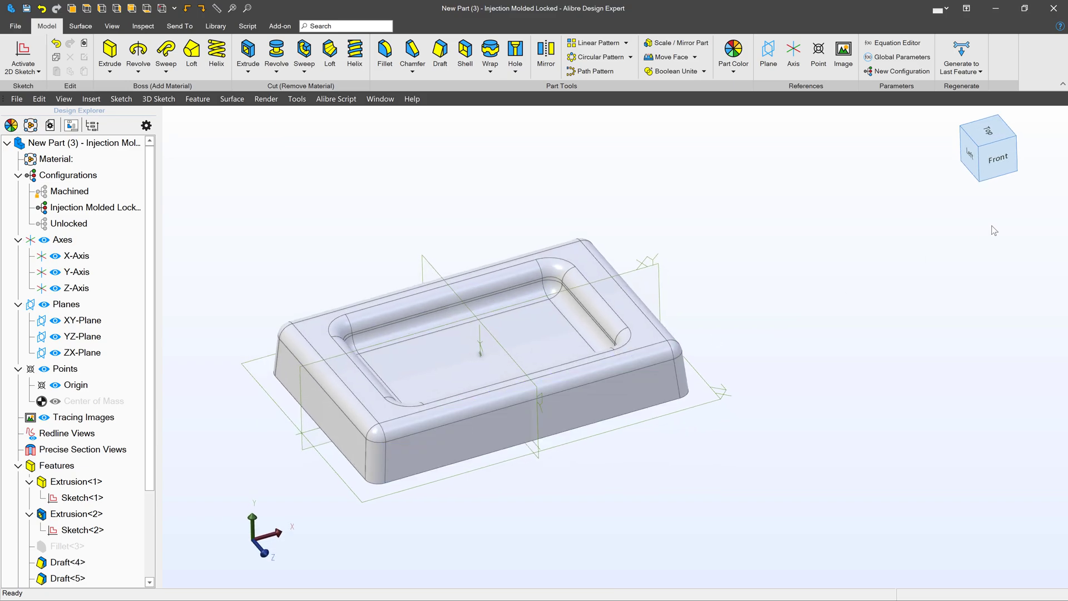
{"action": "left_click", "coordinate": [976, 139]}
{"action": "scroll", "coordinate": [556, 327], "scroll_direction": "up", "scroll_amount": 3}
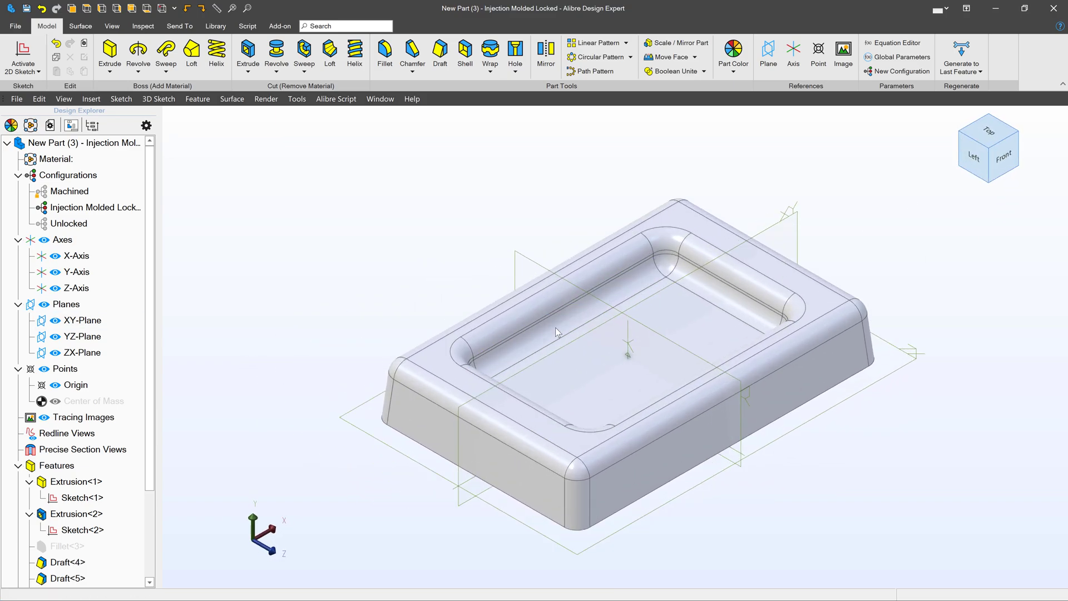
Step: Activate the Machined configuration from the Design Explorer's Configurations list
{"action": "right_click", "coordinate": [60, 196]}
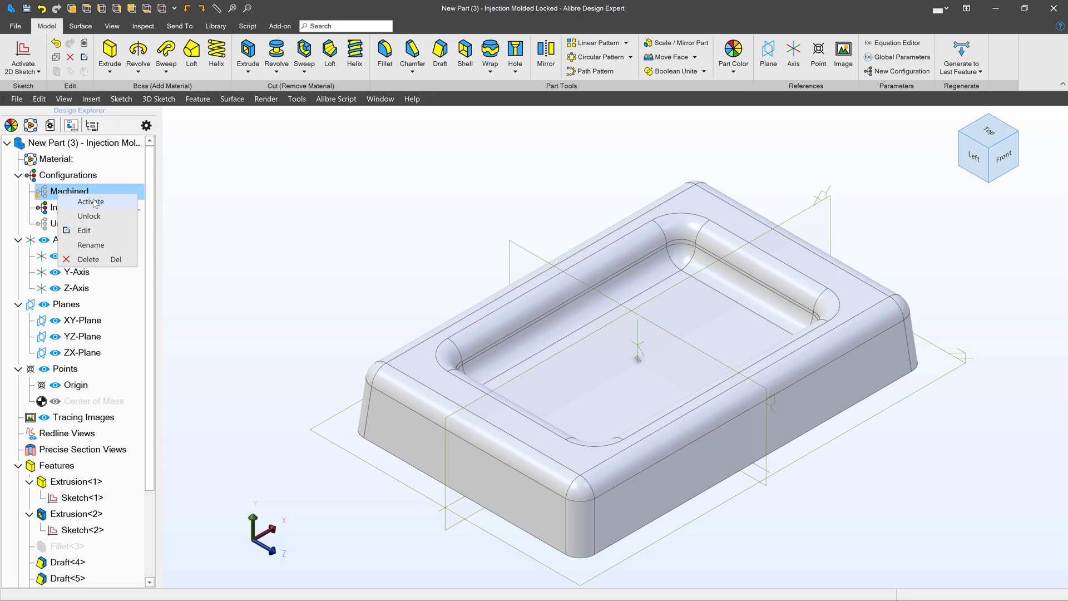
{"action": "left_click", "coordinate": [176, 214]}
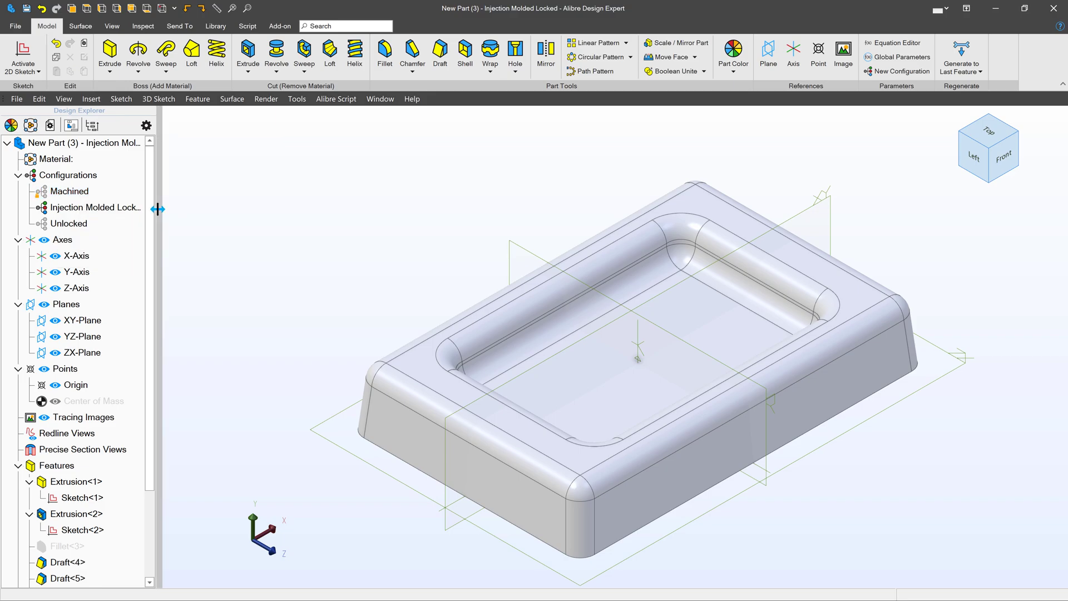
{"action": "left_click", "coordinate": [65, 191]}
{"action": "right_click", "coordinate": [89, 192]}
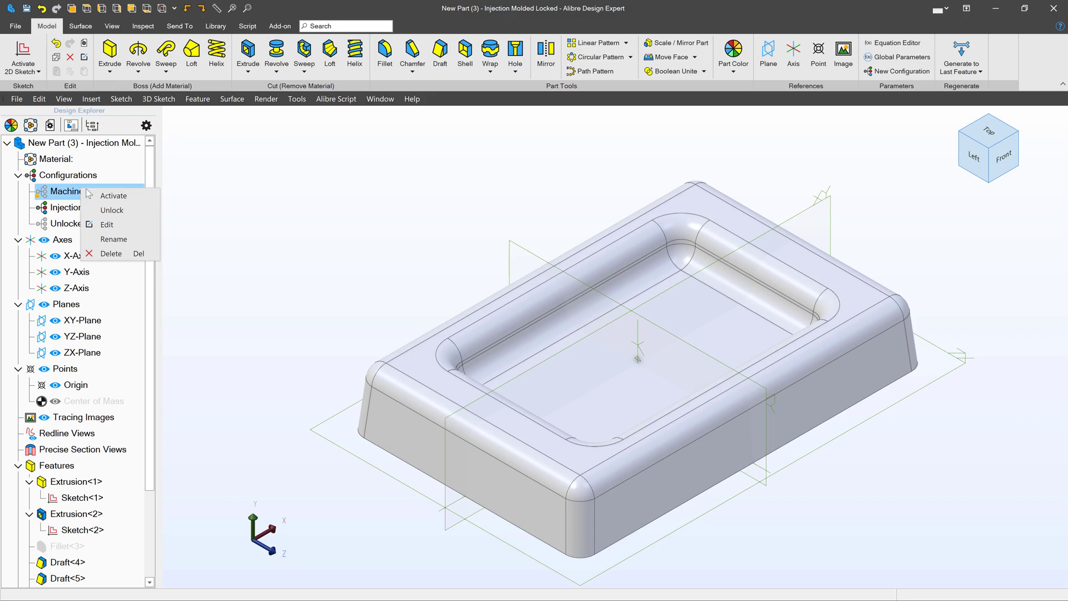
{"action": "left_click", "coordinate": [110, 196]}
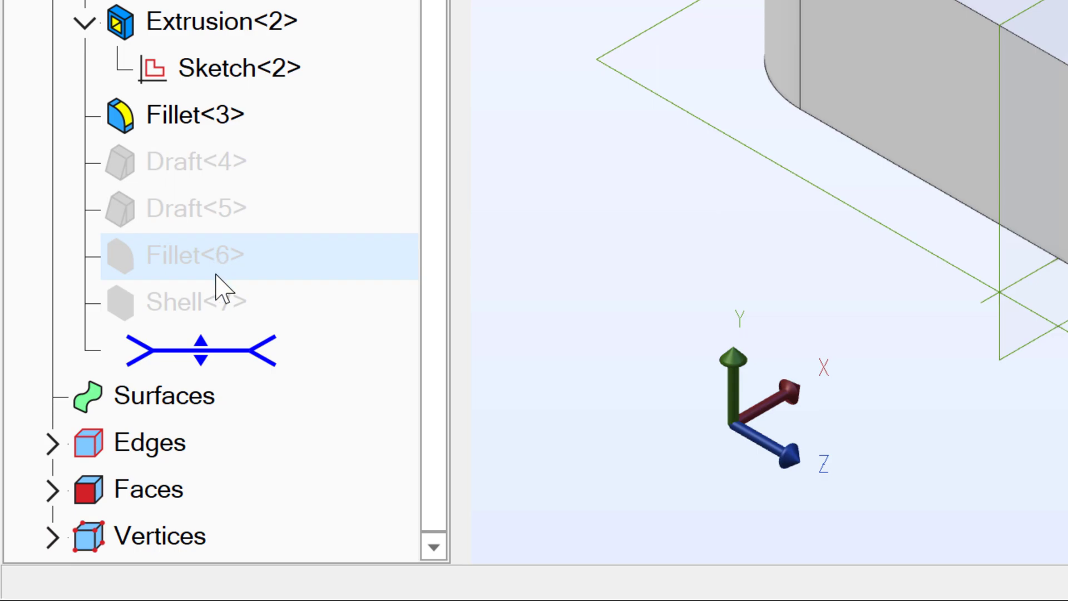
{"action": "scroll", "coordinate": [189, 365], "scroll_direction": "up", "scroll_amount": 3}
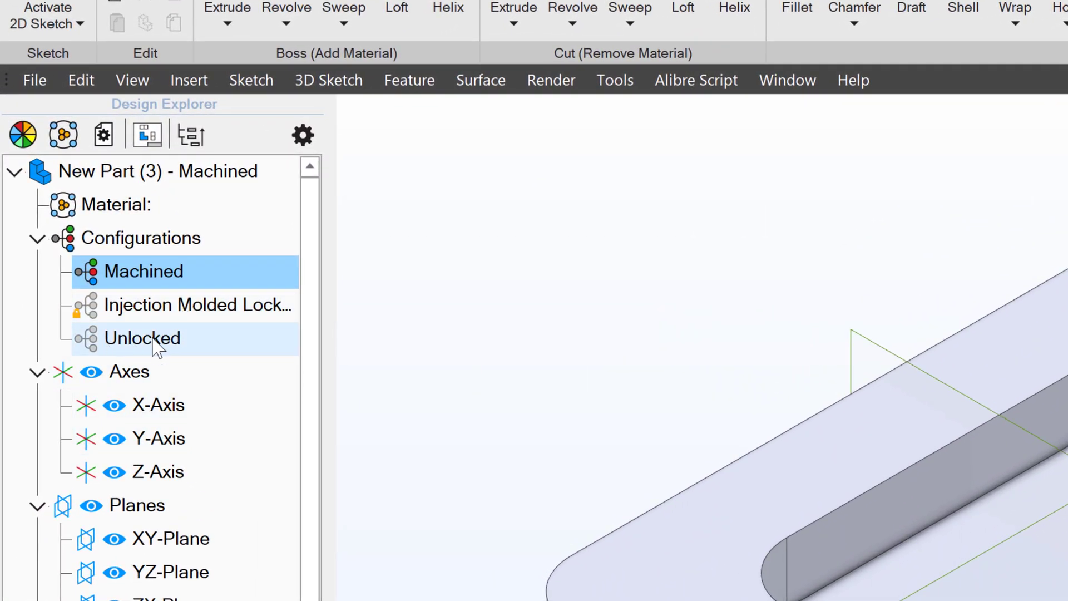
Step: Activate Unlocked, then select Unlocked and Injection Molded Locked in the Configurations list
{"action": "right_click", "coordinate": [156, 347]}
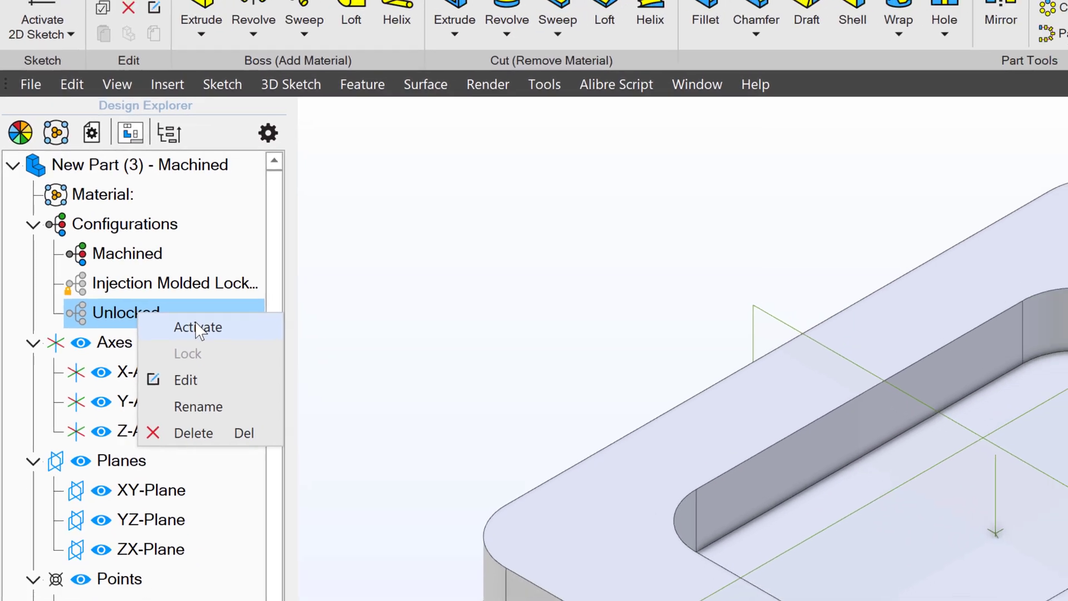
{"action": "left_click", "coordinate": [192, 353]}
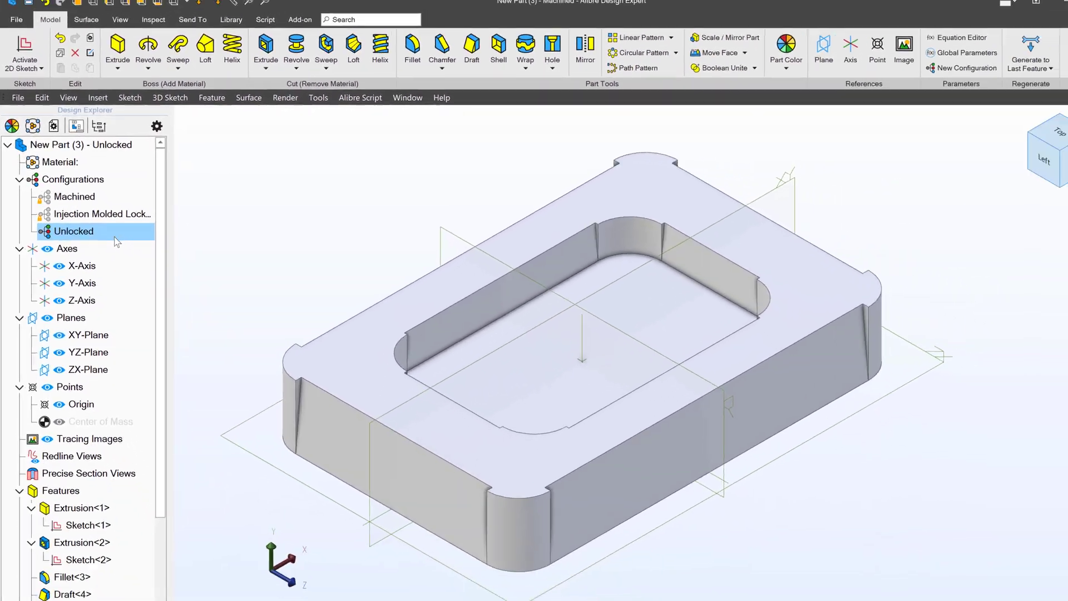
{"action": "scroll", "coordinate": [666, 302], "scroll_direction": "up", "scroll_amount": 3}
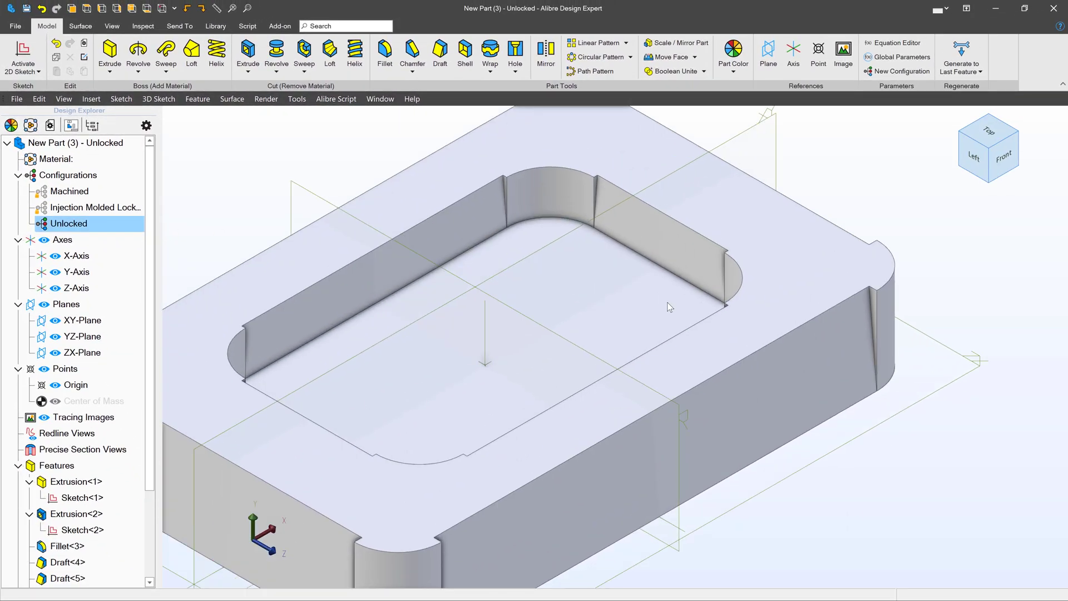
{"action": "scroll", "coordinate": [689, 301], "scroll_direction": "down", "scroll_amount": 3}
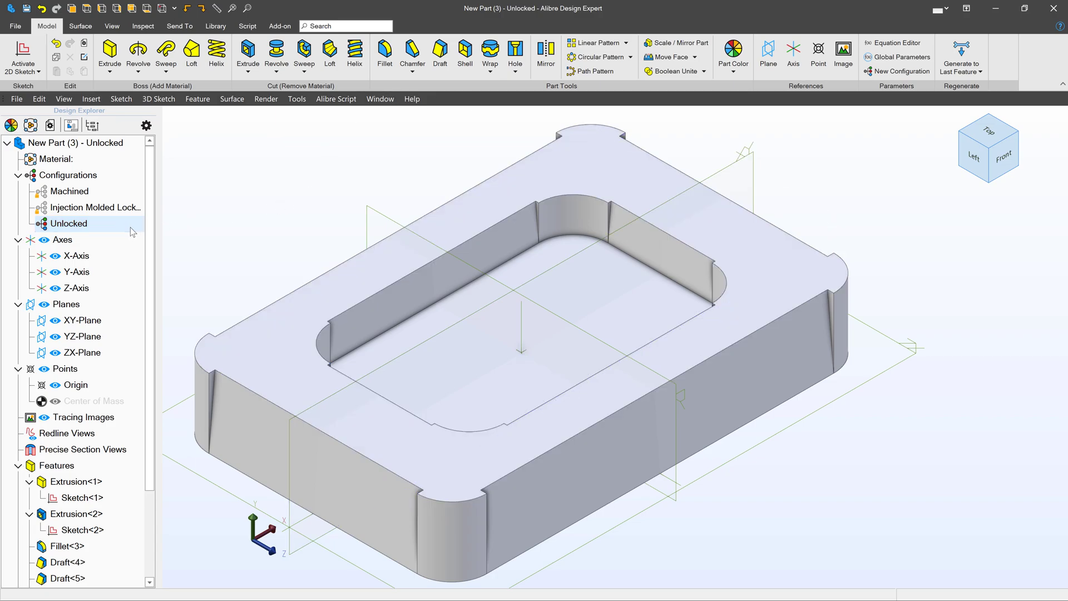
{"action": "left_click", "coordinate": [76, 224]}
{"action": "left_click", "coordinate": [75, 206]}
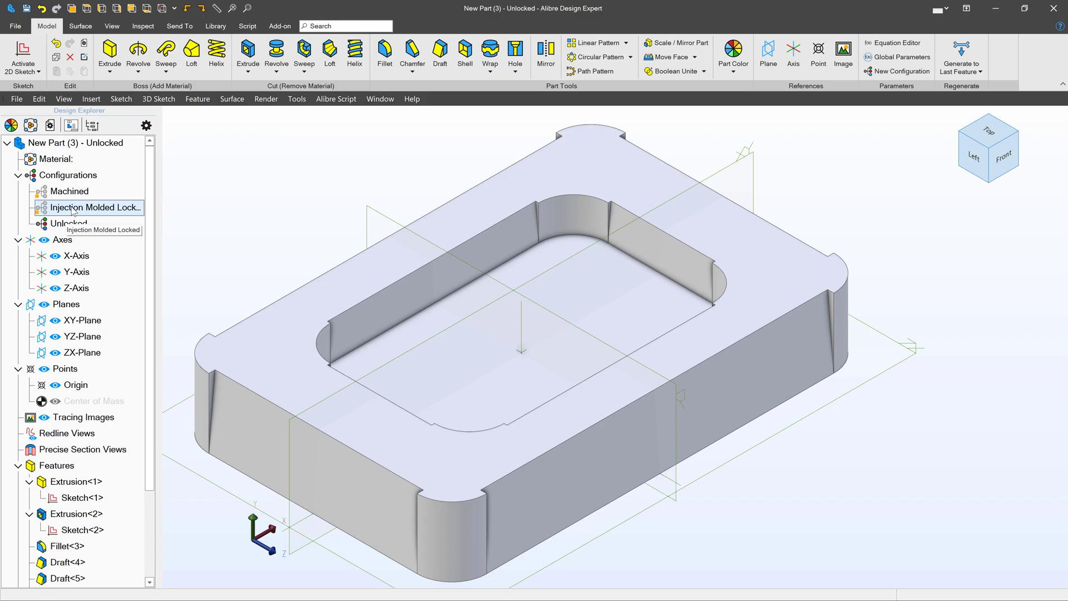
{"action": "right_click", "coordinate": [86, 175]}
{"action": "left_click", "coordinate": [107, 179]}
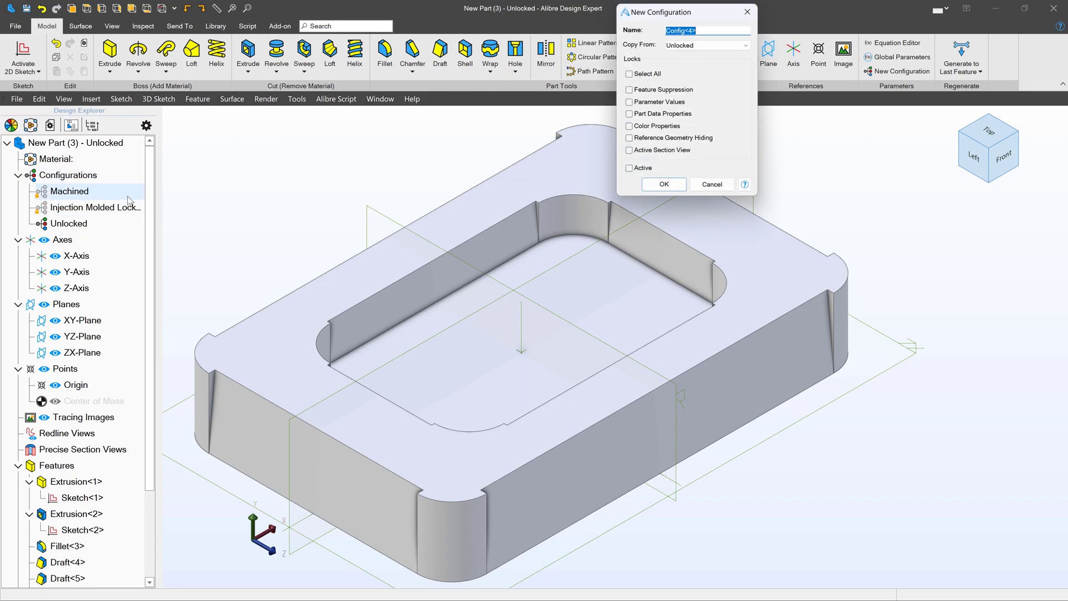
{"action": "left_click_drag", "start_coordinate": [687, 10], "coordinate": [283, 118]}
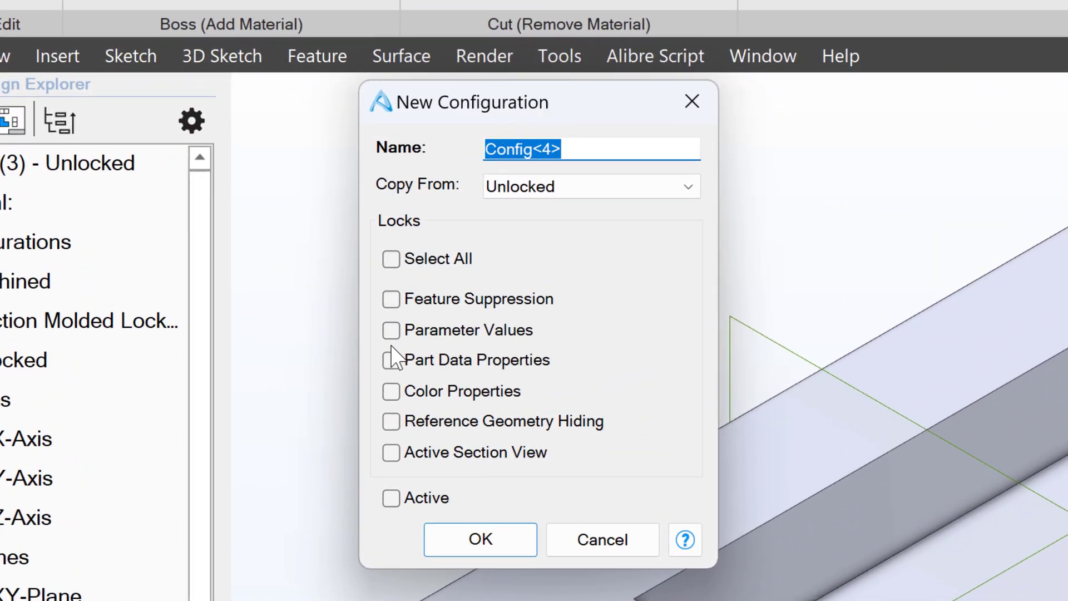
{"action": "left_click", "coordinate": [390, 331]}
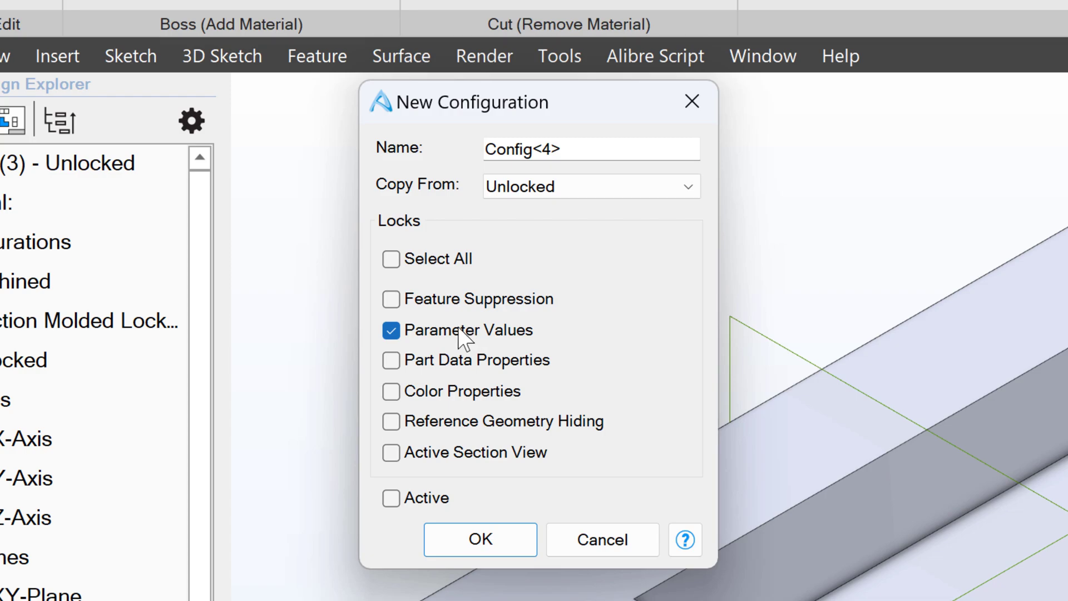
{"action": "left_click", "coordinate": [393, 392]}
{"action": "left_click", "coordinate": [391, 299]}
{"action": "left_click", "coordinate": [391, 421]}
{"action": "left_click", "coordinate": [393, 452]}
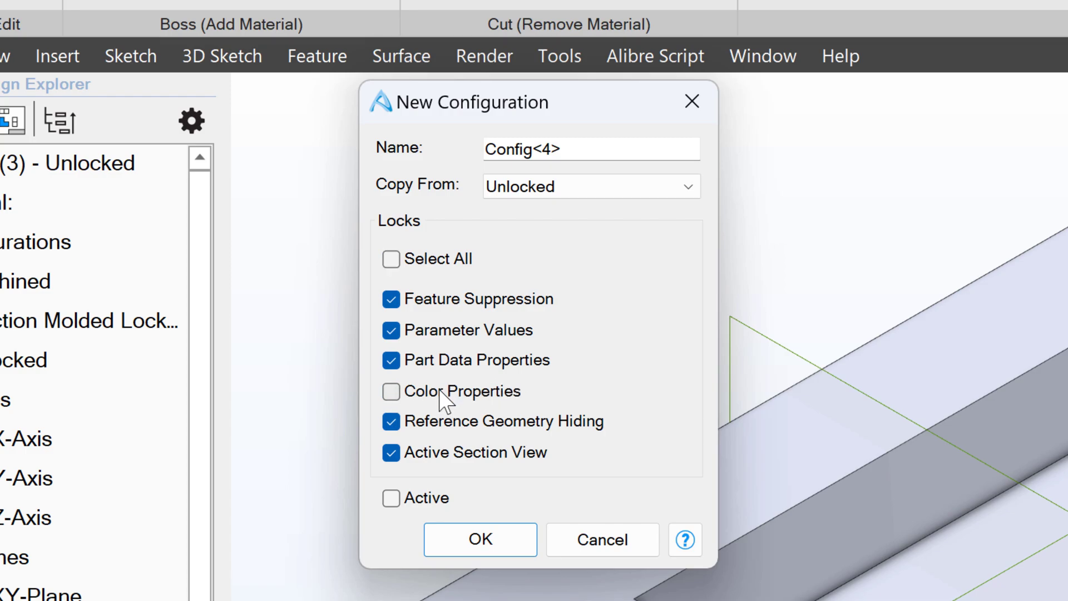
{"action": "left_click", "coordinate": [589, 533]}
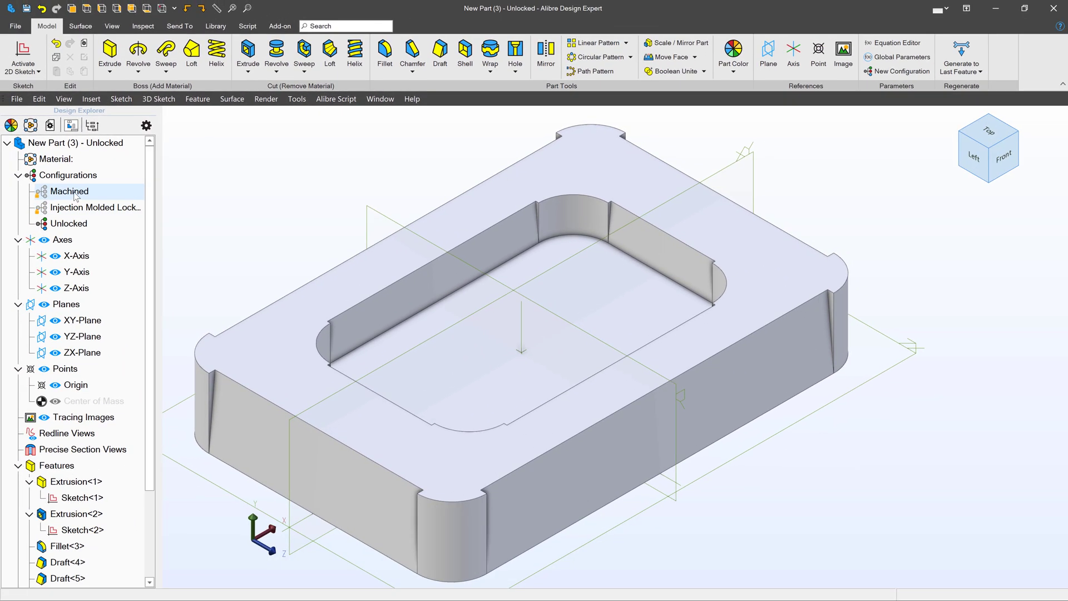
Step: Activate Machined, set its part colour to dark grey (RGB 133), then activate Unlocked
{"action": "right_click", "coordinate": [75, 196]}
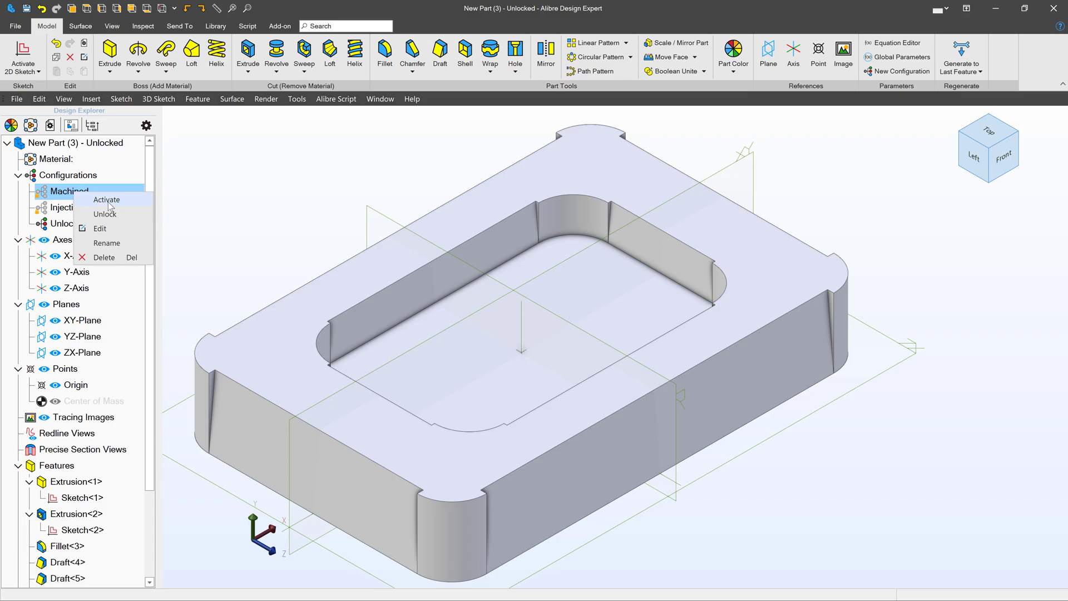
{"action": "left_click", "coordinate": [108, 202]}
{"action": "left_click", "coordinate": [732, 73]}
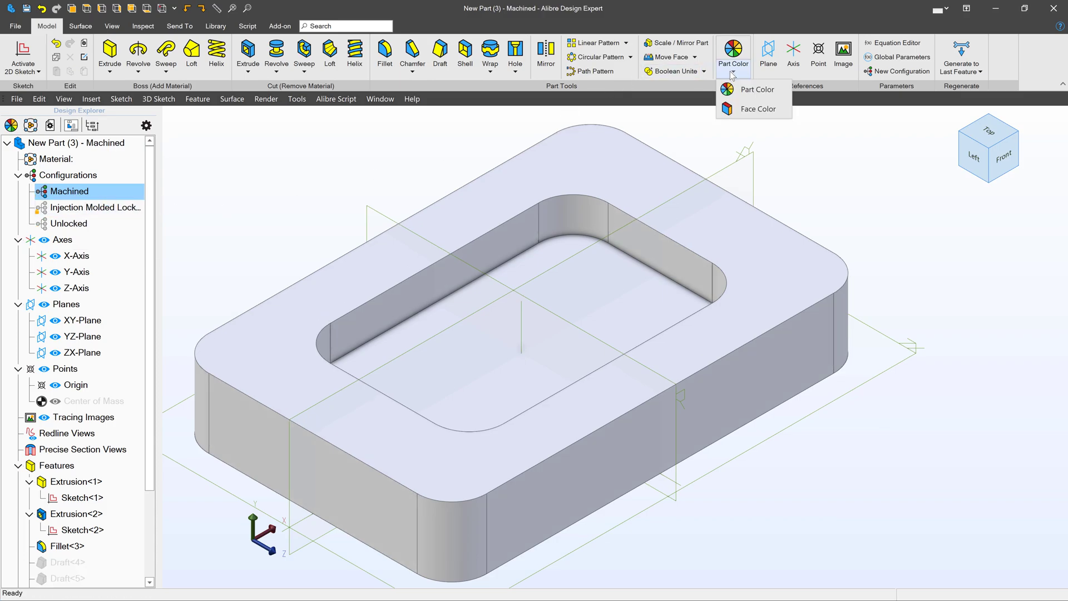
{"action": "left_click", "coordinate": [739, 96]}
{"action": "left_click", "coordinate": [675, 156]}
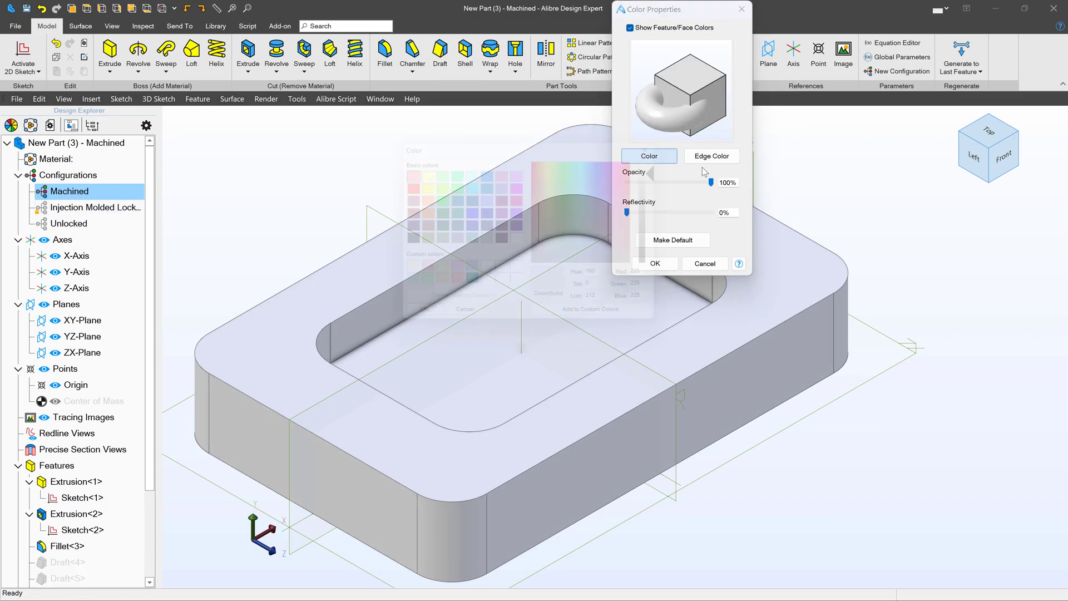
{"action": "left_click_drag", "start_coordinate": [676, 167], "coordinate": [672, 210]}
{"action": "left_click", "coordinate": [412, 324]}
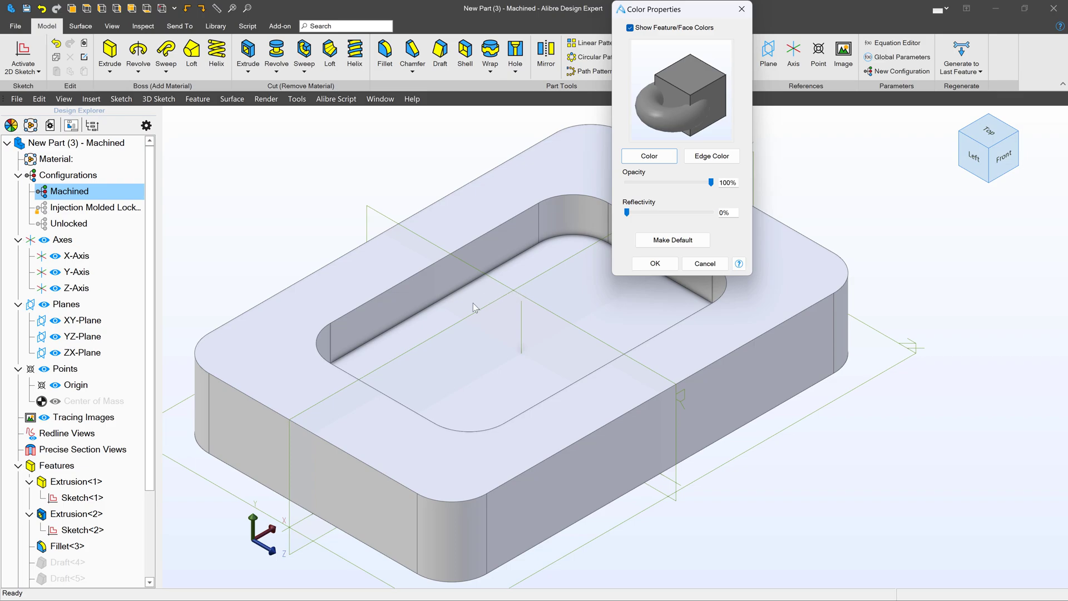
{"action": "left_click", "coordinate": [649, 264]}
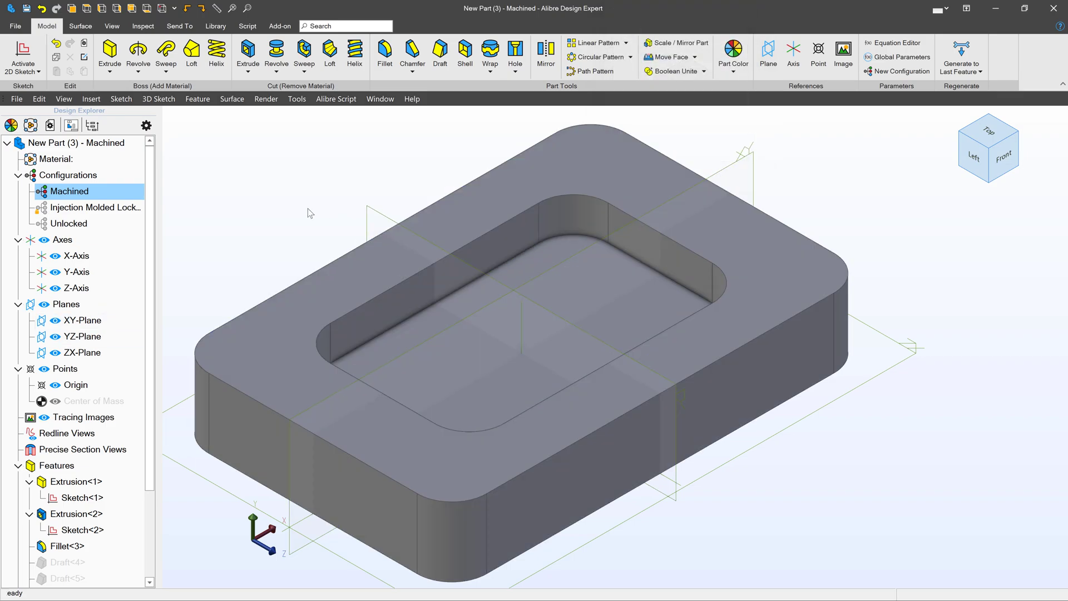
{"action": "right_click", "coordinate": [64, 222]}
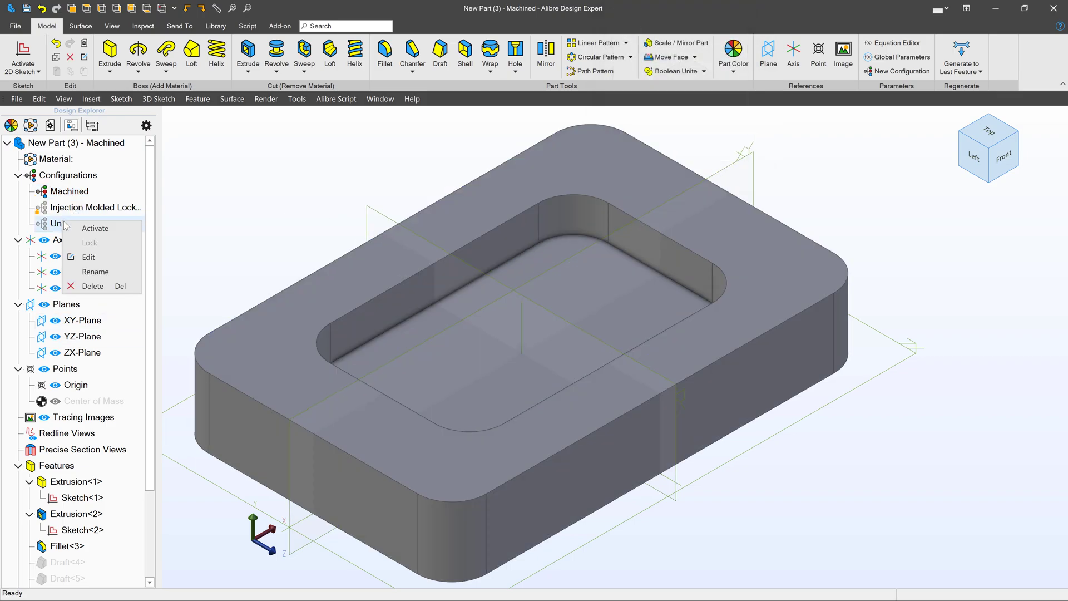
{"action": "left_click", "coordinate": [96, 229]}
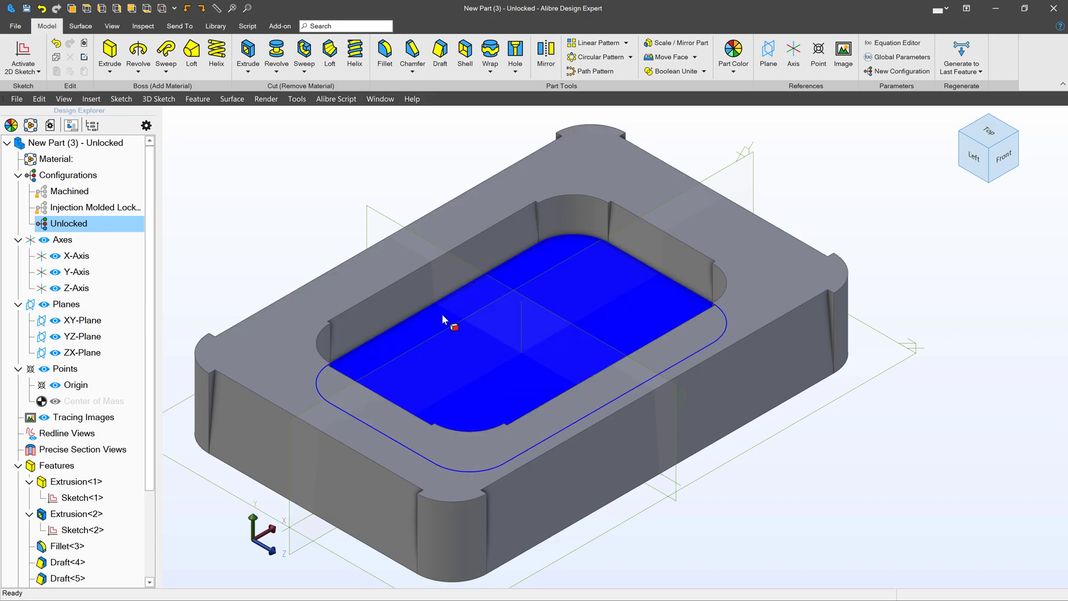
Step: Activate Injection Molded Locked and set its part colour to light lavender (RGB 217, 201, 250)
{"action": "right_click", "coordinate": [98, 209]}
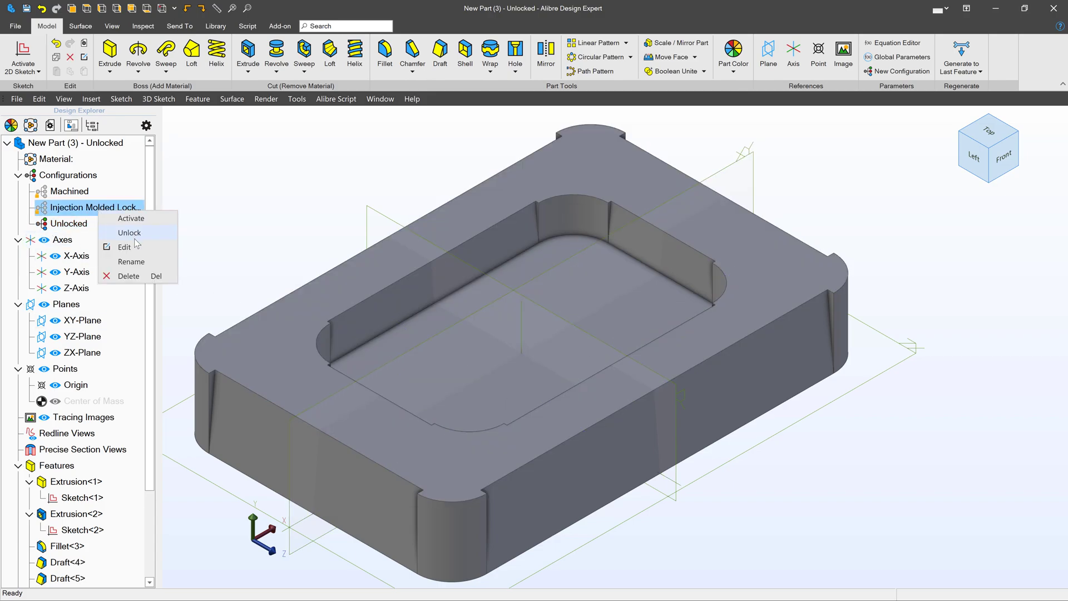
{"action": "left_click", "coordinate": [132, 219]}
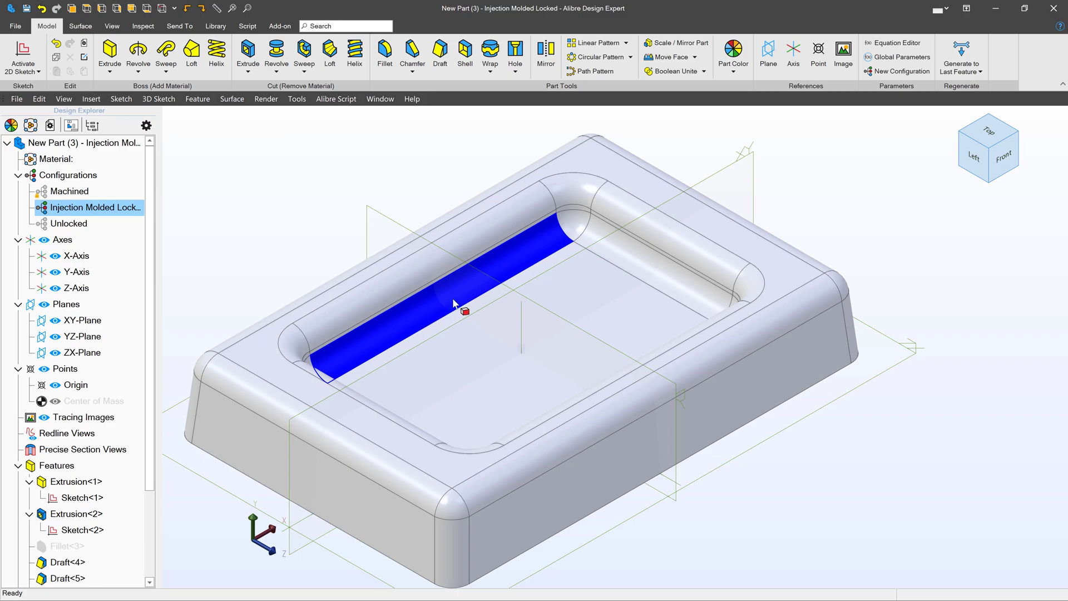
{"action": "left_click", "coordinate": [734, 70]}
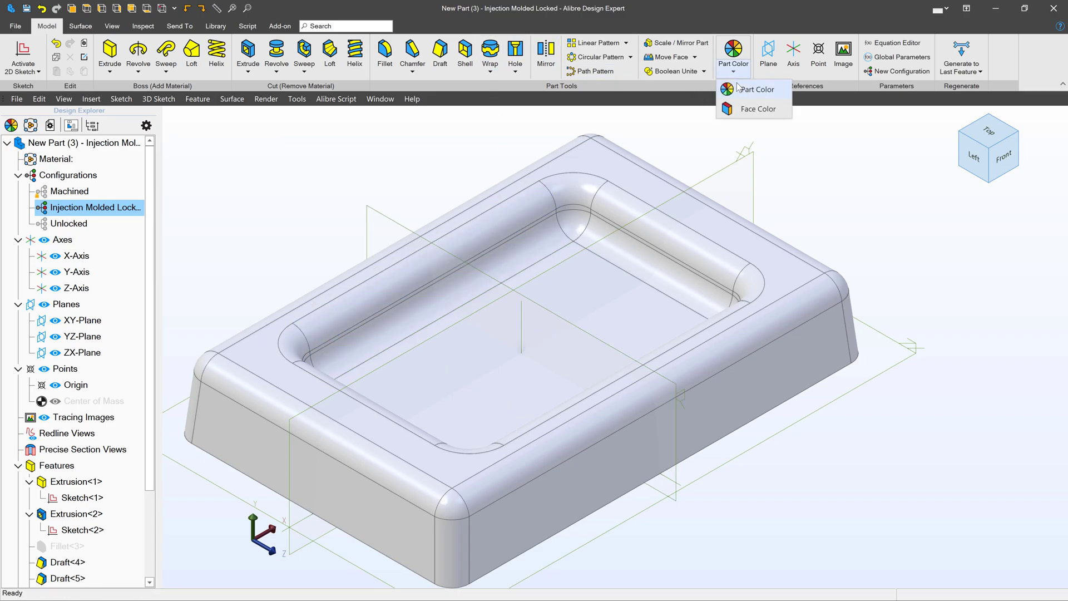
{"action": "left_click", "coordinate": [739, 90]}
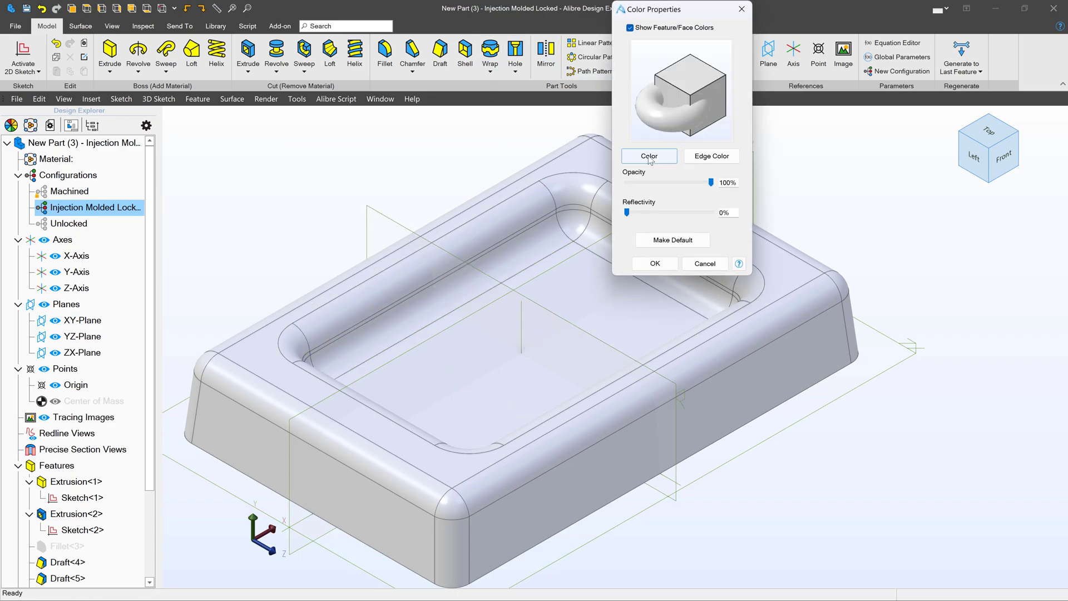
{"action": "left_click", "coordinate": [650, 156]}
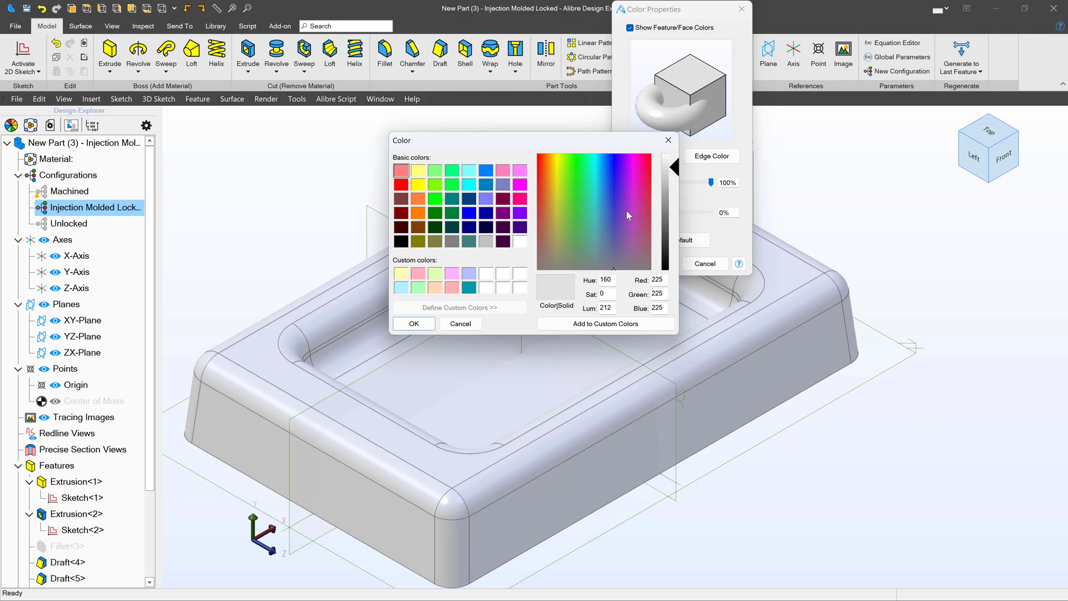
{"action": "left_click_drag", "start_coordinate": [628, 215], "coordinate": [619, 173]}
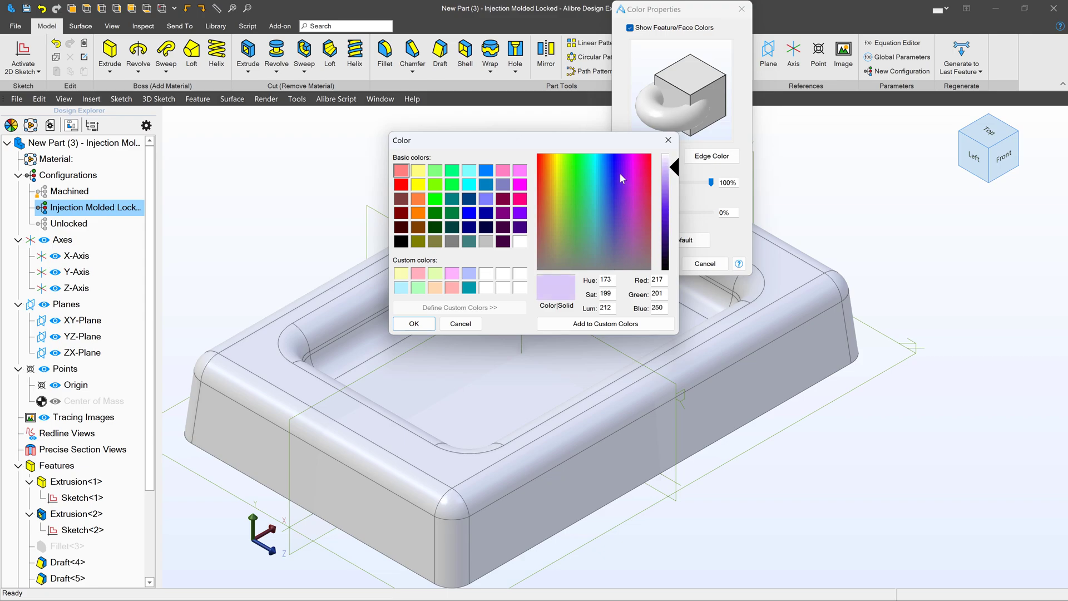
{"action": "left_click", "coordinate": [414, 324]}
{"action": "left_click", "coordinate": [662, 263]}
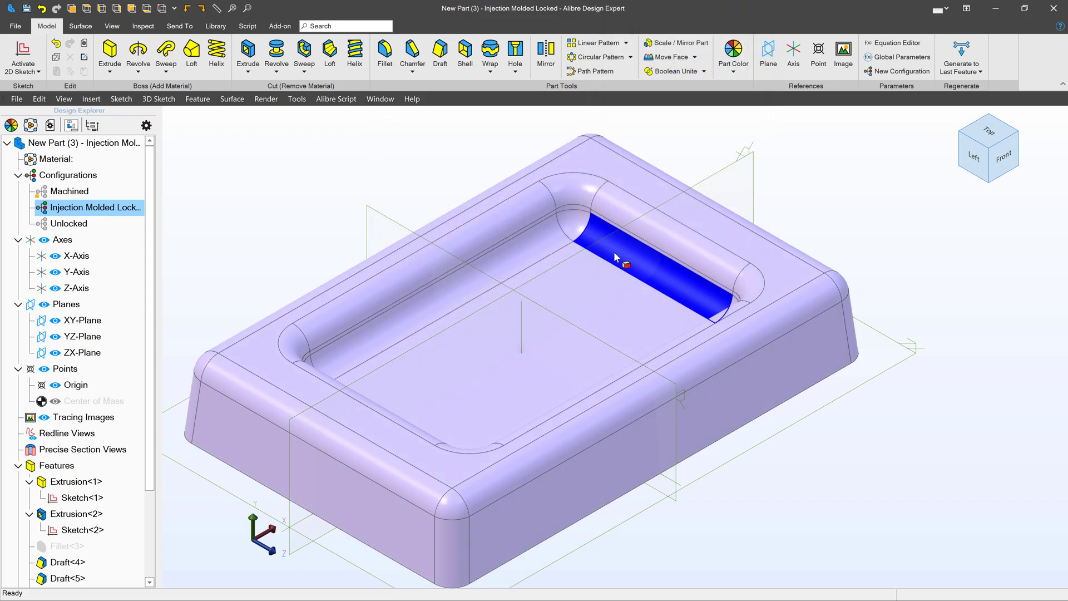
Step: Activate the Unlocked configuration to confirm it is lavender as well
{"action": "right_click", "coordinate": [103, 225]}
{"action": "left_click", "coordinate": [119, 234]}
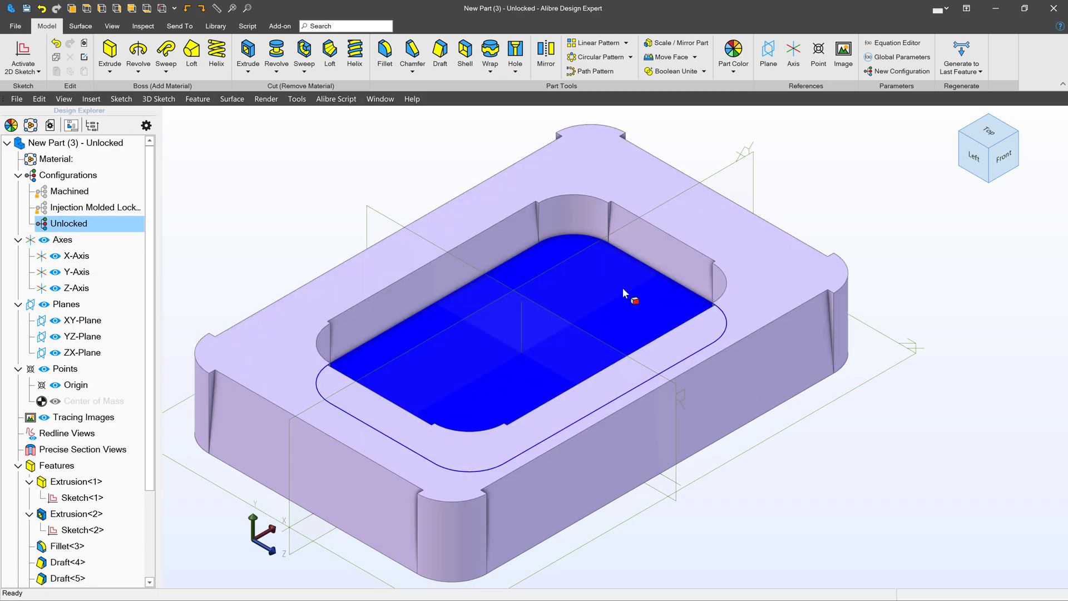
{"action": "left_click", "coordinate": [73, 225]}
Step: Reactivate Injection Molded Locked and orbit the model to a low front view
{"action": "right_click", "coordinate": [76, 211]}
{"action": "left_click", "coordinate": [106, 217]}
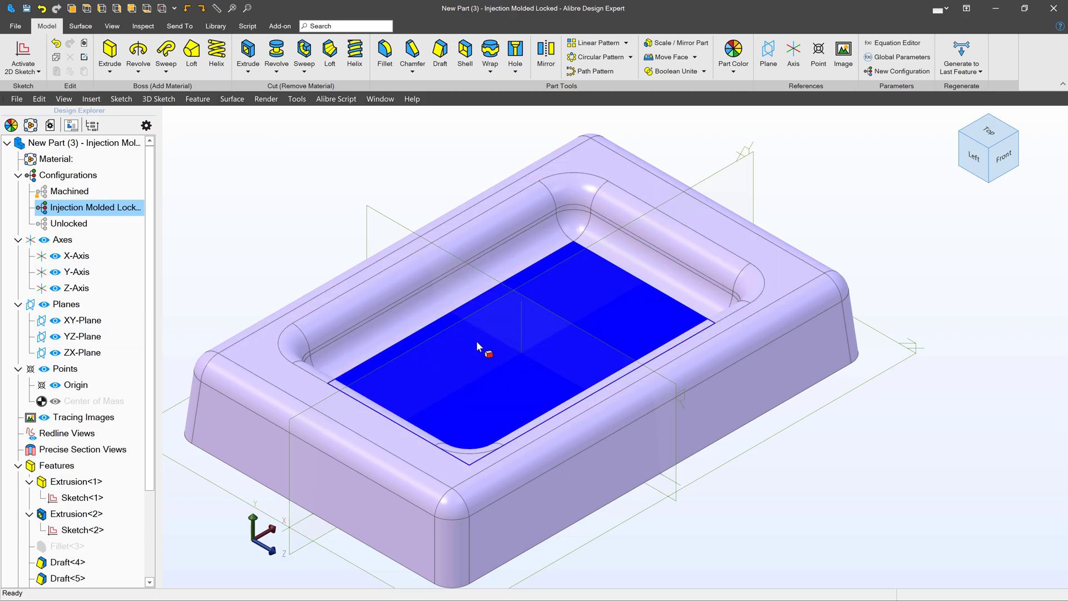
{"action": "scroll", "coordinate": [72, 528], "scroll_direction": "down", "scroll_amount": 3}
{"action": "middle_click_drag", "start_coordinate": [556, 311], "coordinate": [622, 253]}
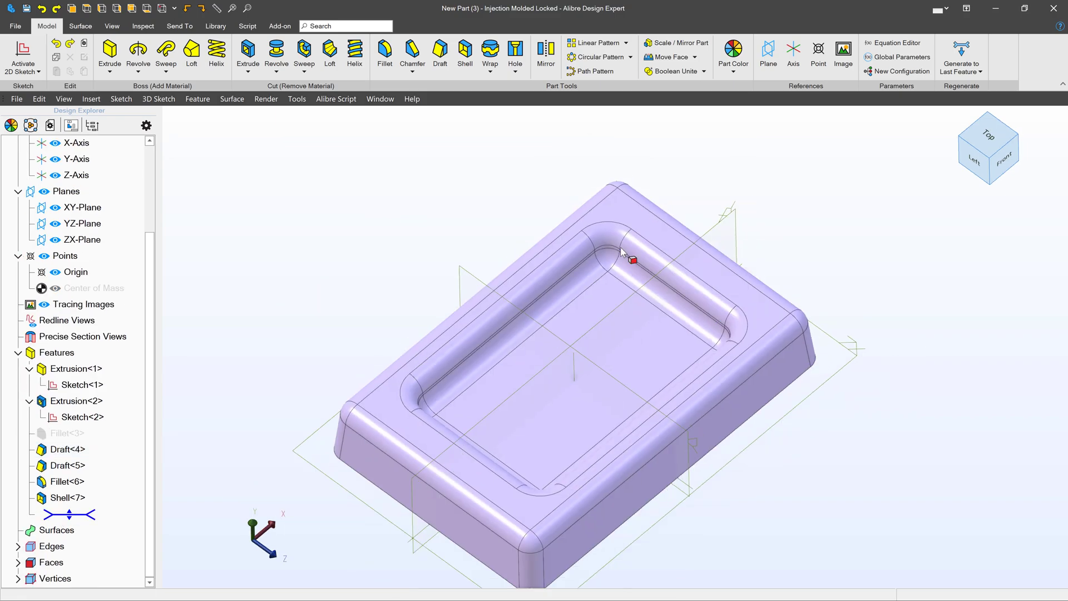
{"action": "scroll", "coordinate": [623, 370], "scroll_direction": "down", "scroll_amount": 3}
{"action": "scroll", "coordinate": [582, 389], "scroll_direction": "up", "scroll_amount": 5}
{"action": "mouse_move", "coordinate": [601, 394]}
{"action": "middle_mouse_down"}
{"action": "mouse_move", "coordinate": [574, 389]}
{"action": "mouse_move", "coordinate": [591, 382]}
{"action": "middle_mouse_up"}
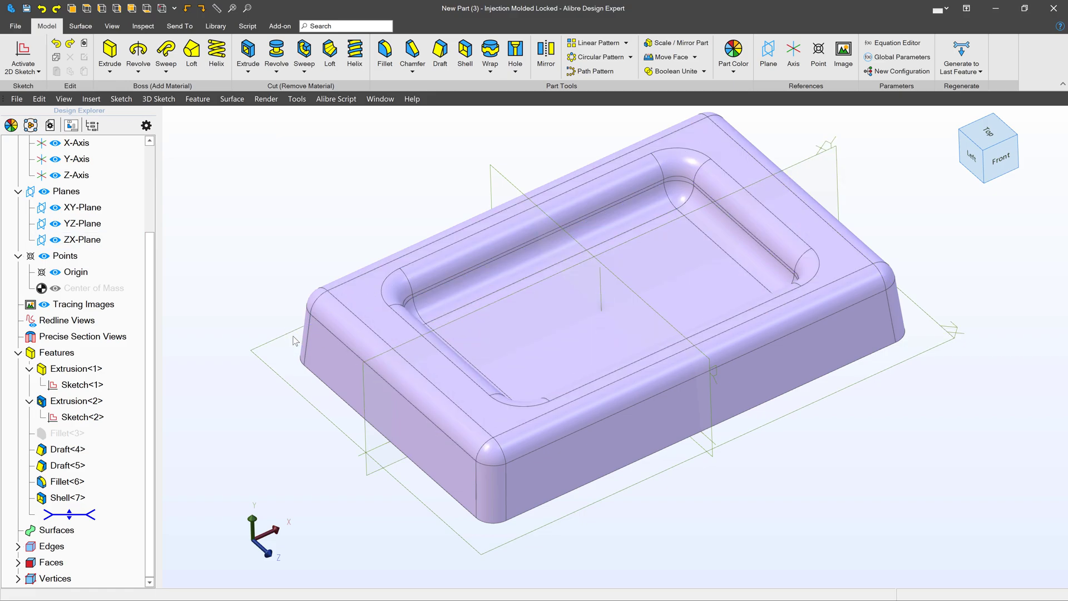
Step: Edit Sketch<1>, changing the 6.000" width dimension to 8
{"action": "right_click", "coordinate": [78, 384]}
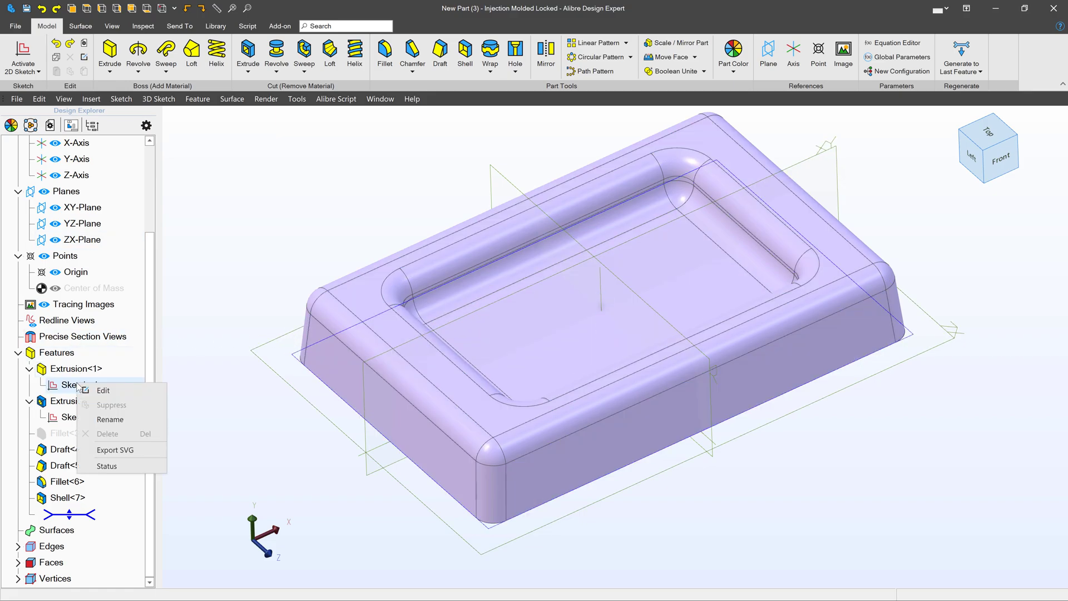
{"action": "left_click", "coordinate": [103, 391]}
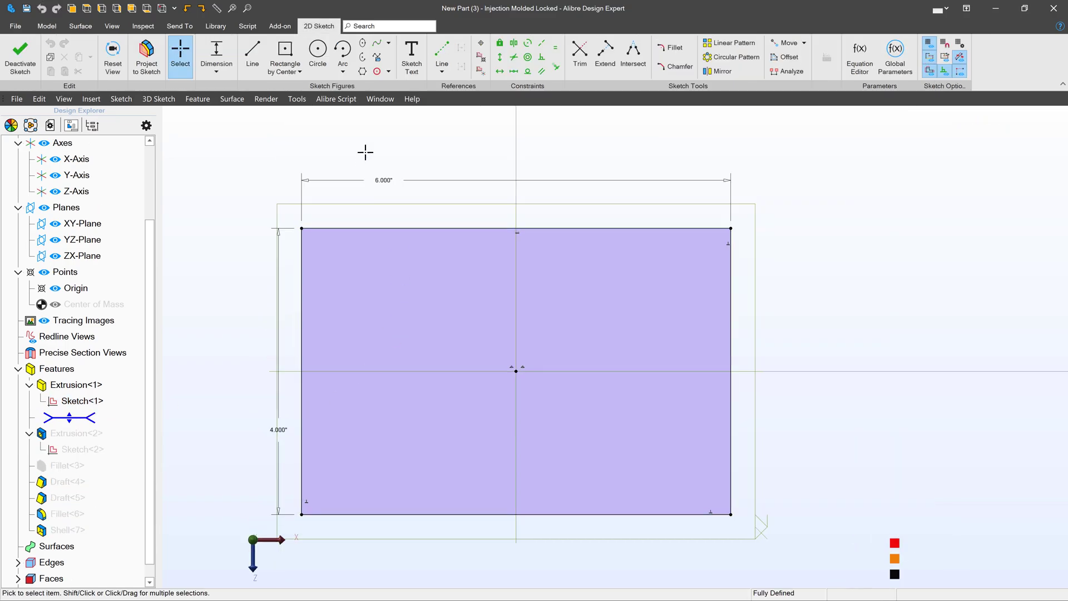
{"action": "double_click", "coordinate": [384, 180]}
{"action": "type", "text": "8"}
{"action": "key", "text": "Return"}
{"action": "key", "text": "Escape"}
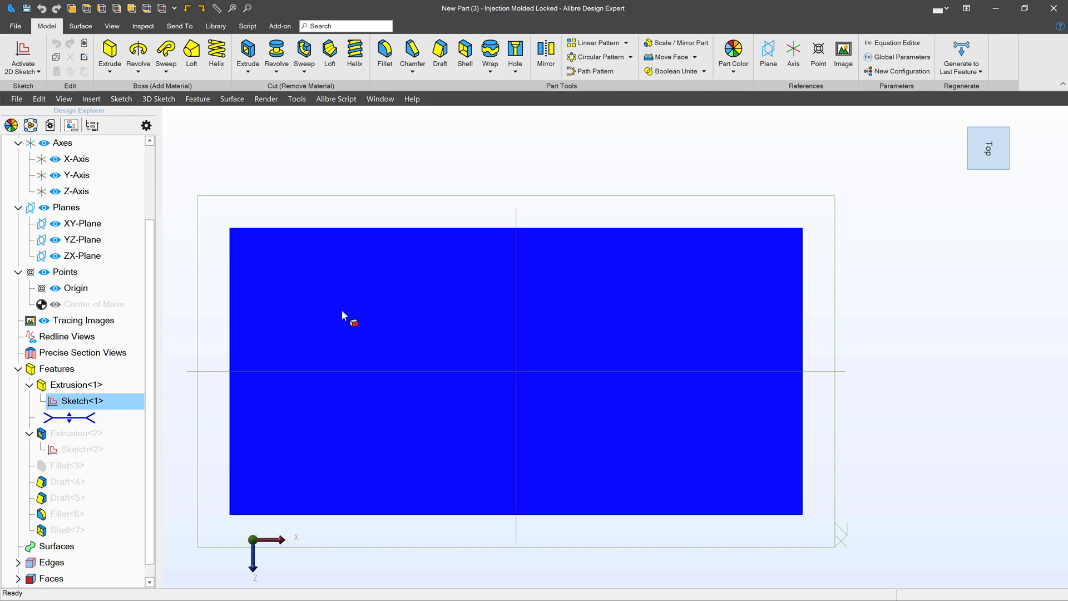
Step: Regenerate all features through Shell<7> and orbit the lengthened part
{"action": "mouse_move", "coordinate": [351, 312]}
{"action": "middle_mouse_down"}
{"action": "mouse_move", "coordinate": [342, 308]}
{"action": "mouse_move", "coordinate": [352, 306]}
{"action": "middle_mouse_up"}
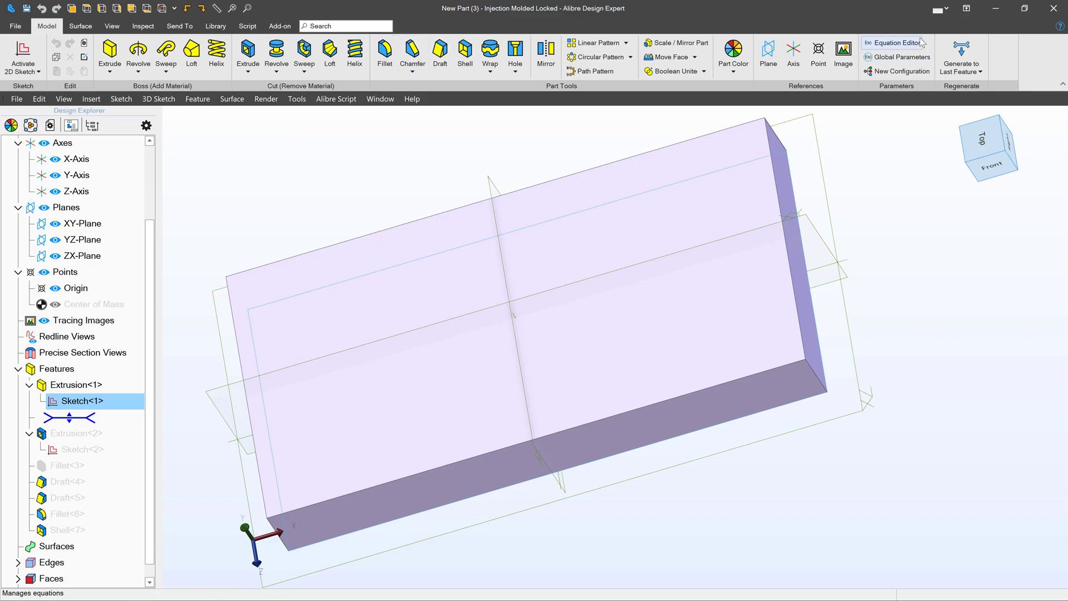
{"action": "left_click", "coordinate": [962, 55]}
{"action": "middle_click_drag", "start_coordinate": [691, 265], "coordinate": [870, 256]}
{"action": "left_click", "coordinate": [870, 256]}
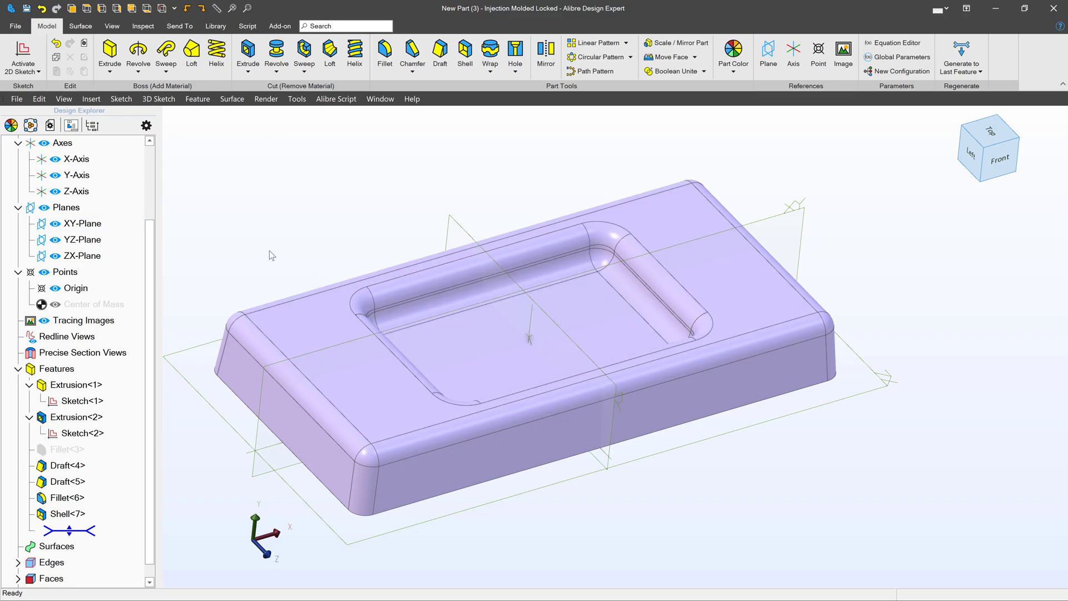
Step: Make Machined the active configuration again from the Configurations node
{"action": "scroll", "coordinate": [67, 289], "scroll_direction": "up", "scroll_amount": 2}
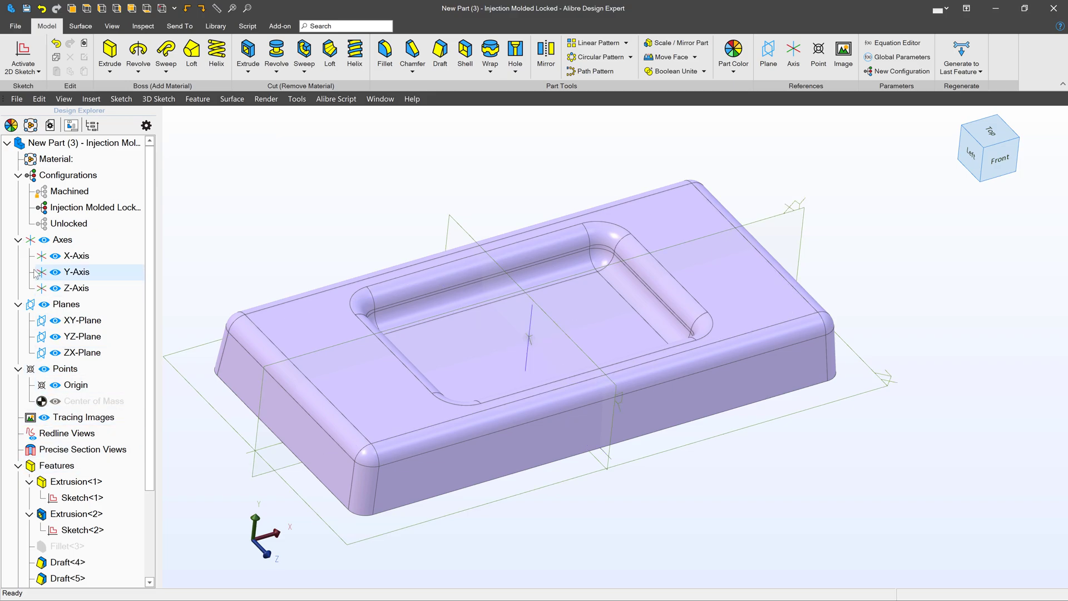
{"action": "right_click", "coordinate": [58, 197]}
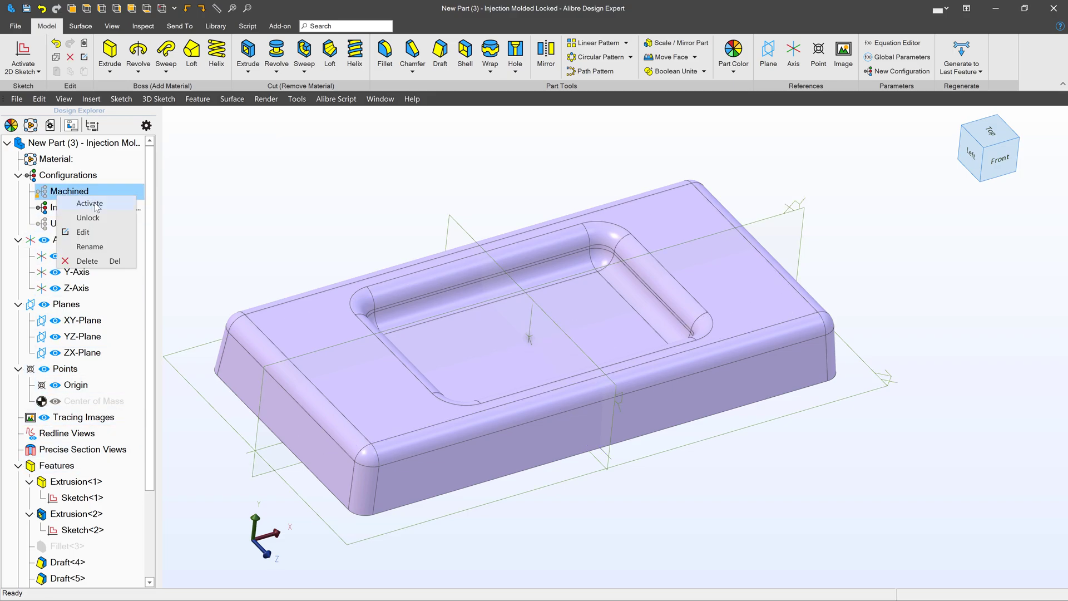
{"action": "left_click", "coordinate": [90, 203]}
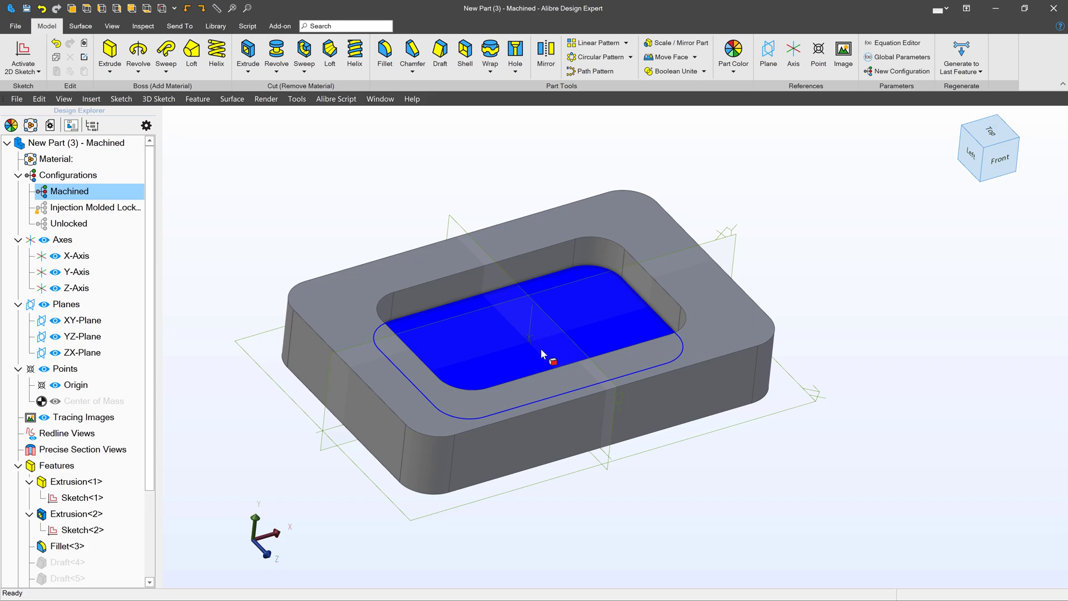
{"action": "left_click", "coordinate": [84, 210]}
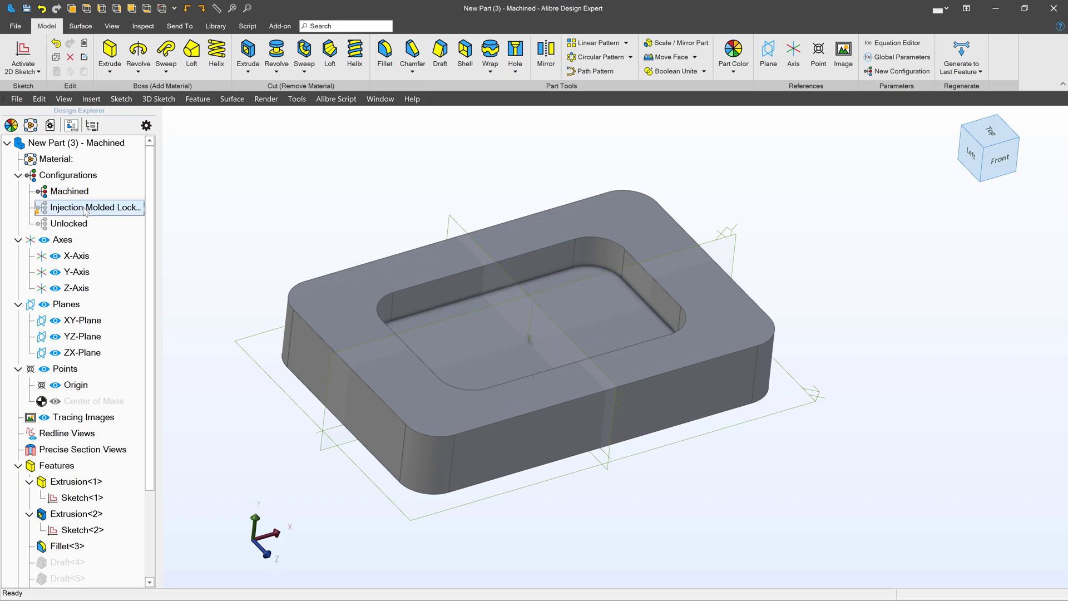
{"action": "right_click", "coordinate": [58, 193]}
{"action": "left_click", "coordinate": [200, 251]}
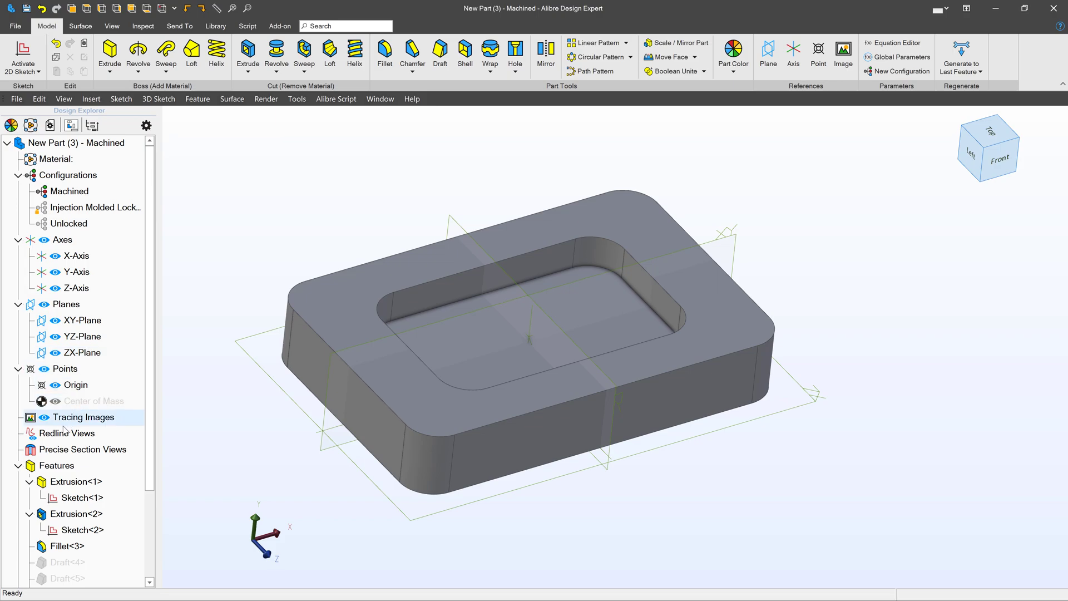
Step: Edit Sketch<1>, changing the 4.000" height to 3, then entering 3.5
{"action": "right_click", "coordinate": [54, 499]}
{"action": "left_click", "coordinate": [78, 505]}
{"action": "double_click", "coordinate": [317, 431]}
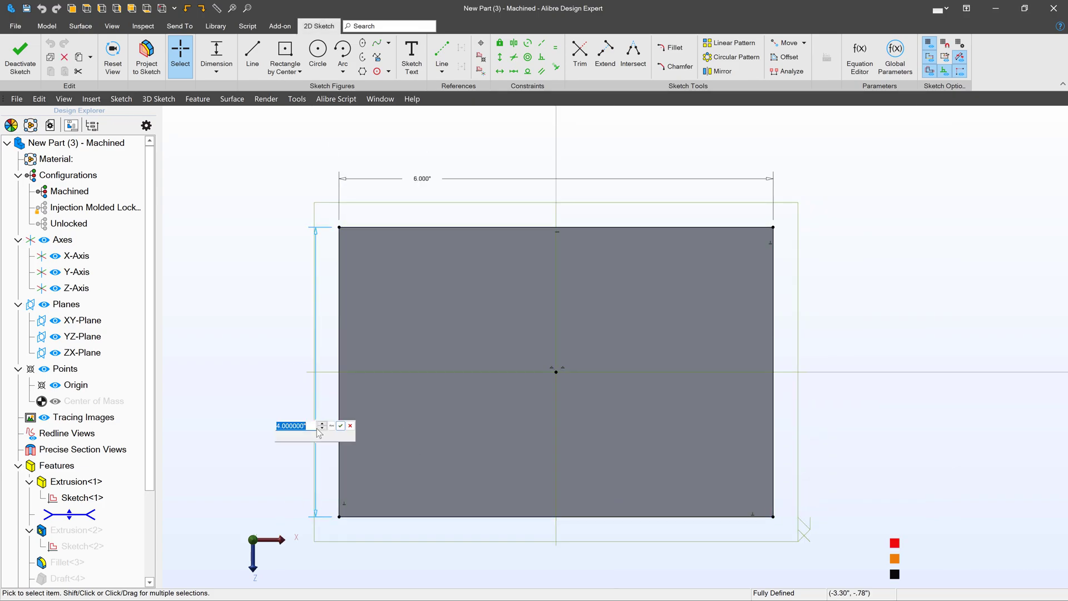
{"action": "type", "text": "3"}
{"action": "key", "text": "Return"}
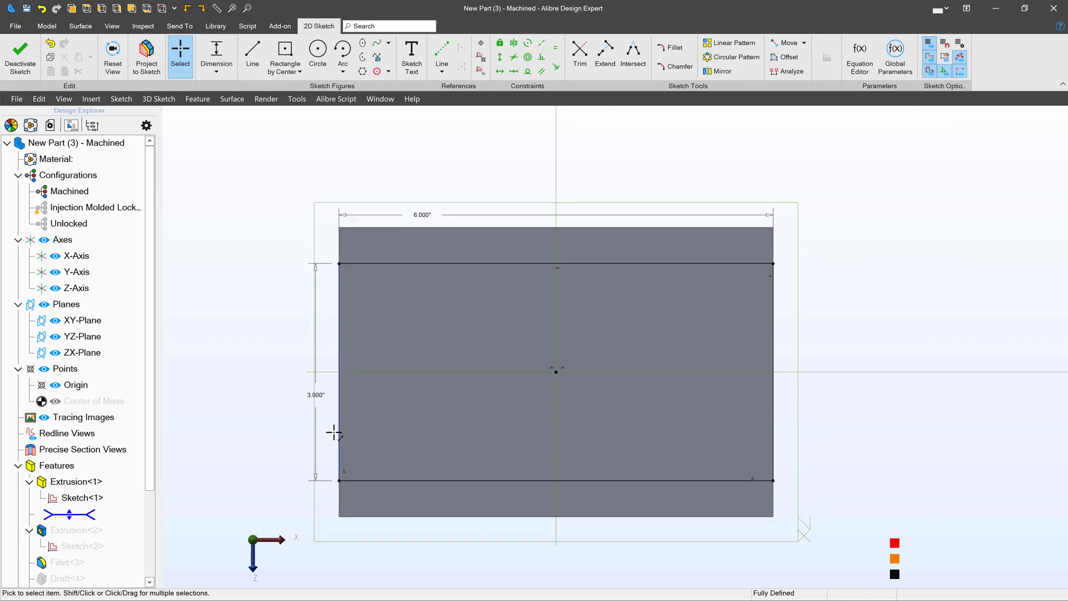
{"action": "double_click", "coordinate": [316, 394]}
{"action": "key", "text": "Return"}
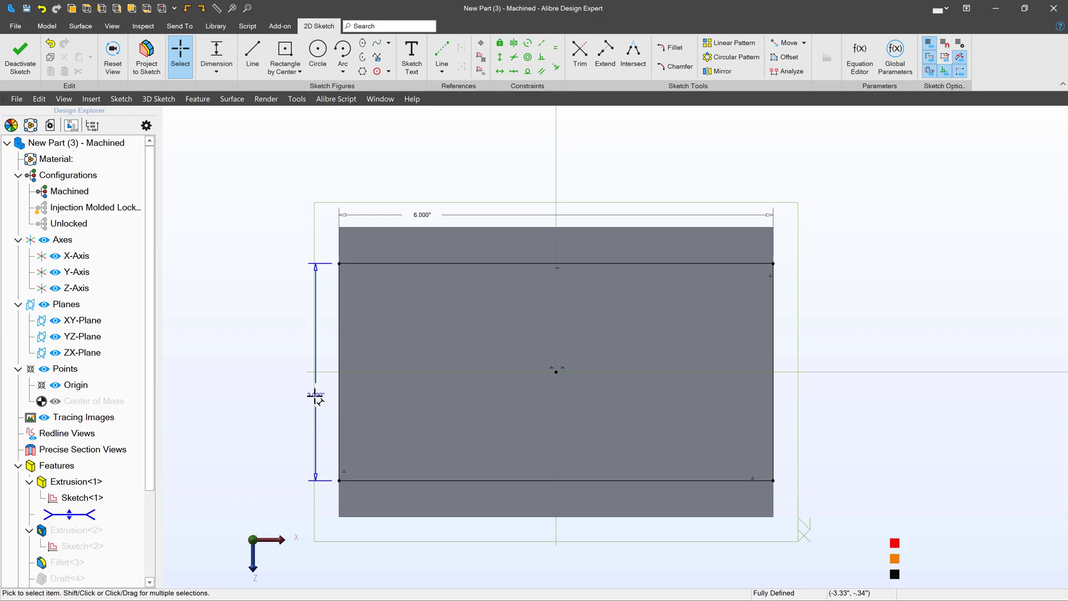
{"action": "double_click", "coordinate": [313, 395]}
{"action": "type", "text": "3.5"}
{"action": "key", "text": "Return"}
{"action": "left_click", "coordinate": [20, 56]}
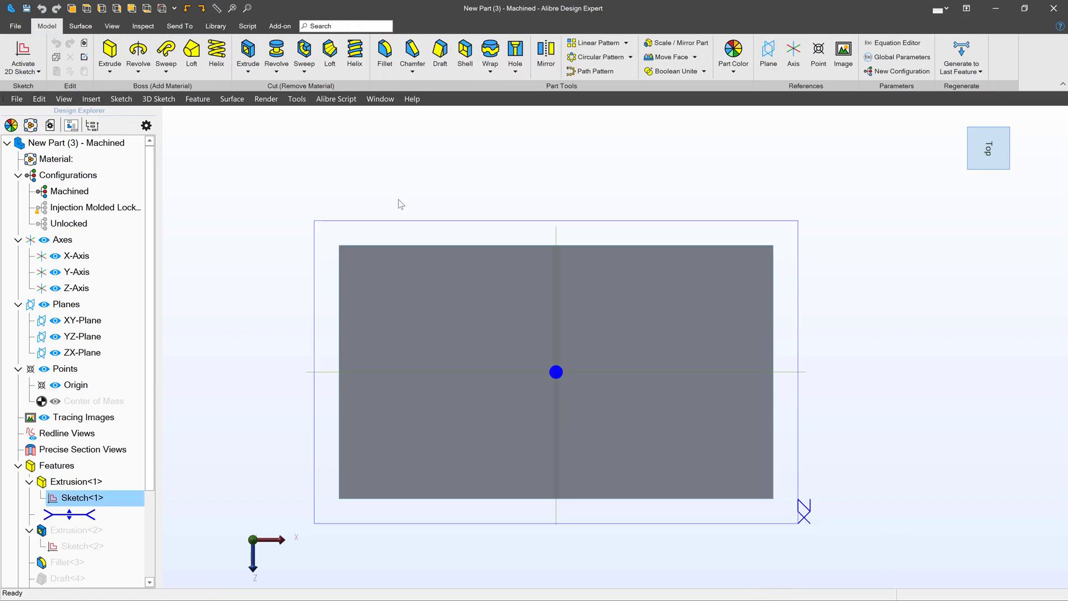
Step: Regenerate all features and return to the isometric view
{"action": "left_click", "coordinate": [969, 50]}
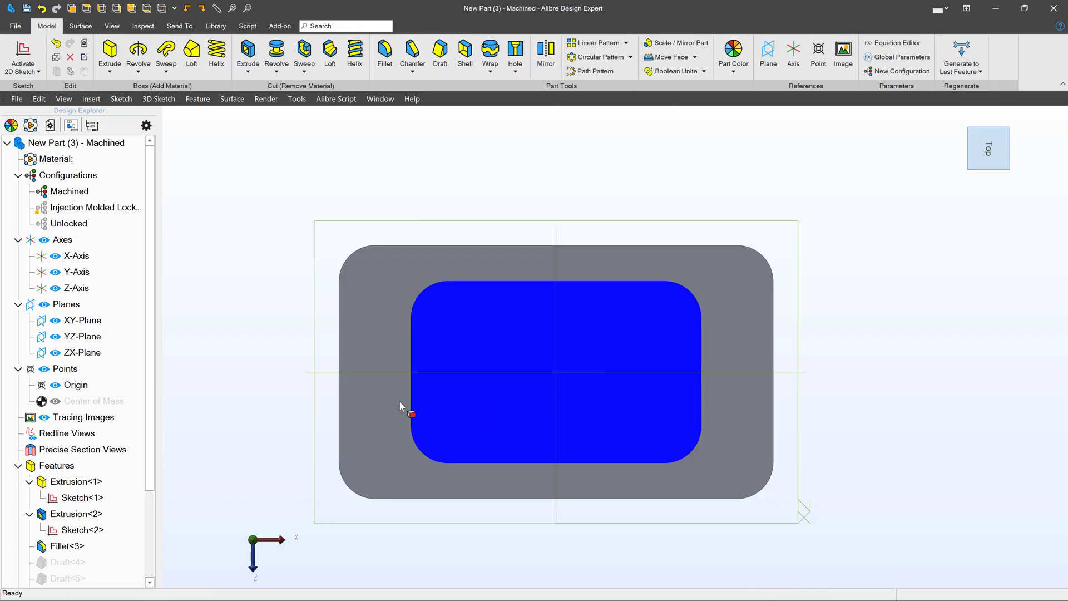
{"action": "key", "text": "ctrl+shift+i"}
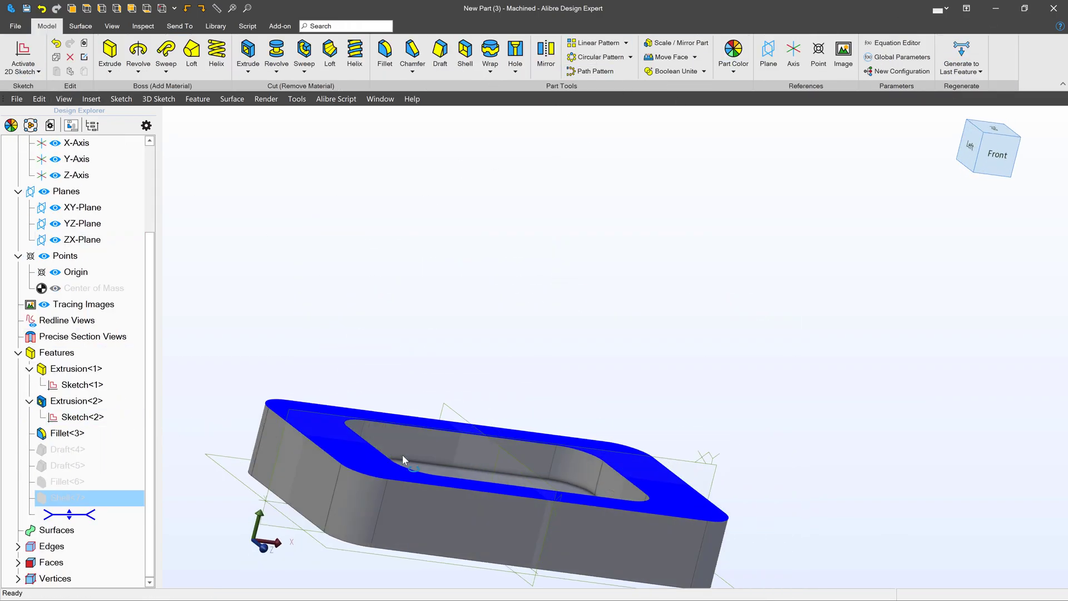
{"action": "scroll", "coordinate": [103, 257], "scroll_direction": "up", "scroll_amount": 3}
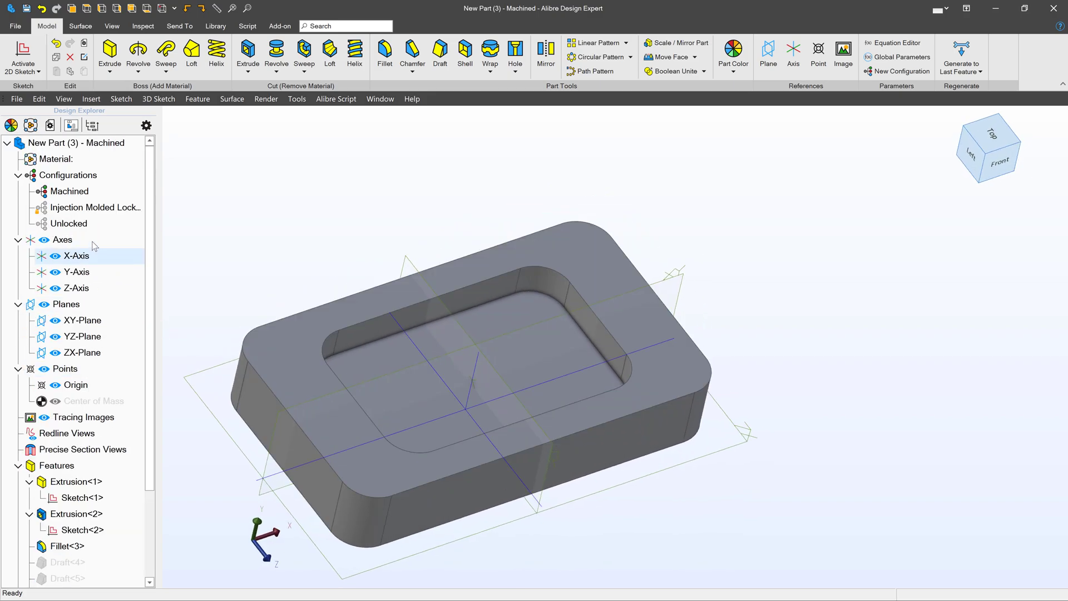
Step: Activate the Injection Molded Locked configuration and unlock it
{"action": "right_click", "coordinate": [85, 203]}
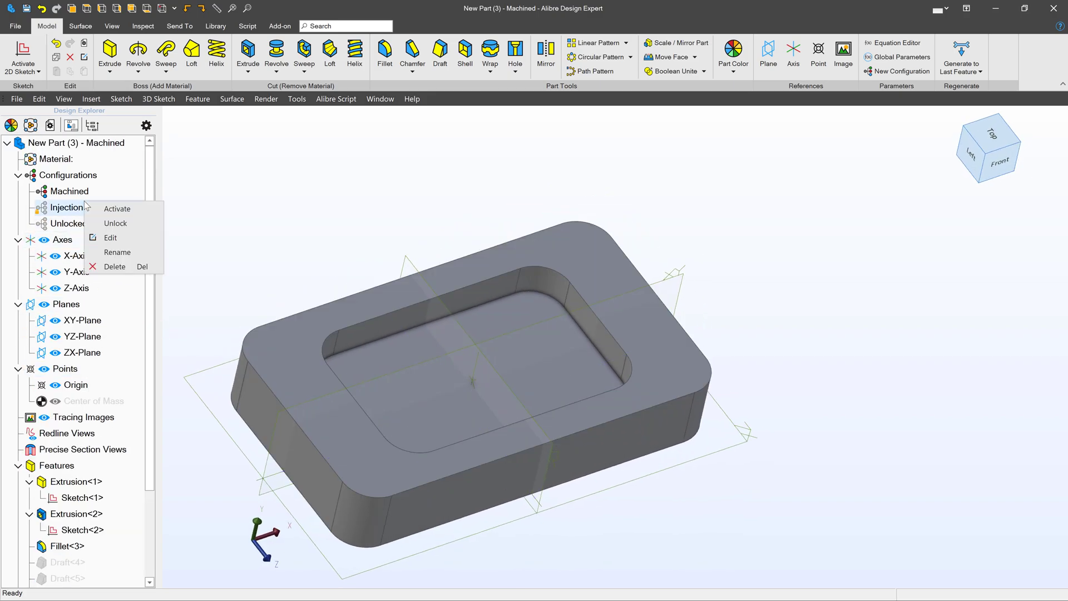
{"action": "left_click", "coordinate": [125, 210]}
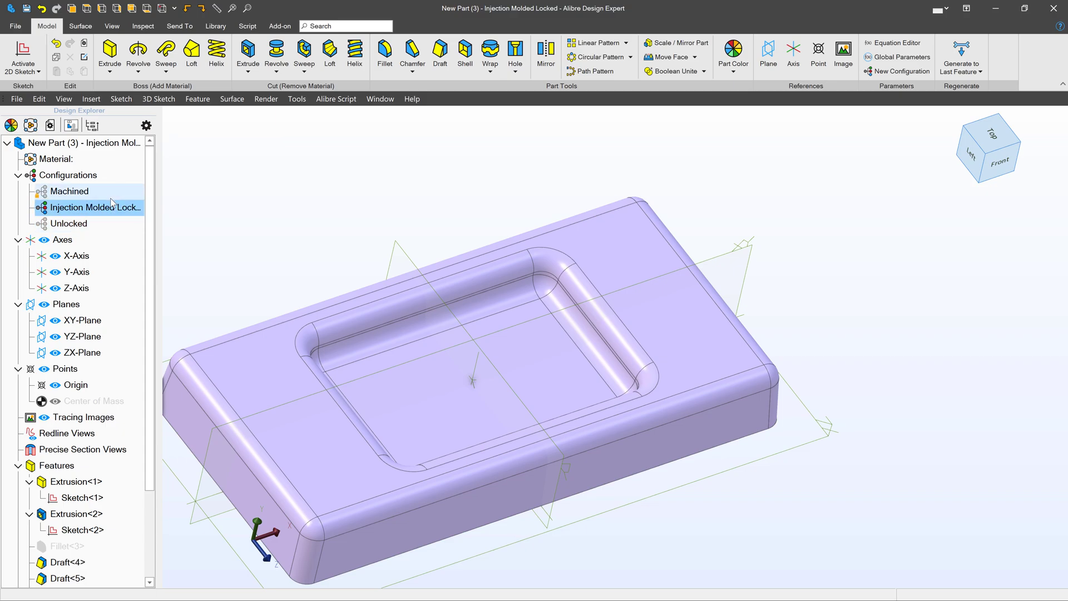
{"action": "right_click", "coordinate": [93, 206]}
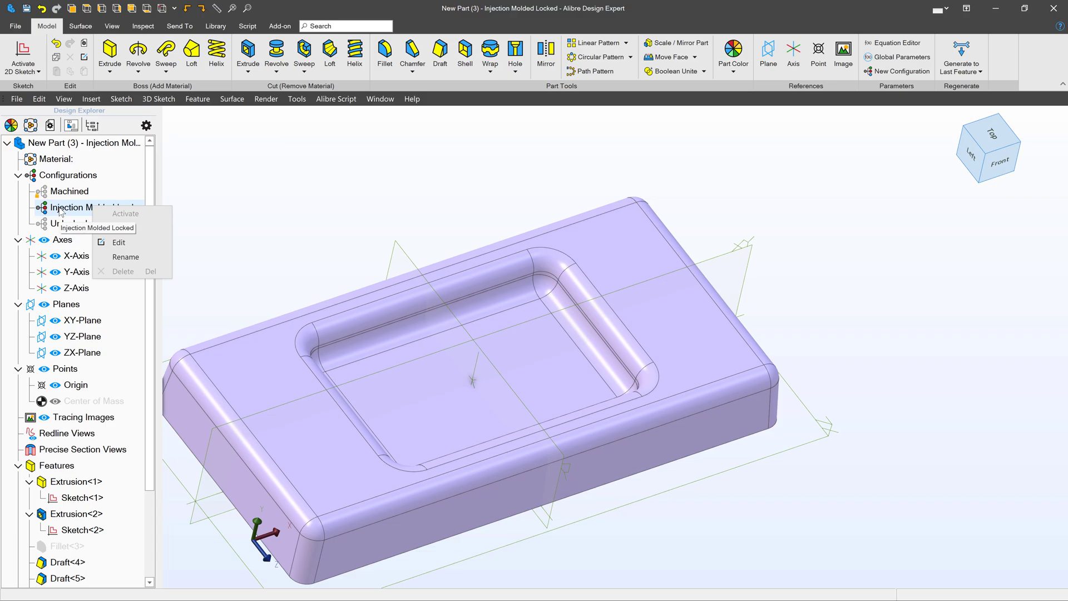
{"action": "left_click", "coordinate": [126, 228]}
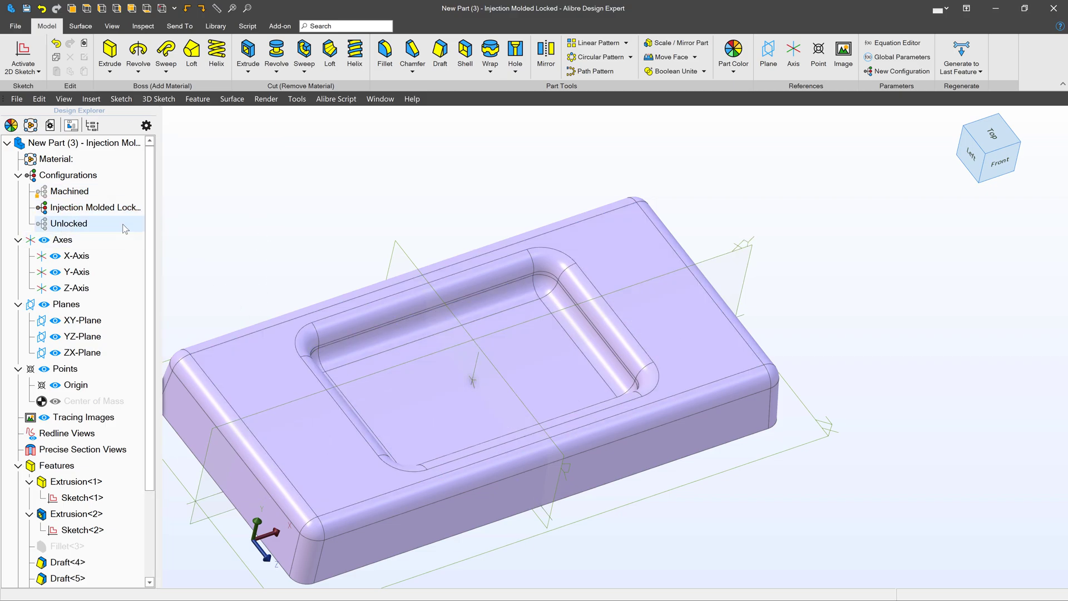
Step: Make Machined the active configuration again
{"action": "right_click", "coordinate": [77, 196]}
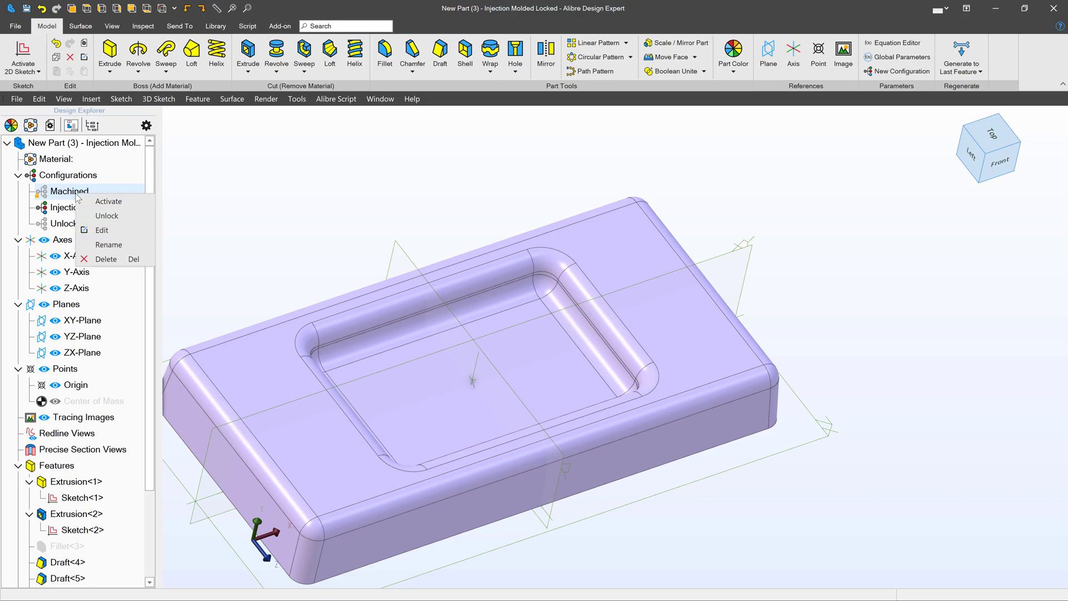
{"action": "left_click", "coordinate": [110, 202]}
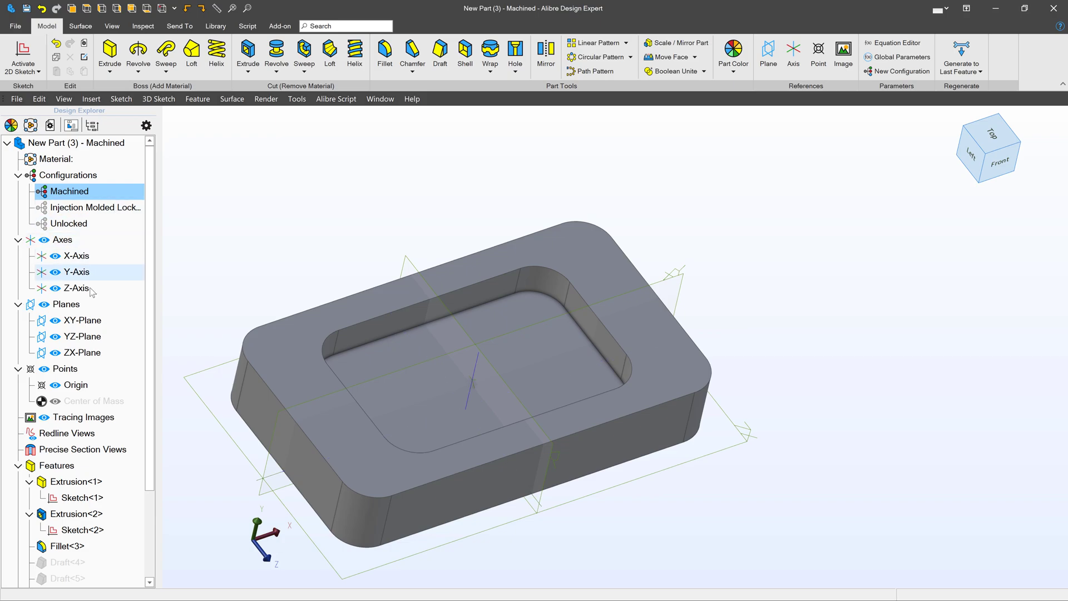
{"action": "scroll", "coordinate": [72, 439], "scroll_direction": "down", "scroll_amount": 3}
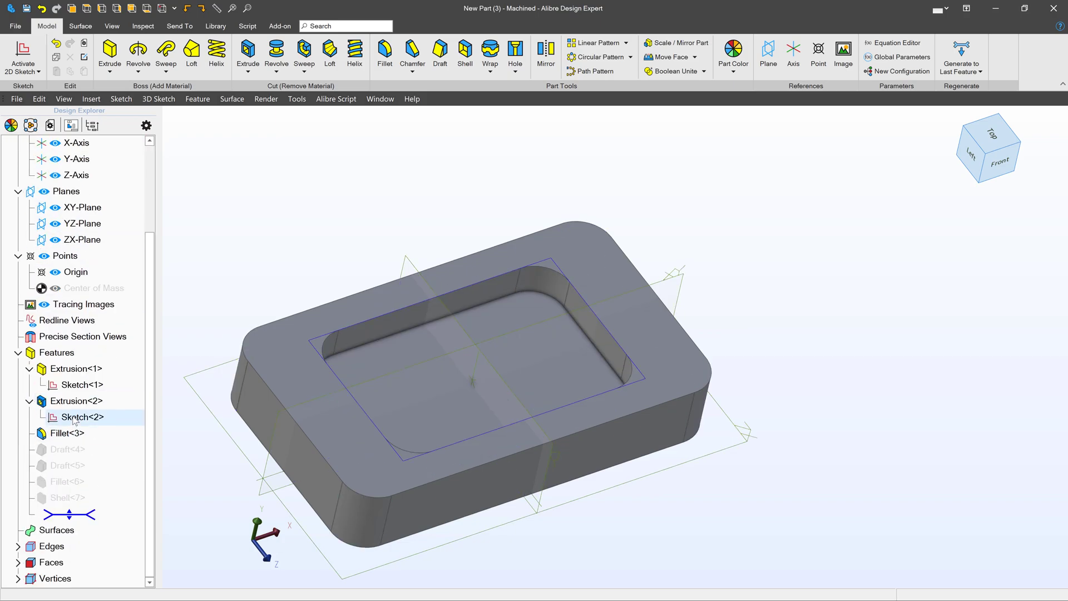
Step: Change the Extrusion<2> pocket cut depth to -0.1
{"action": "right_click", "coordinate": [88, 401]}
{"action": "left_click", "coordinate": [99, 417]}
{"action": "type", "text": "-.1"}
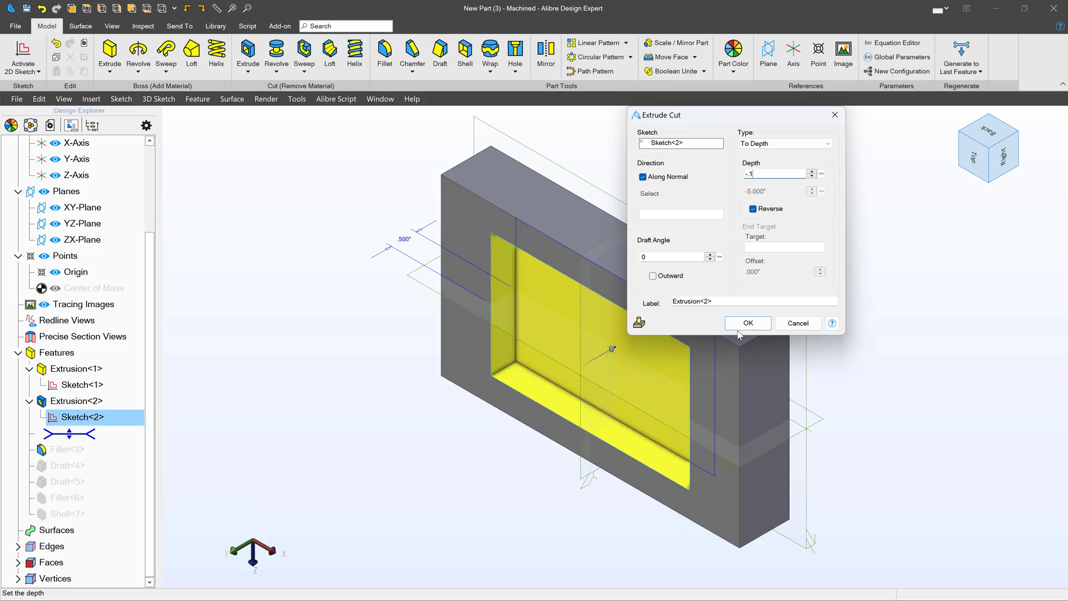
{"action": "left_click", "coordinate": [749, 323]}
{"action": "left_click", "coordinate": [389, 384]}
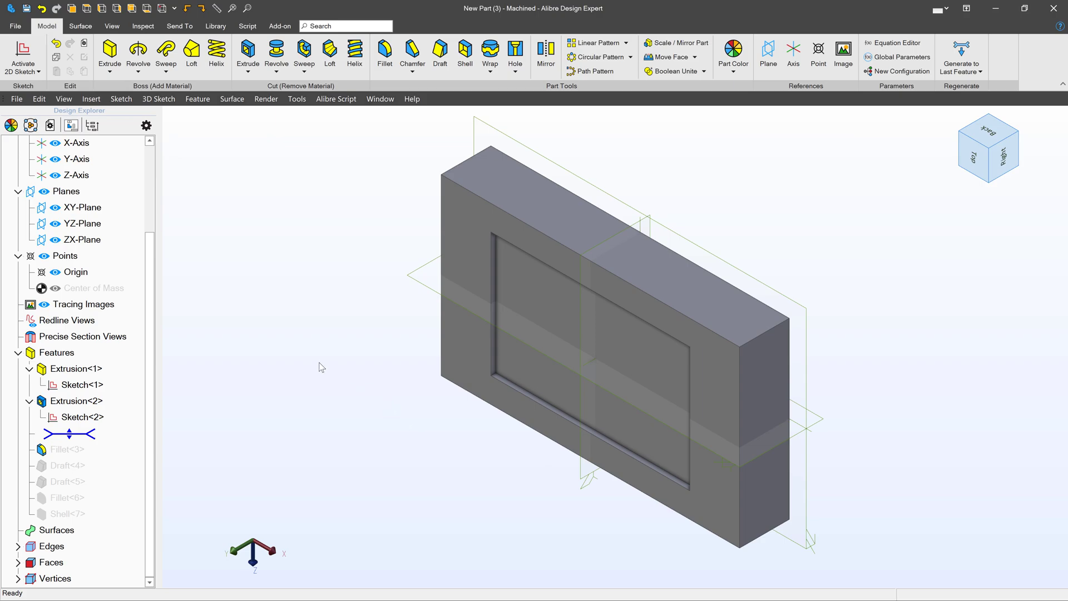
Step: Activate Injection Molded Locked, regenerate to the last feature, and select Fillet<6>
{"action": "left_click_drag", "start_coordinate": [153, 358], "coordinate": [153, 234]}
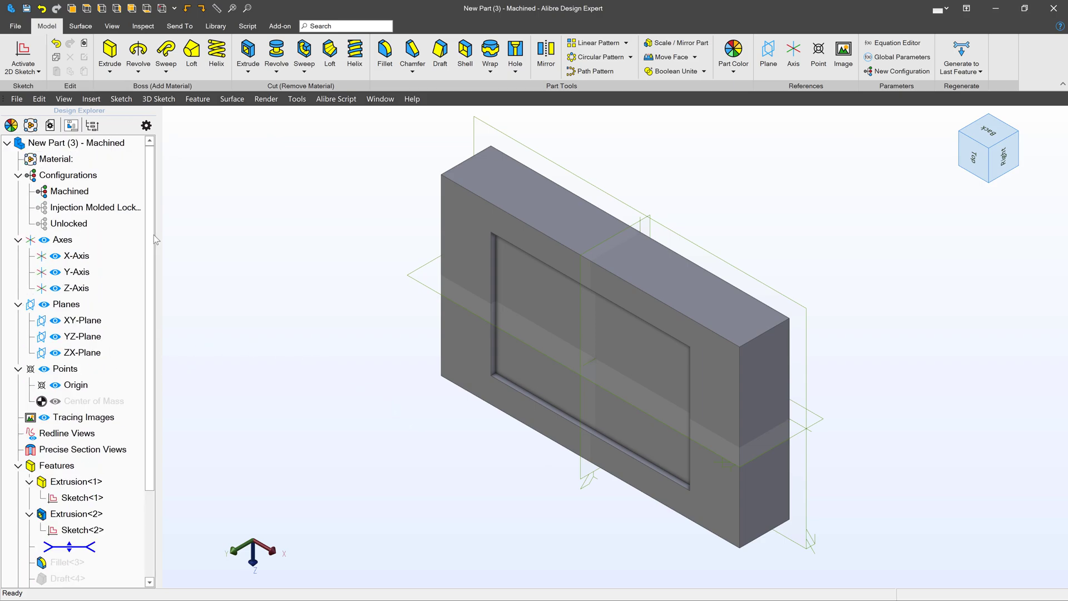
{"action": "right_click", "coordinate": [78, 207]}
{"action": "left_click", "coordinate": [104, 212]}
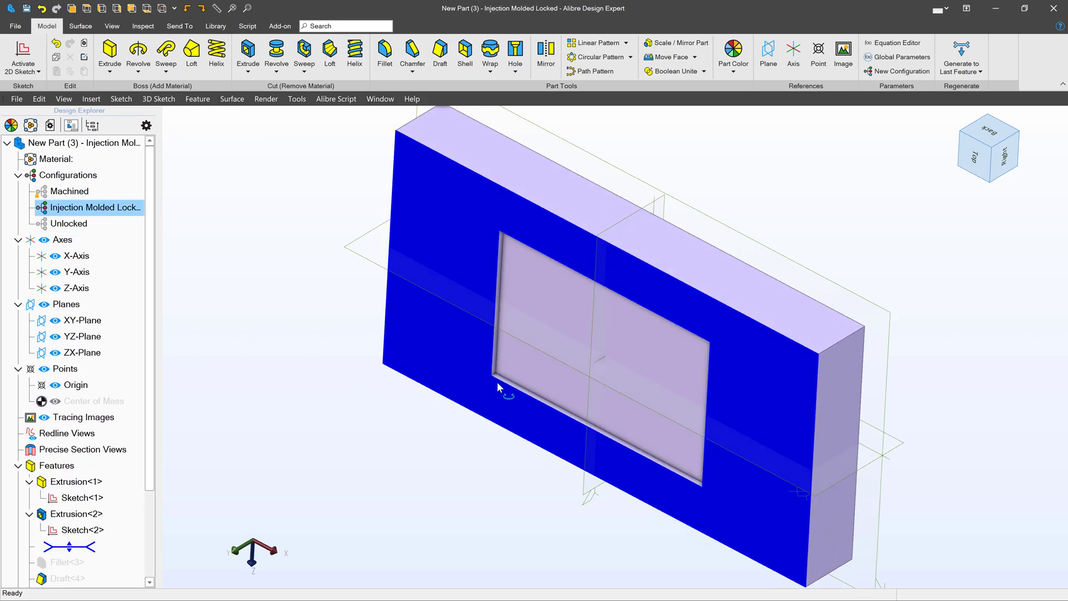
{"action": "middle_click_drag", "start_coordinate": [499, 380], "coordinate": [498, 369]}
{"action": "left_click", "coordinate": [962, 53]}
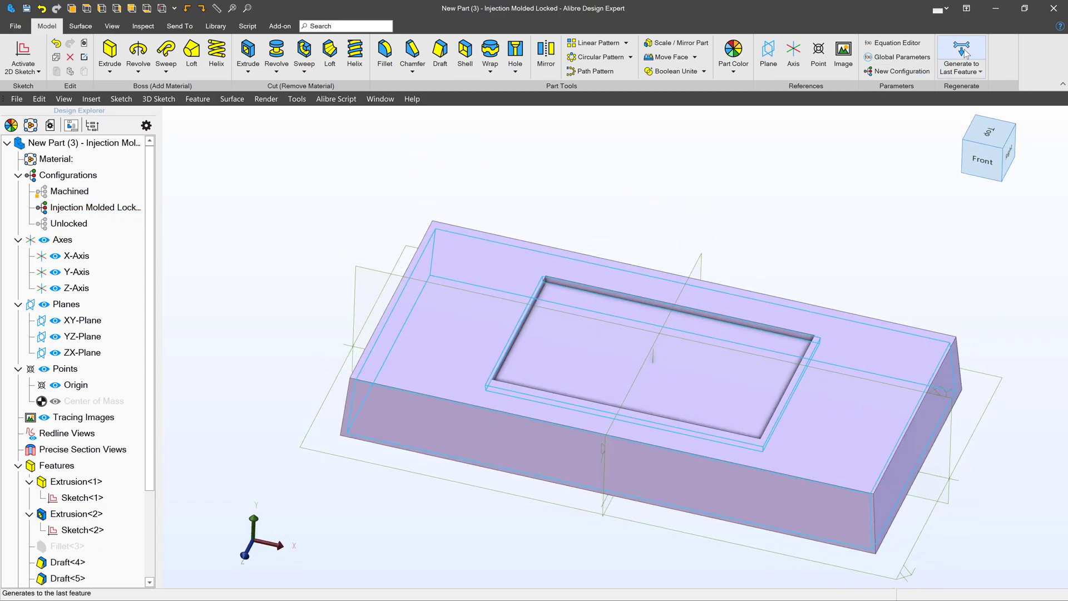
{"action": "scroll", "coordinate": [78, 412], "scroll_direction": "down", "scroll_amount": 3}
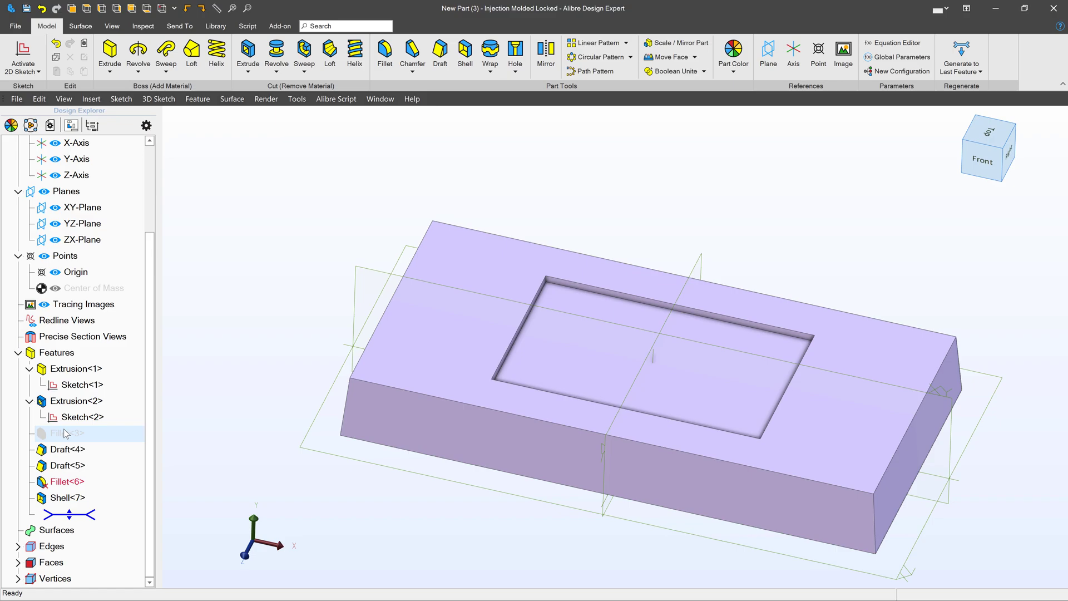
{"action": "left_click", "coordinate": [73, 482]}
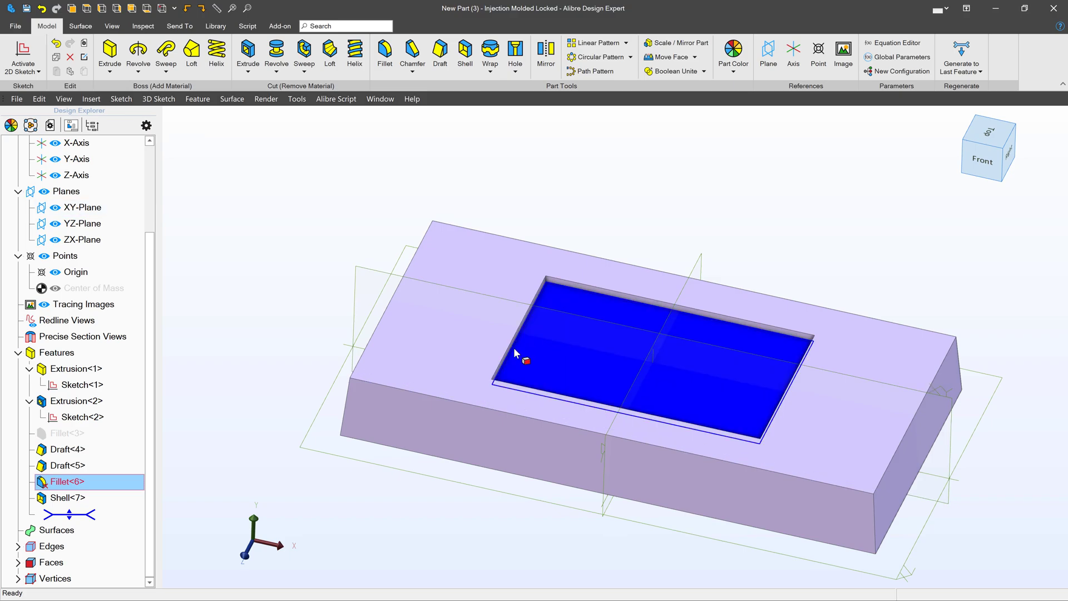
{"action": "scroll", "coordinate": [78, 479], "scroll_direction": "up", "scroll_amount": 3}
Step: Lock Injection Molded Locked again, then open and cancel the New Configuration dialog
{"action": "right_click", "coordinate": [84, 217]}
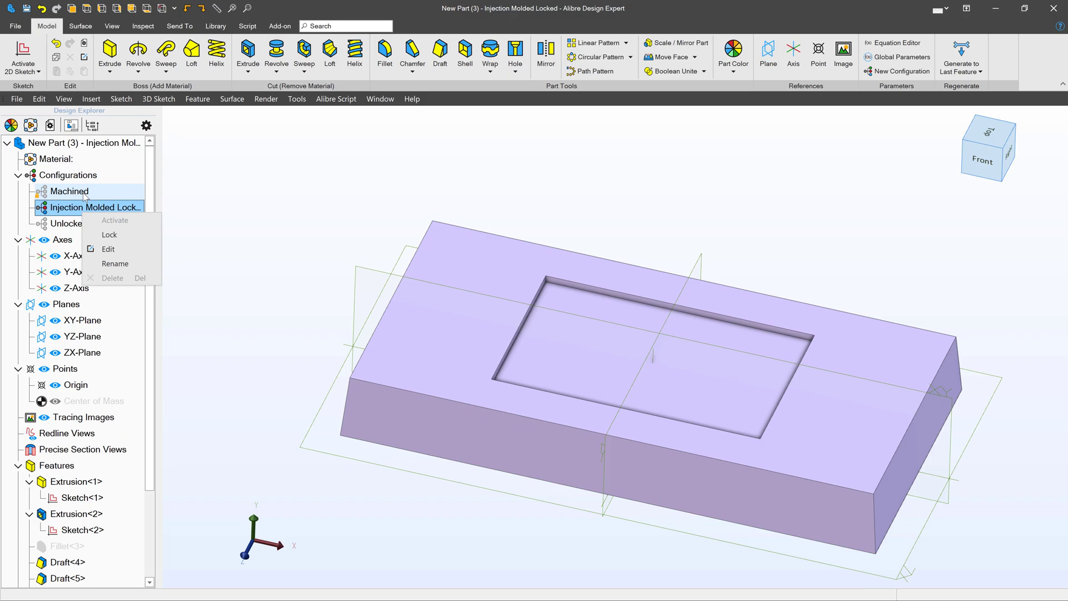
{"action": "left_click", "coordinate": [67, 174]}
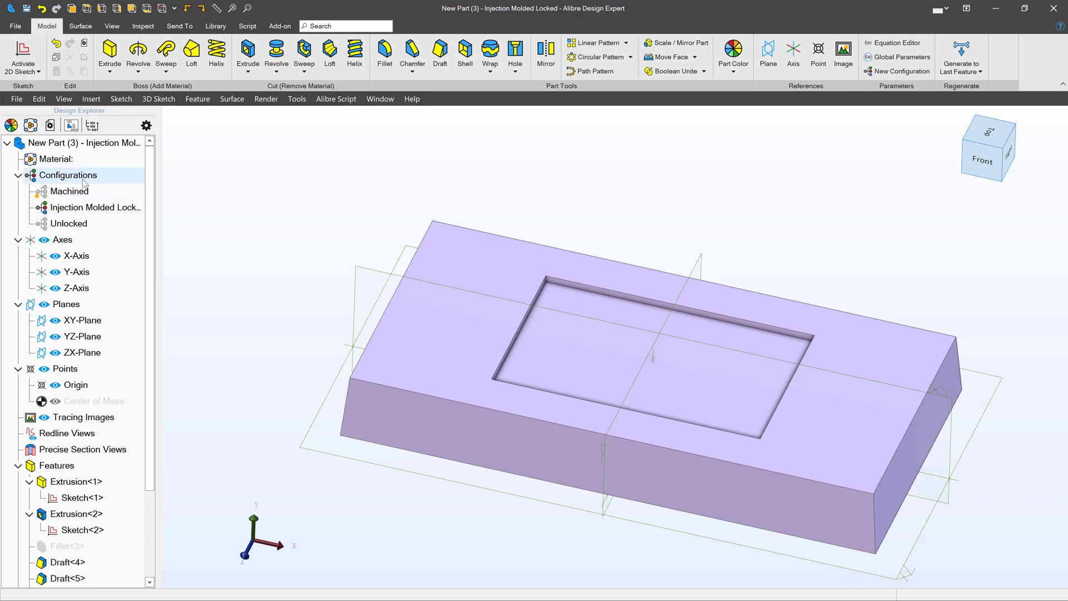
{"action": "right_click", "coordinate": [83, 177]}
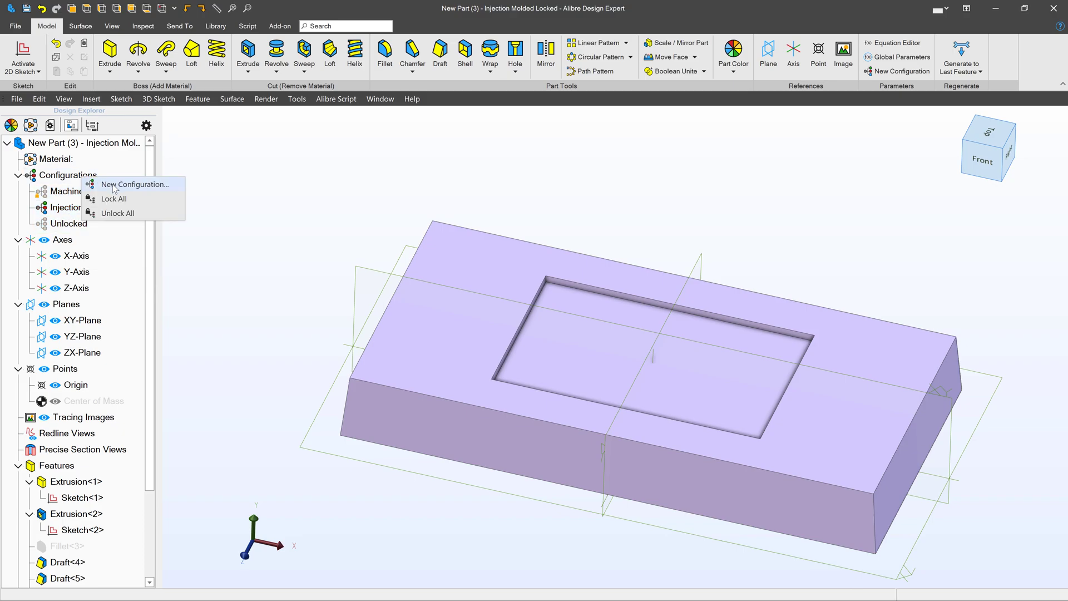
{"action": "left_click", "coordinate": [114, 184]}
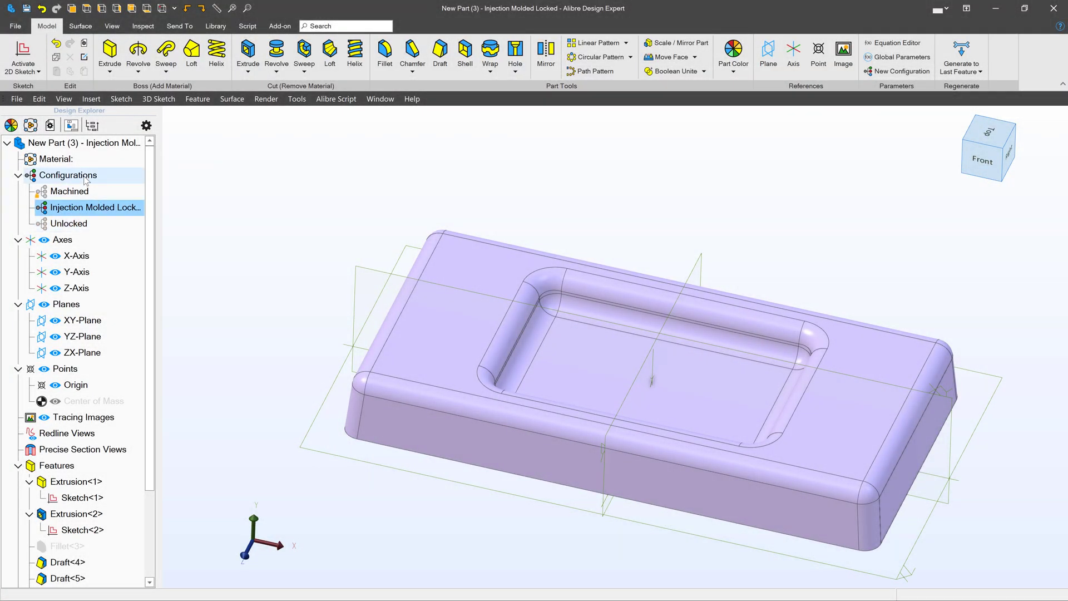
{"action": "right_click", "coordinate": [86, 179]}
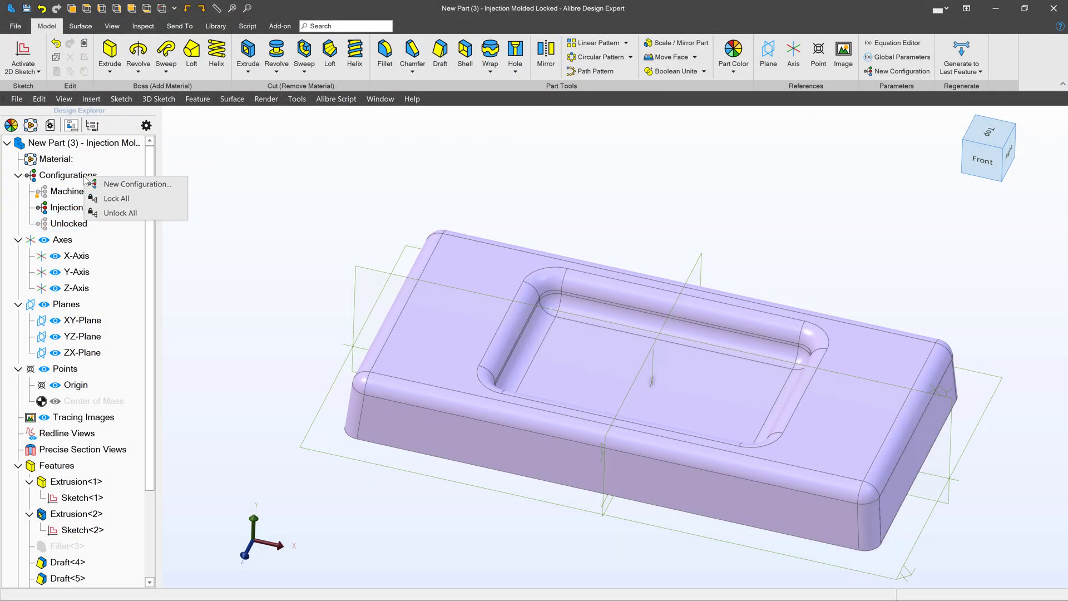
Step: Create Config<4> copied from Unlocked, with Color Properties left unlocked
{"action": "left_click", "coordinate": [117, 185]}
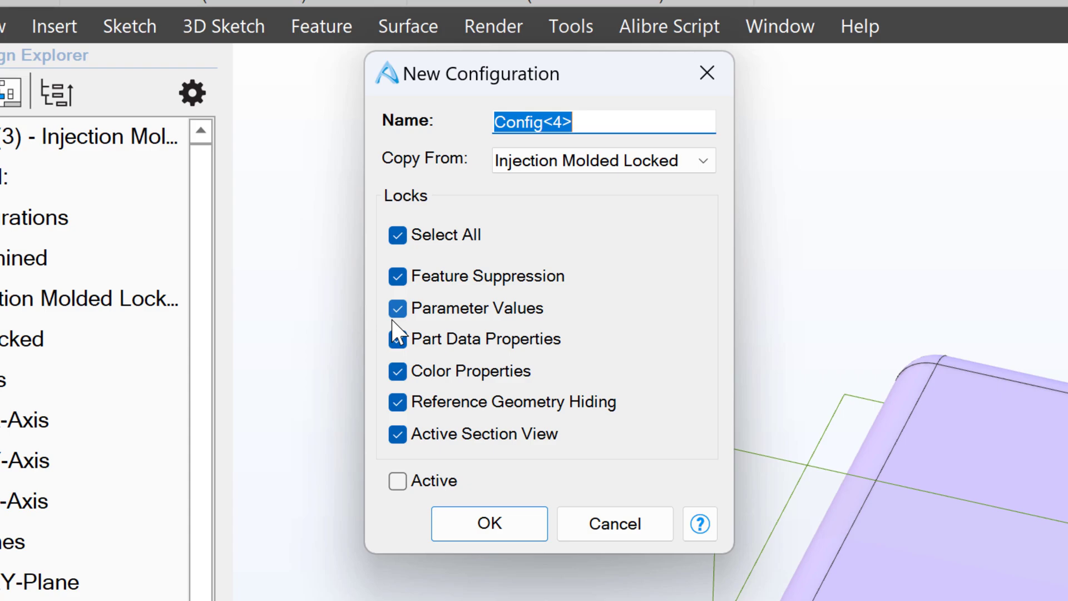
{"action": "left_click", "coordinate": [399, 372]}
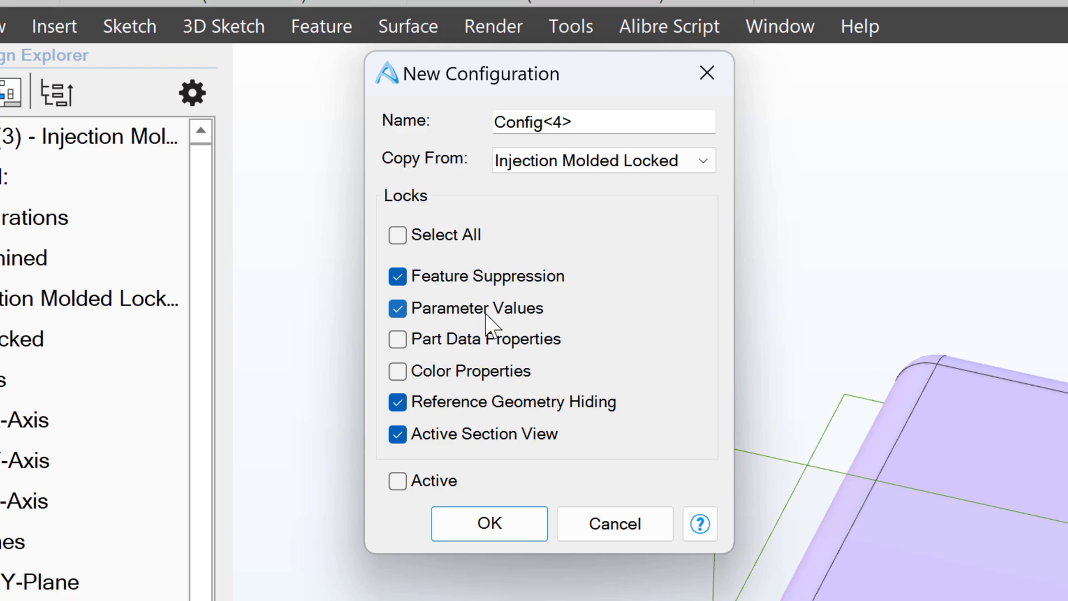
{"action": "left_click", "coordinate": [602, 162]}
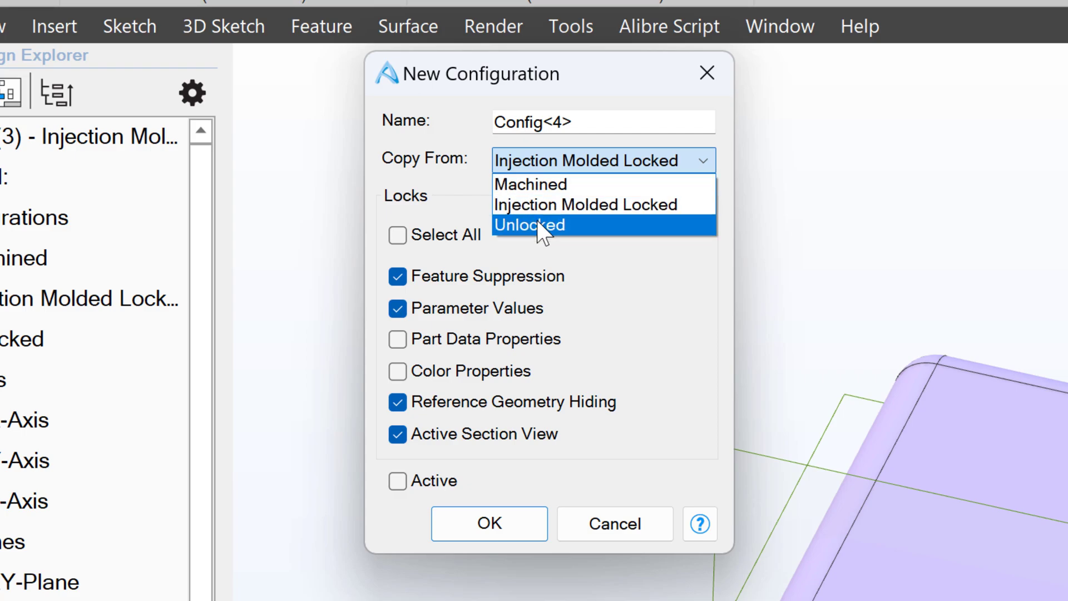
{"action": "left_click", "coordinate": [588, 229]}
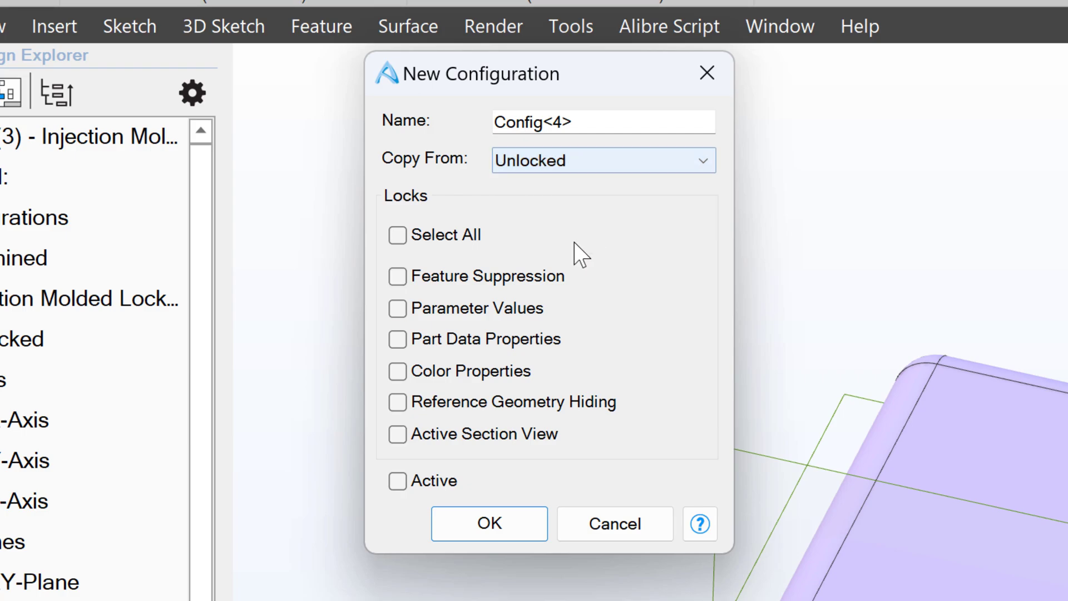
{"action": "left_click", "coordinate": [489, 523]}
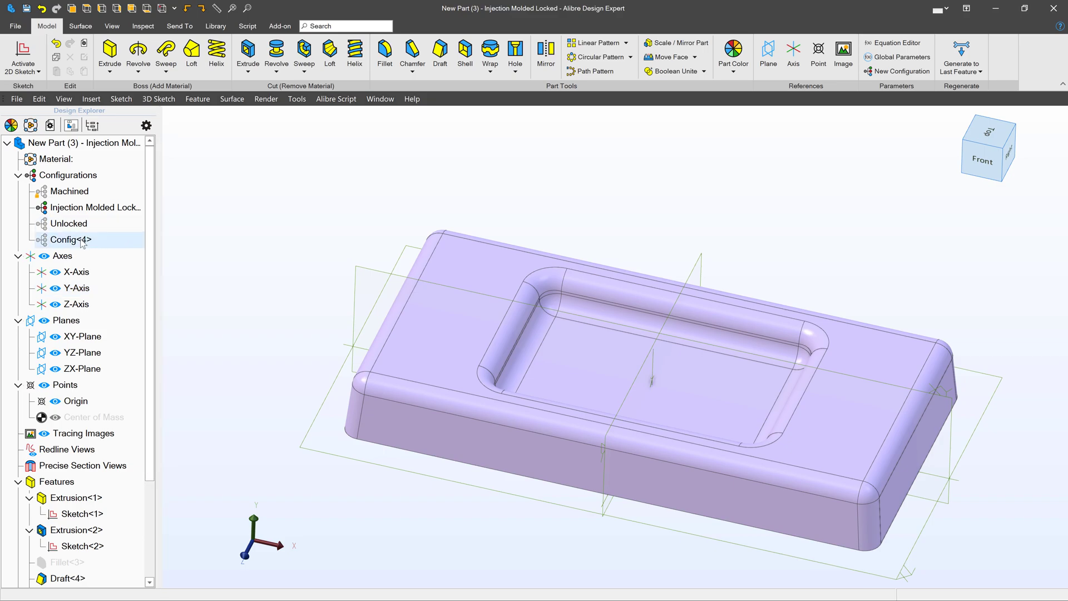
Step: Activate Config<4> and select its Fillet<6> feature in the Design Explorer
{"action": "right_click", "coordinate": [57, 310]}
{"action": "left_click", "coordinate": [111, 251]}
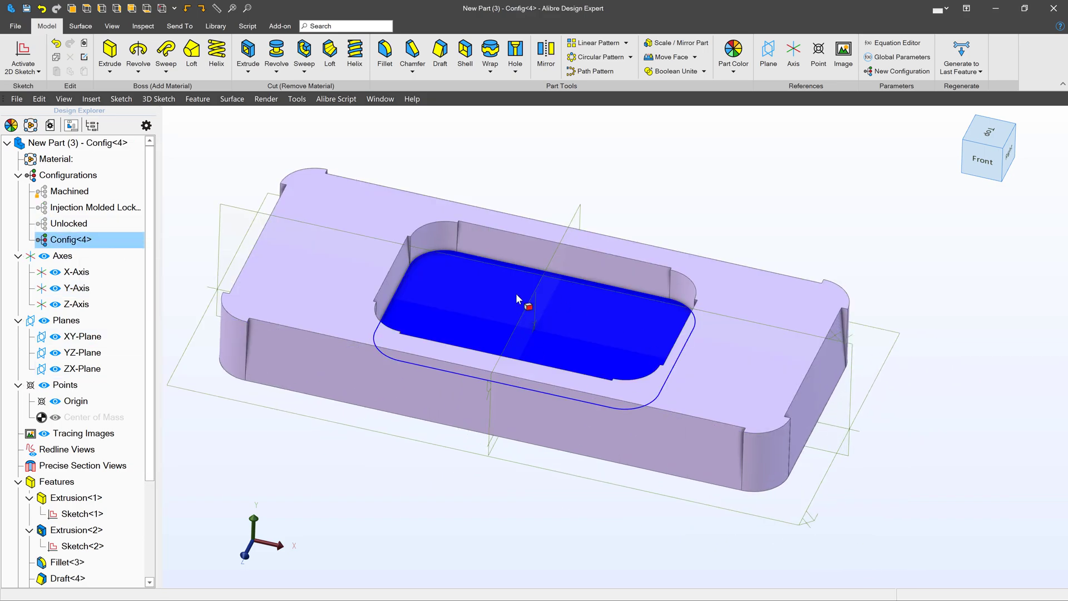
{"action": "left_click_drag", "start_coordinate": [149, 330], "coordinate": [168, 449]}
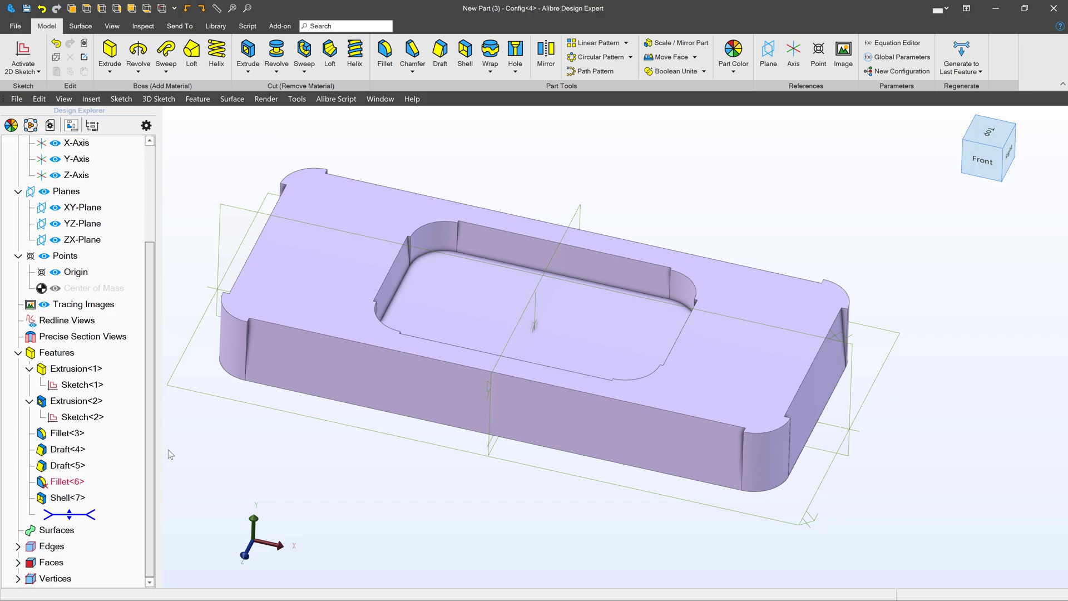
{"action": "left_click", "coordinate": [72, 481]}
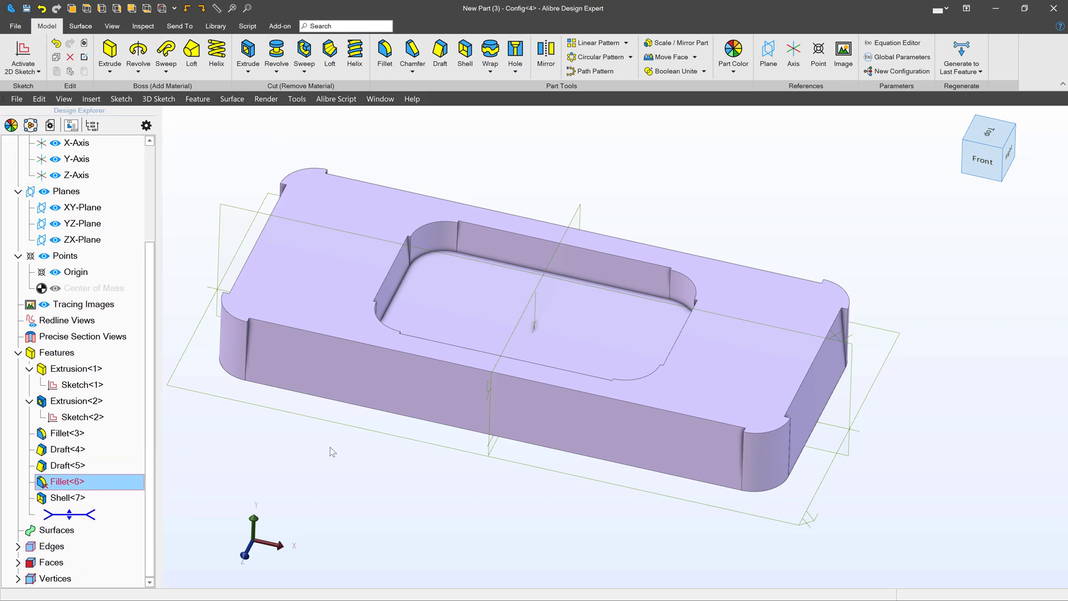